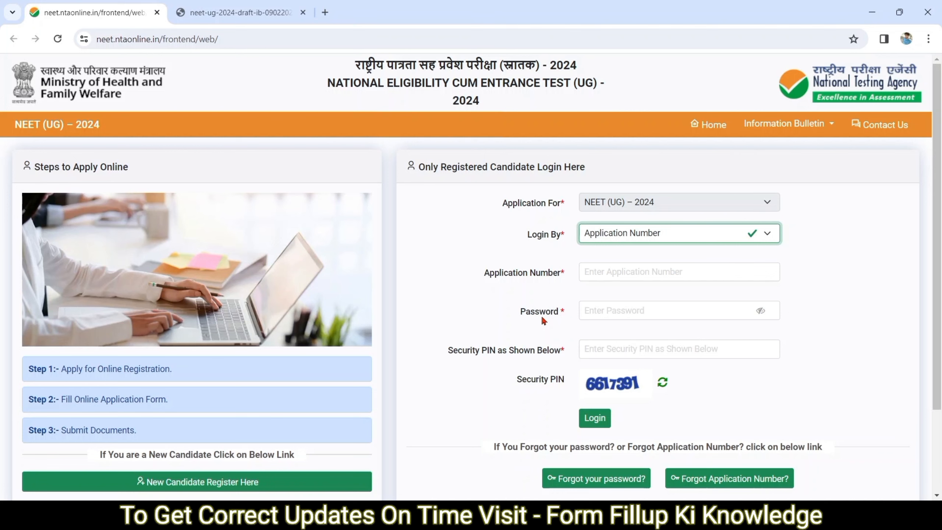
Start a new candidate registration from the NEET (UG) 2024 home page
left_click(393, 392)
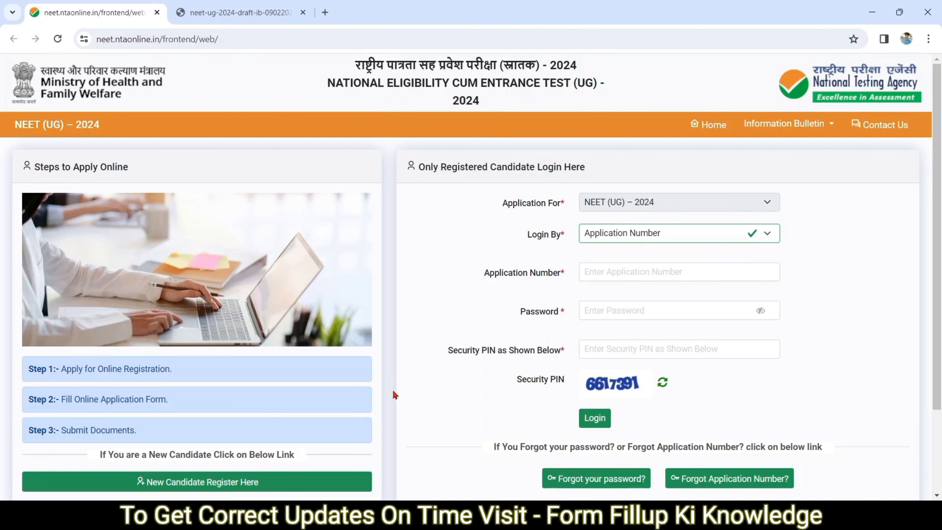
scroll(393, 391, "down", 3)
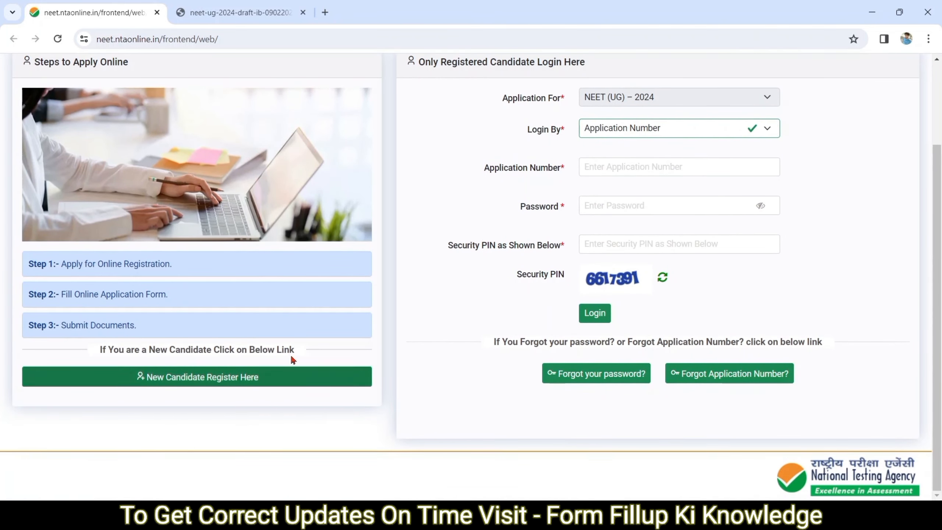
left_click(193, 379)
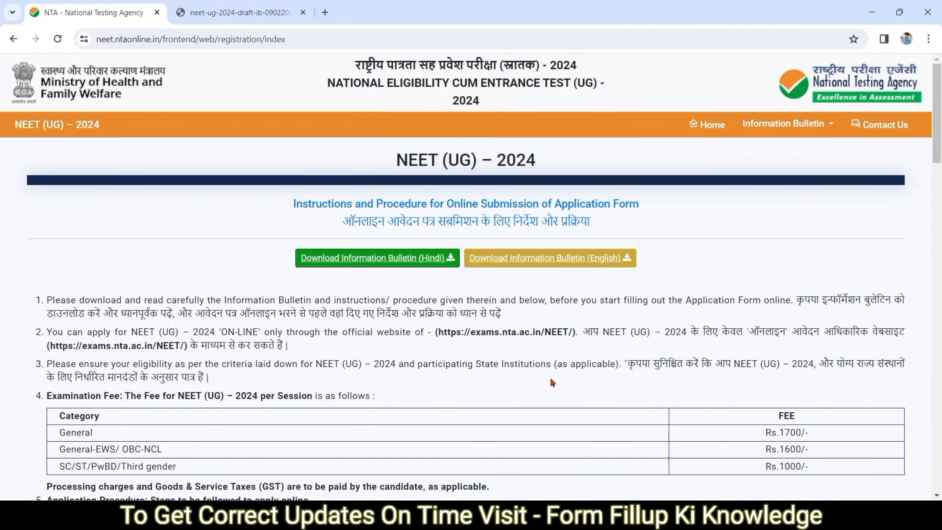
Read through the registration instructions and agree to the Information Bulletin declaration
scroll(552, 383, "down", 4)
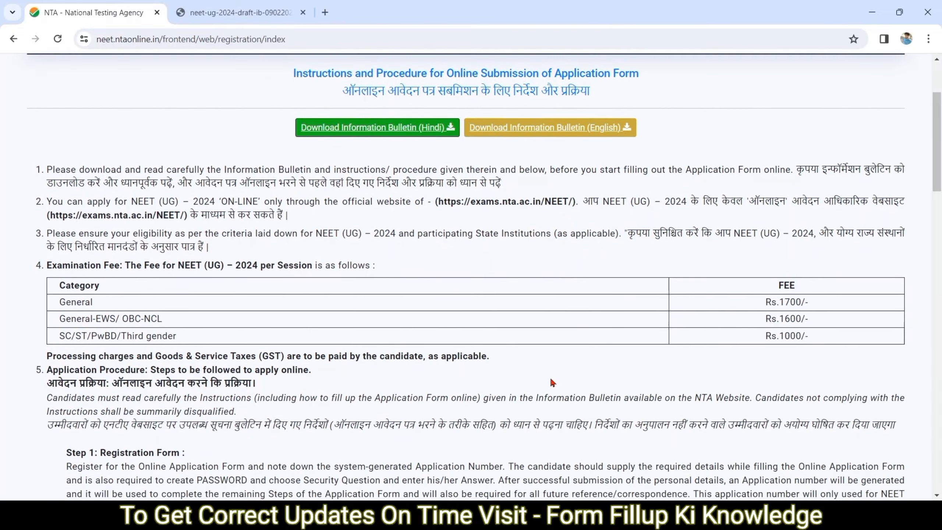
scroll(551, 378, "down", 20)
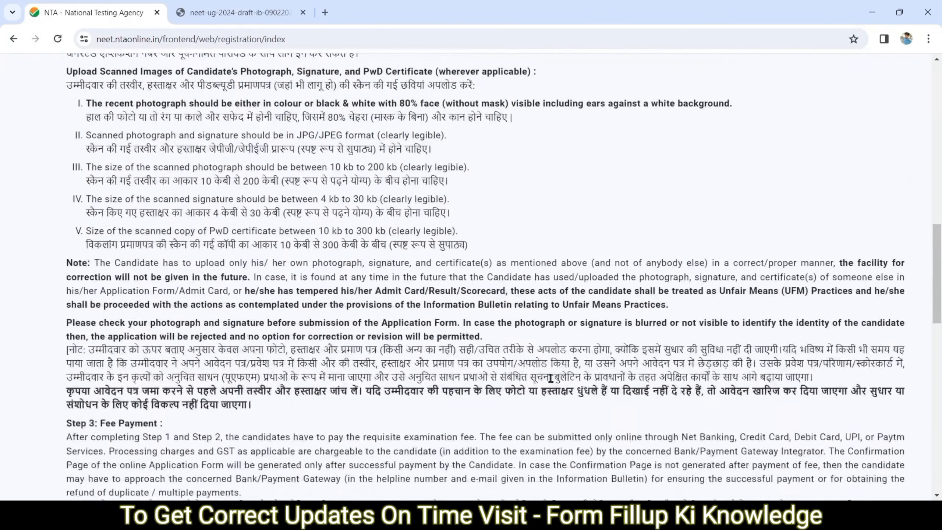
scroll(551, 378, "down", 15)
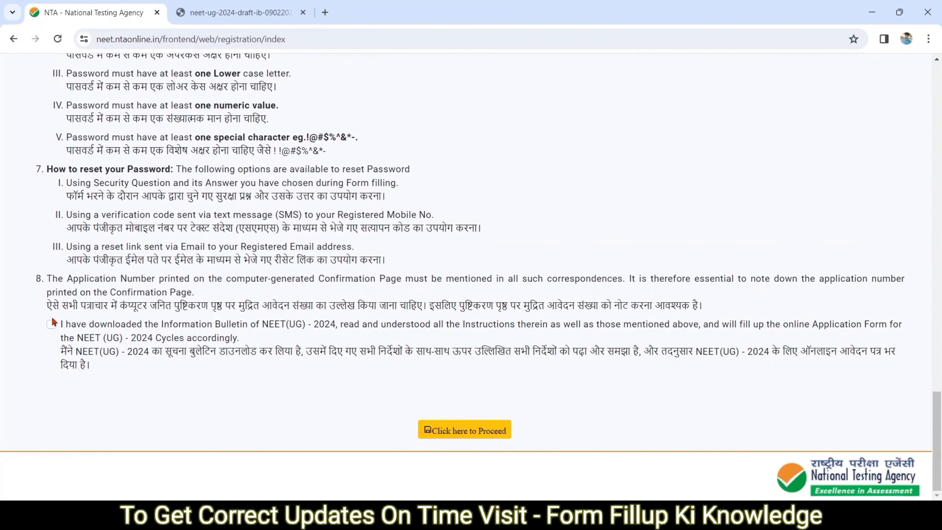
left_click(51, 325)
Proceed to Login and Identification and read the Aadhaar, DigiLocker and ABC ID option descriptions
left_click(464, 432)
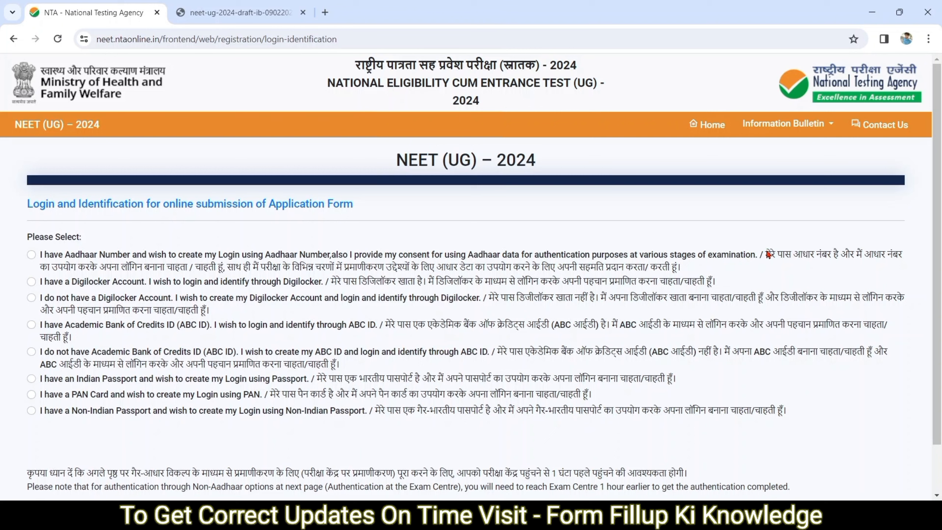
left_click_drag(768, 255, 685, 273)
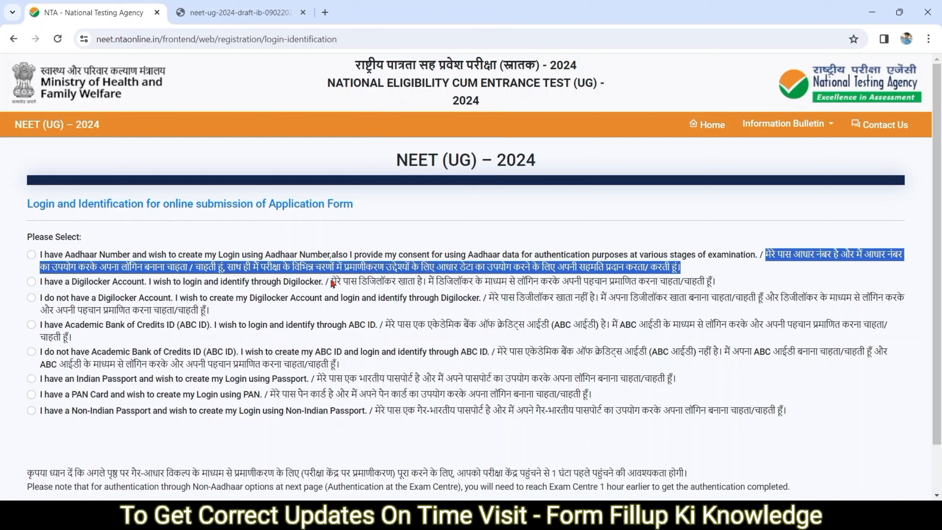
left_click_drag(333, 284, 717, 286)
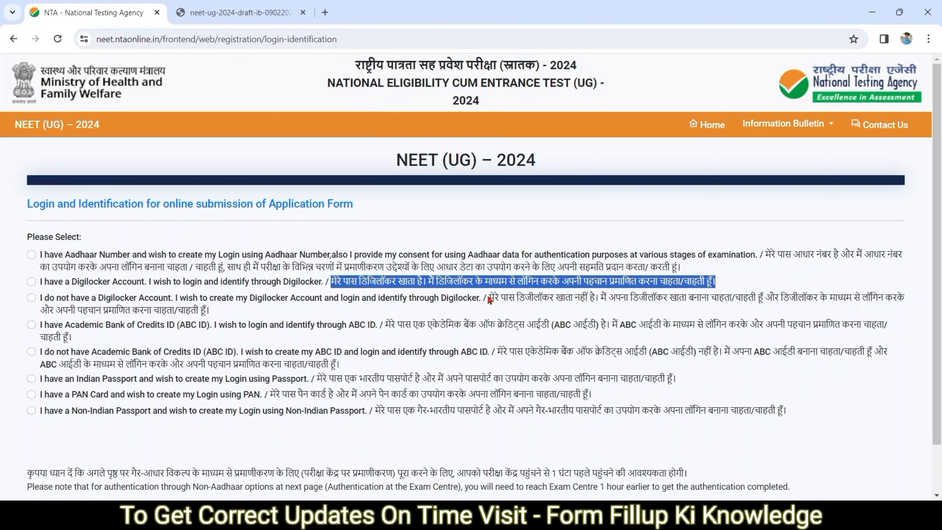
left_click_drag(488, 299, 643, 313)
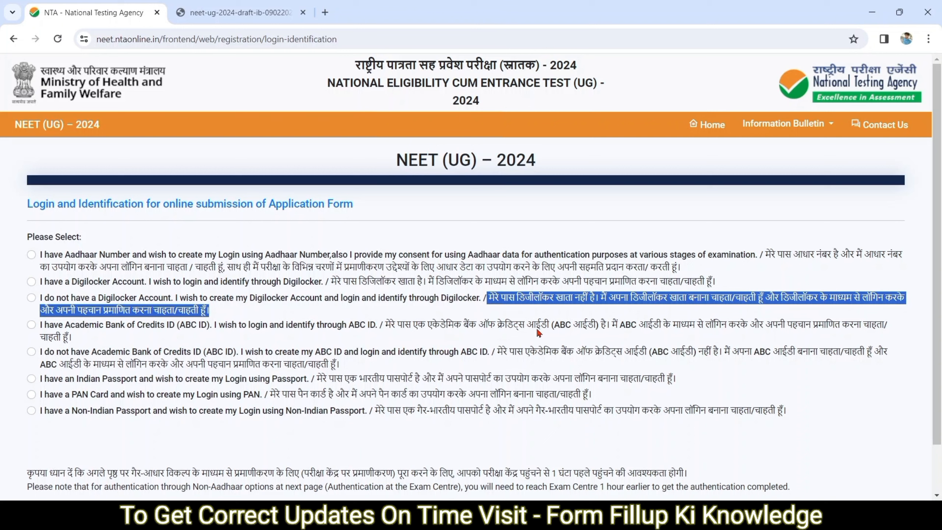
left_click(391, 325)
left_click_drag(391, 326, 862, 336)
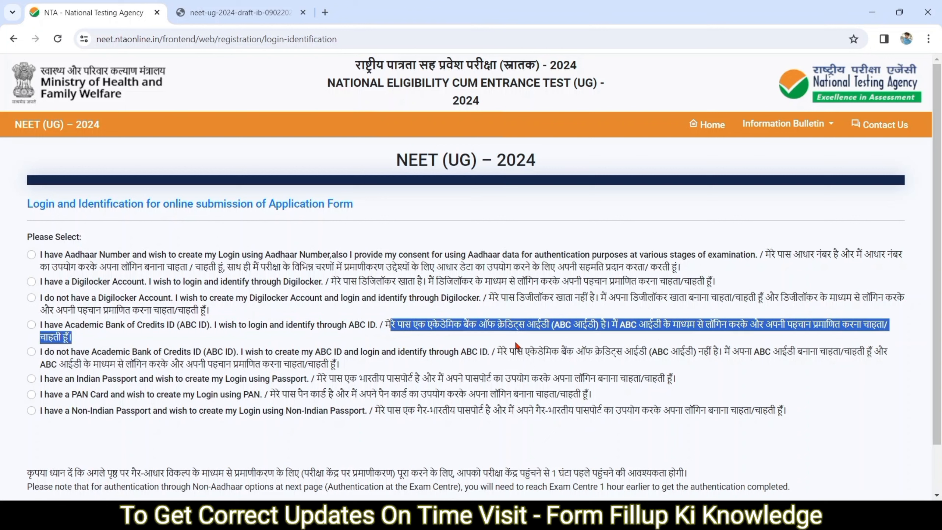
left_click_drag(500, 353, 869, 351)
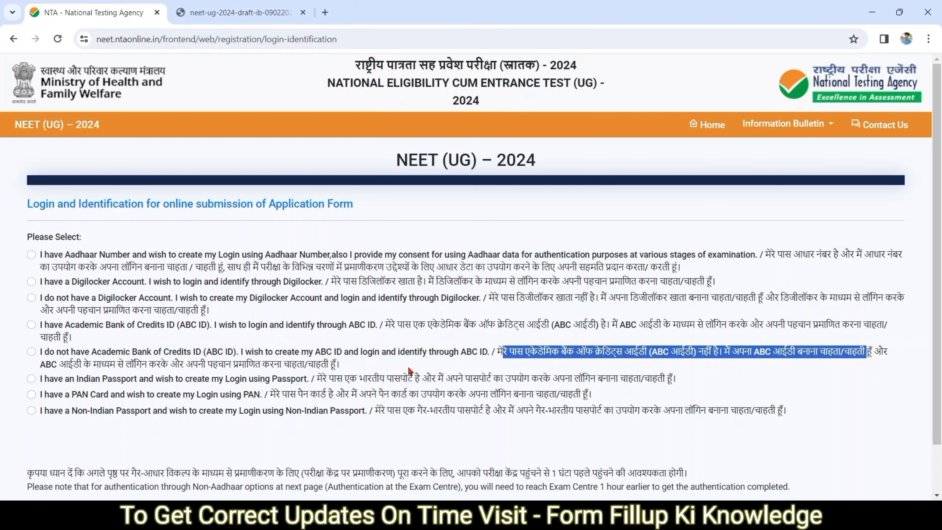
left_click(318, 376)
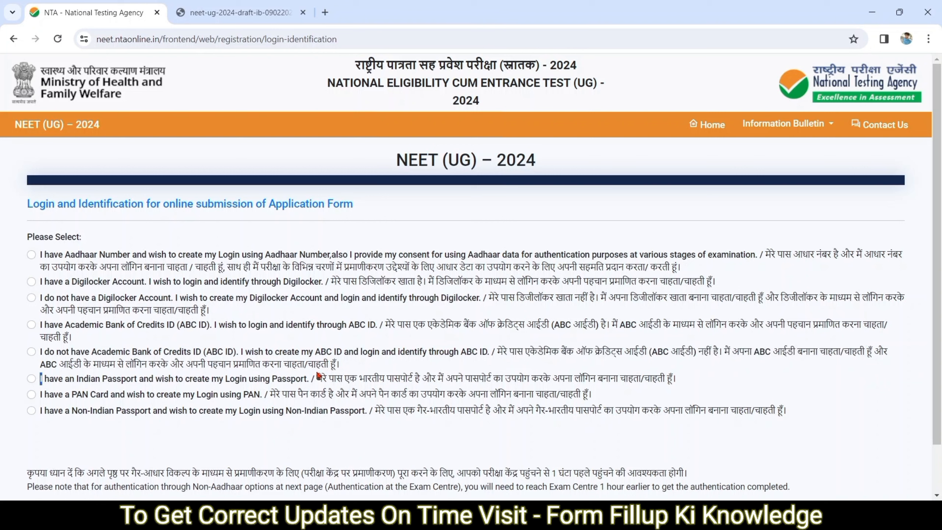
Read the passport and PAN option descriptions, then select the Aadhaar Number login option
left_click_drag(318, 373, 665, 381)
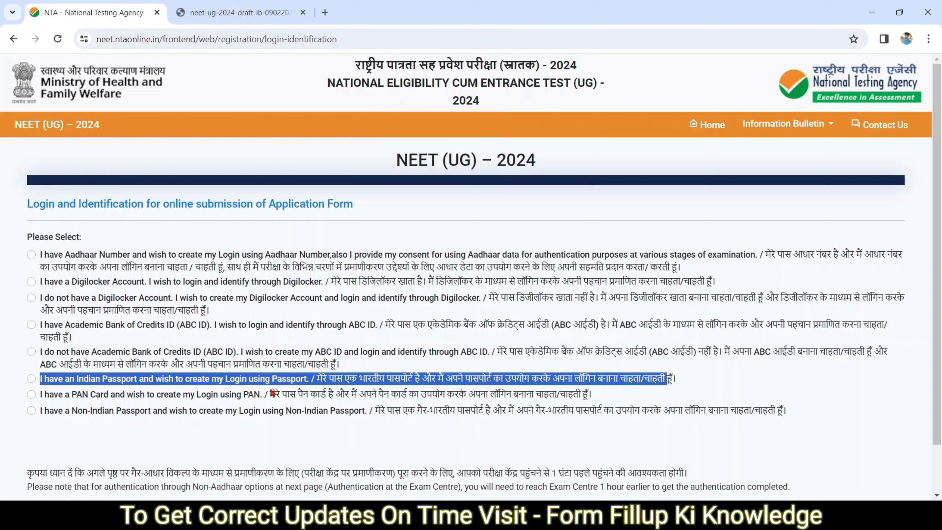
left_click_drag(273, 393, 582, 397)
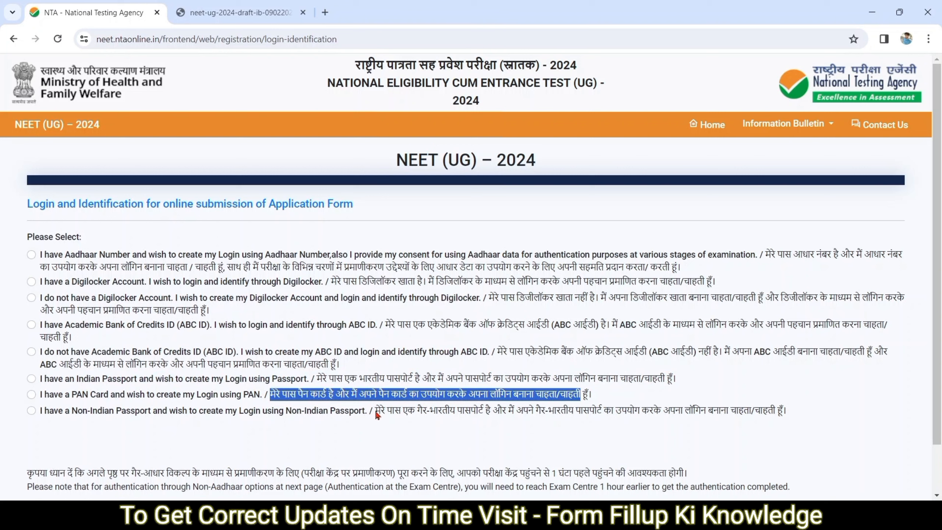
left_click_drag(375, 412, 518, 422)
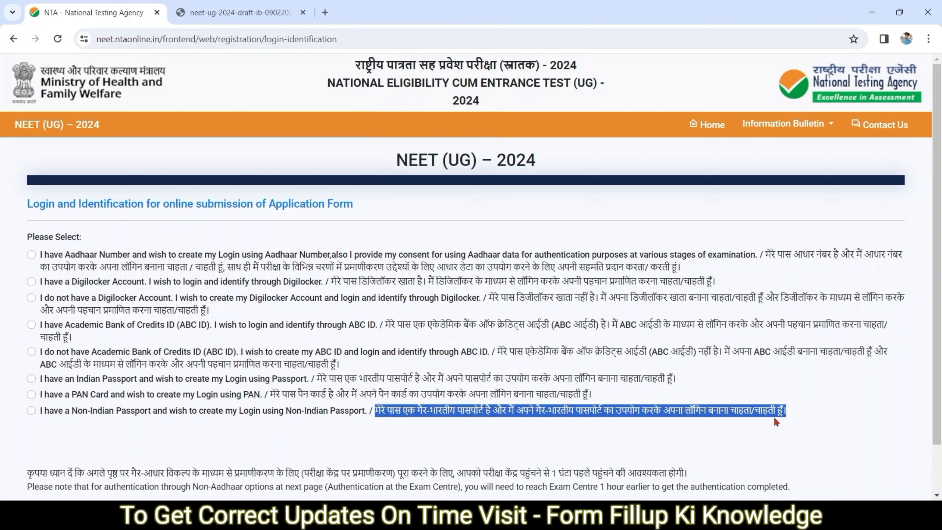
left_click(792, 431)
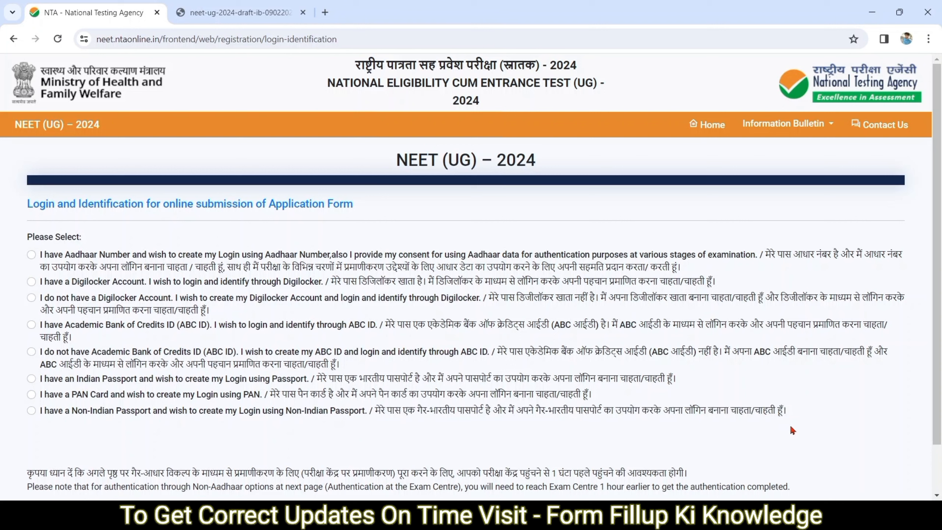
left_click(31, 254)
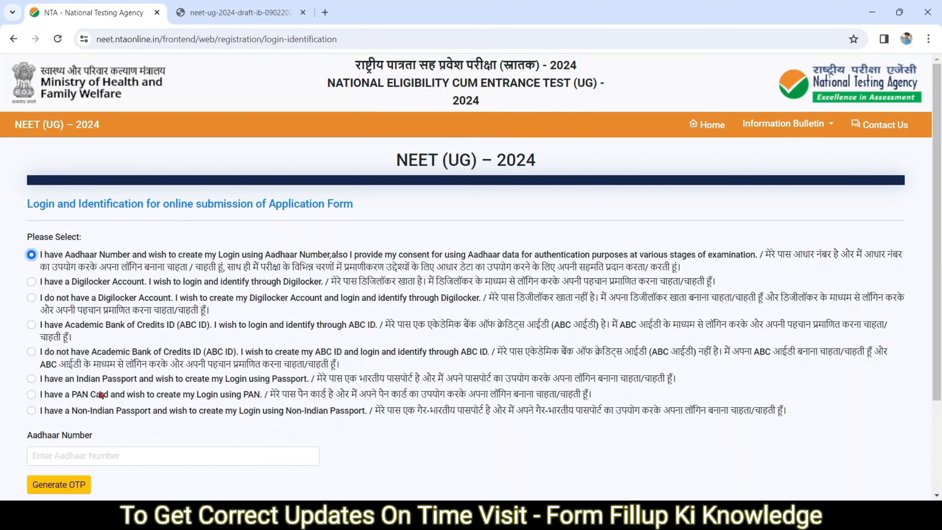
Identify with a PAN card number, validate it and proceed to the registration form
left_click(31, 394)
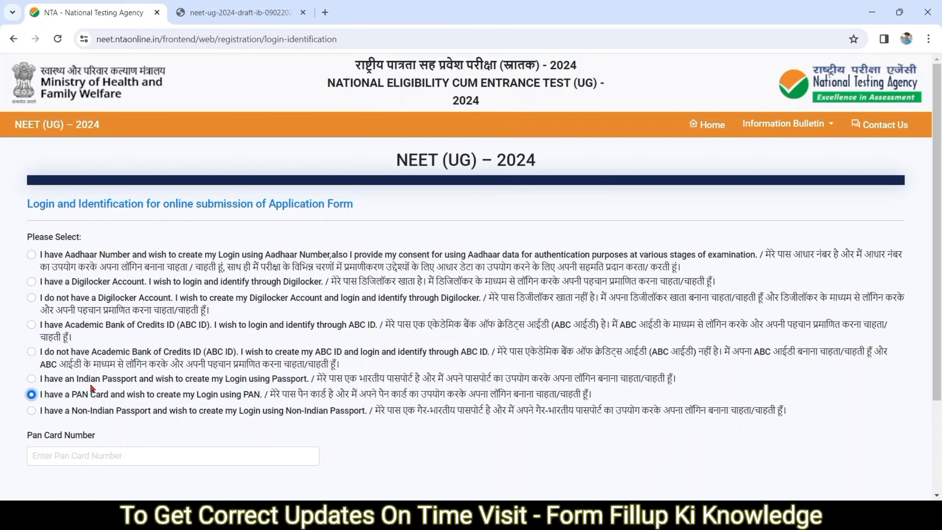
left_click(32, 380)
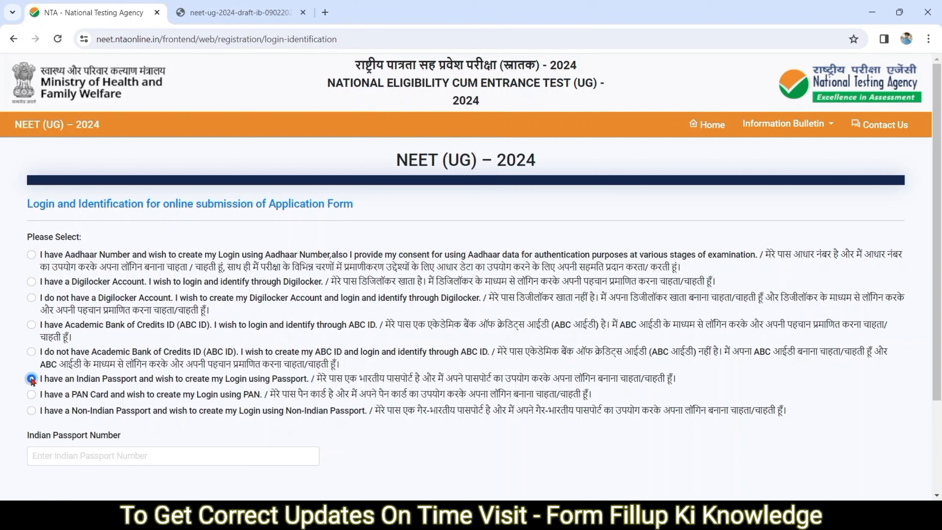
left_click(32, 255)
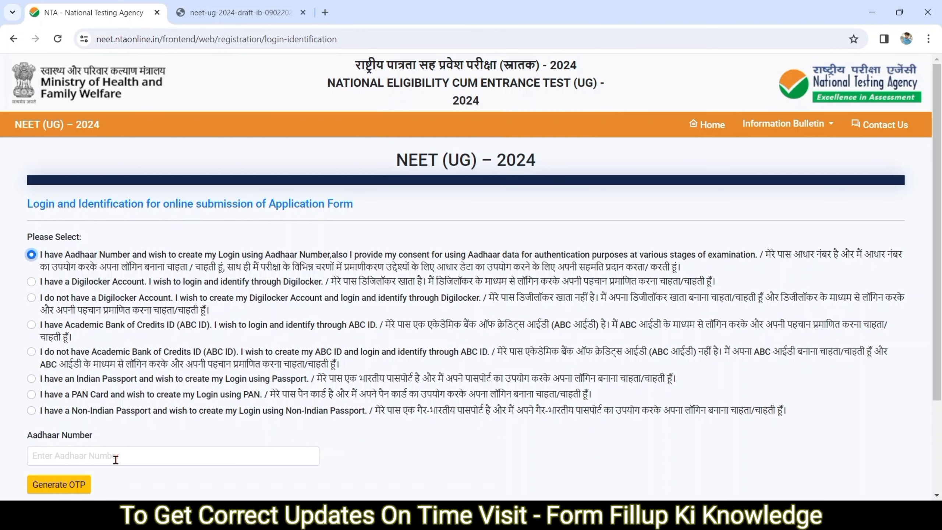
left_click(389, 472)
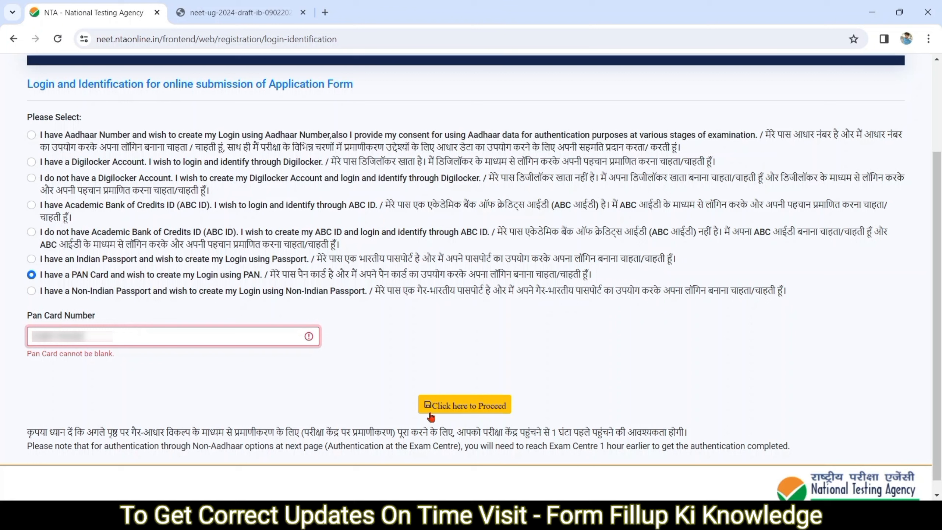
left_click(466, 408)
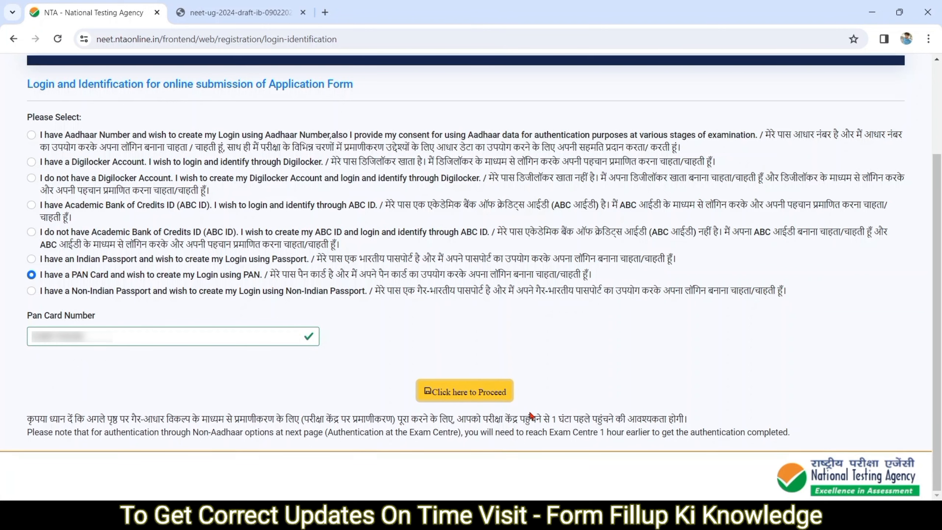
left_click(488, 397)
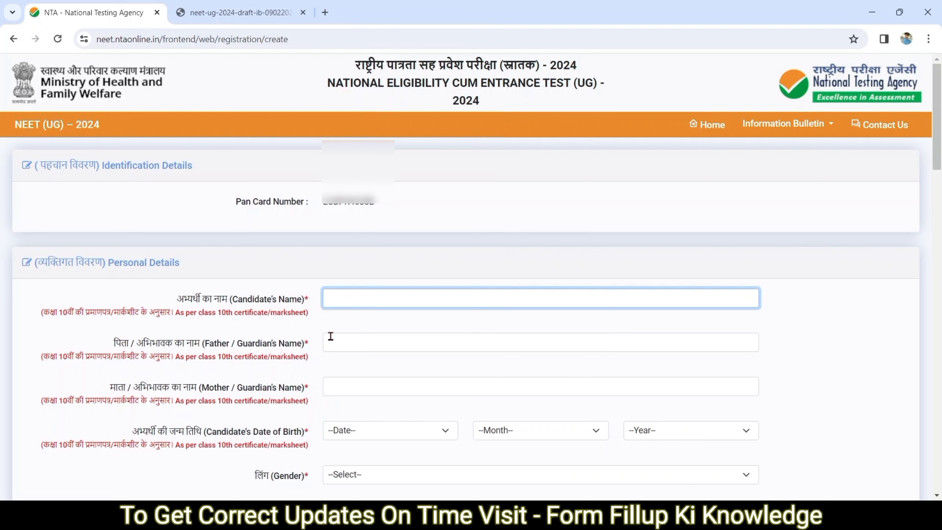
Go through the parent name, date-of-birth and gender fields in Personal Details
left_click(347, 342)
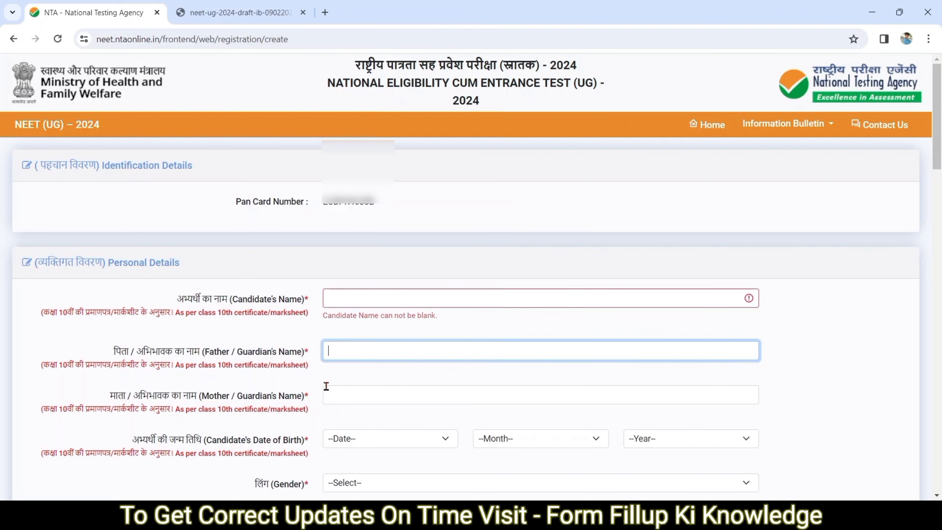
left_click(330, 392)
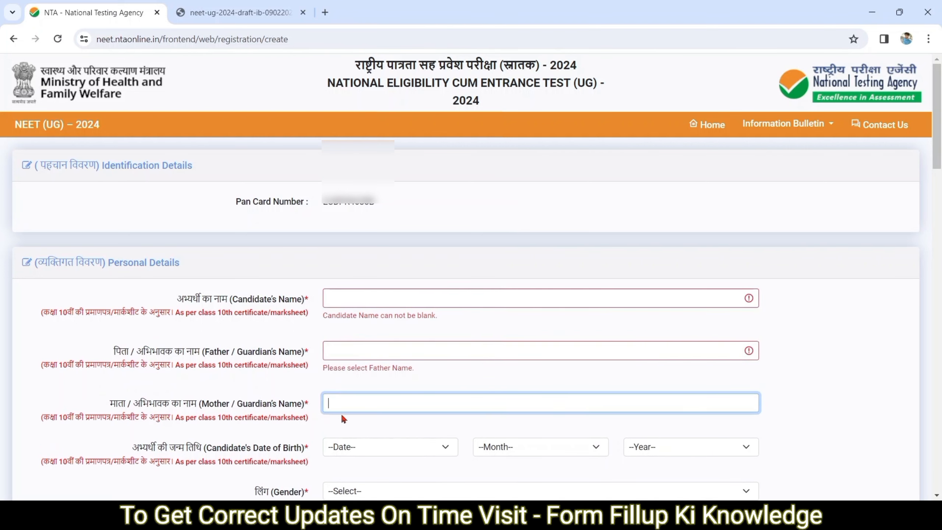
left_click(345, 446)
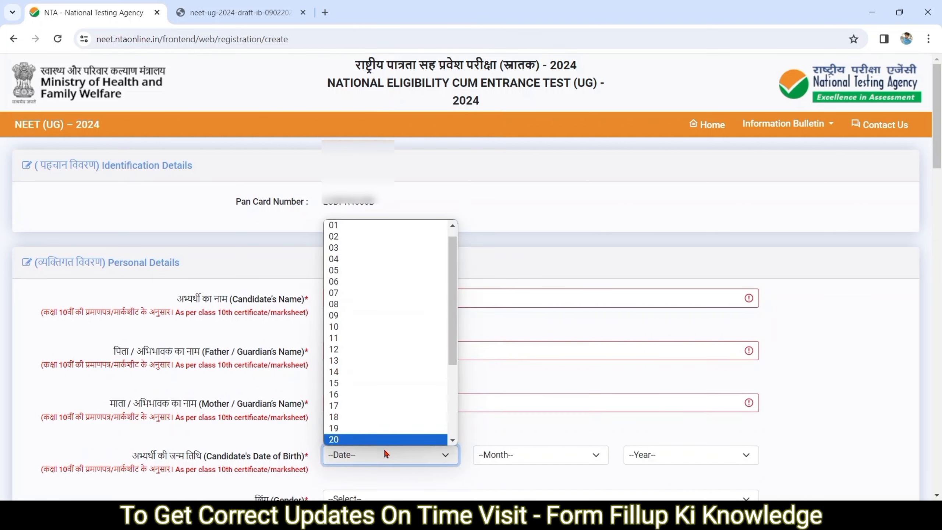
left_click(483, 458)
left_click(637, 457)
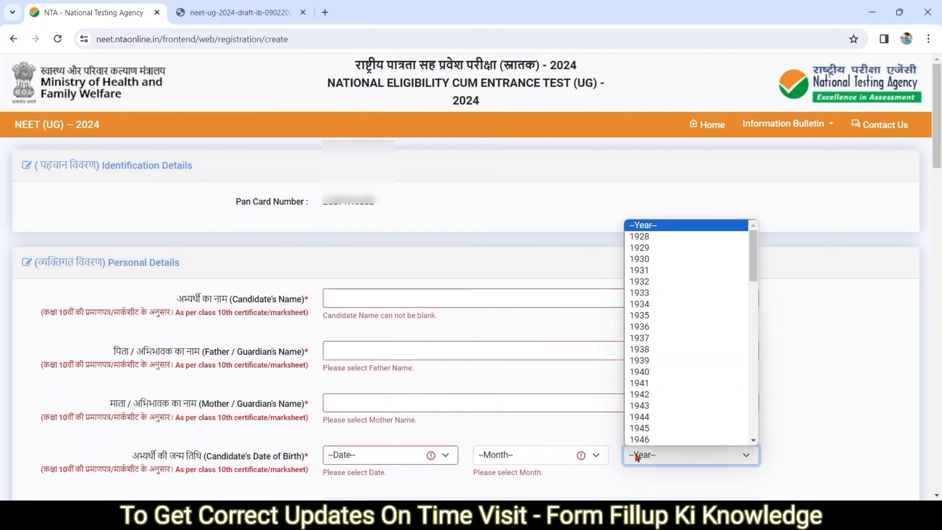
left_click(900, 364)
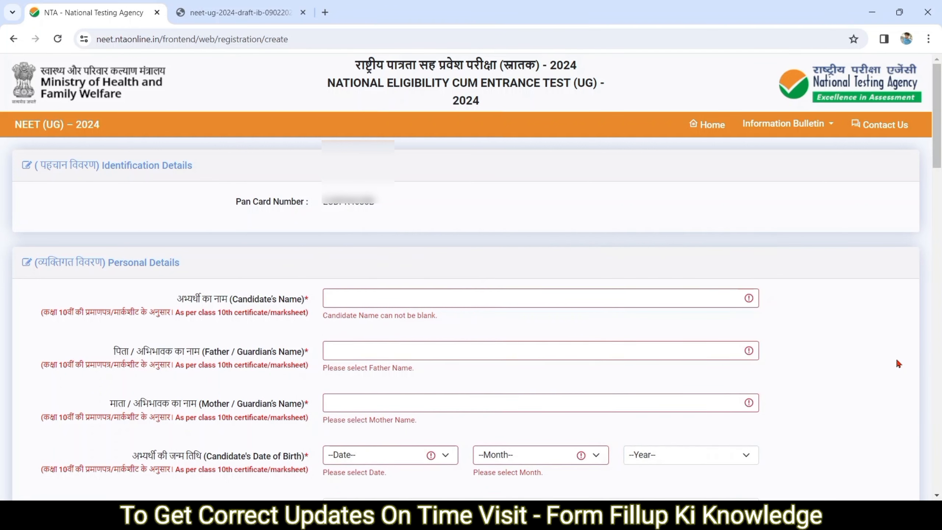
scroll(395, 102, "down", 8)
left_click(387, 97)
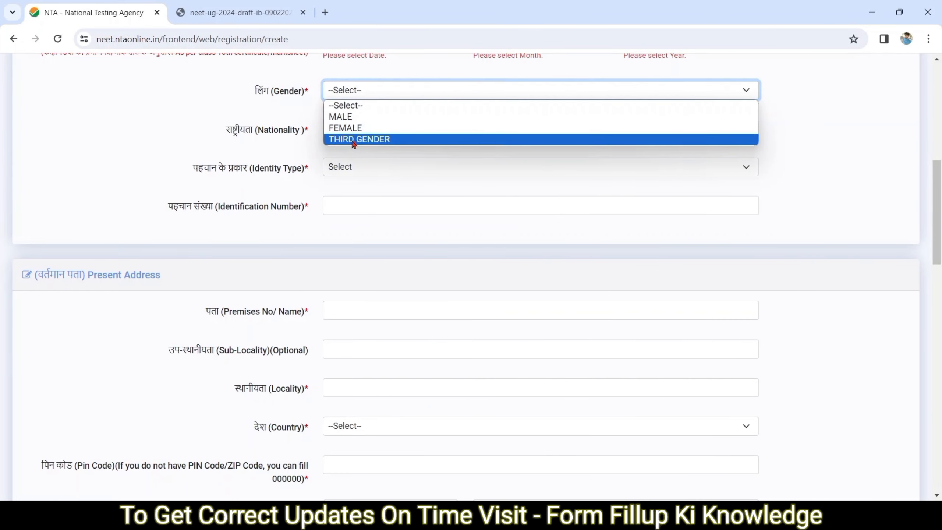
Set nationality to INDIAN and identity type to PAN CARD, then visit the Identification Number field
left_click(354, 171)
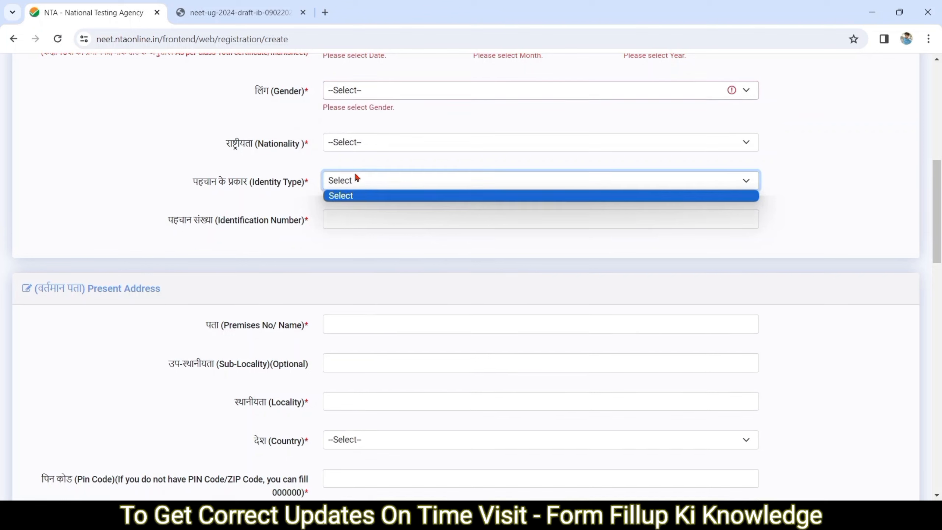
left_click(350, 145)
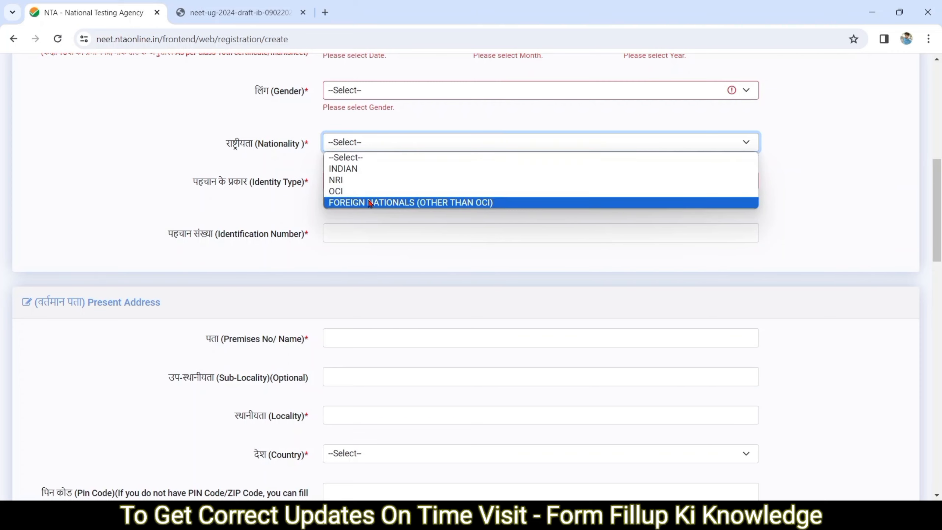
left_click(346, 240)
left_click(356, 190)
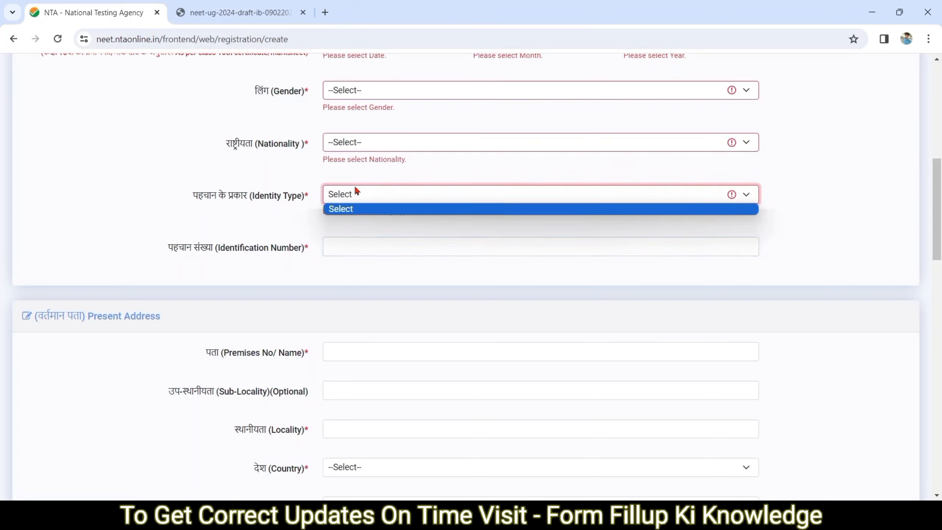
left_click(358, 141)
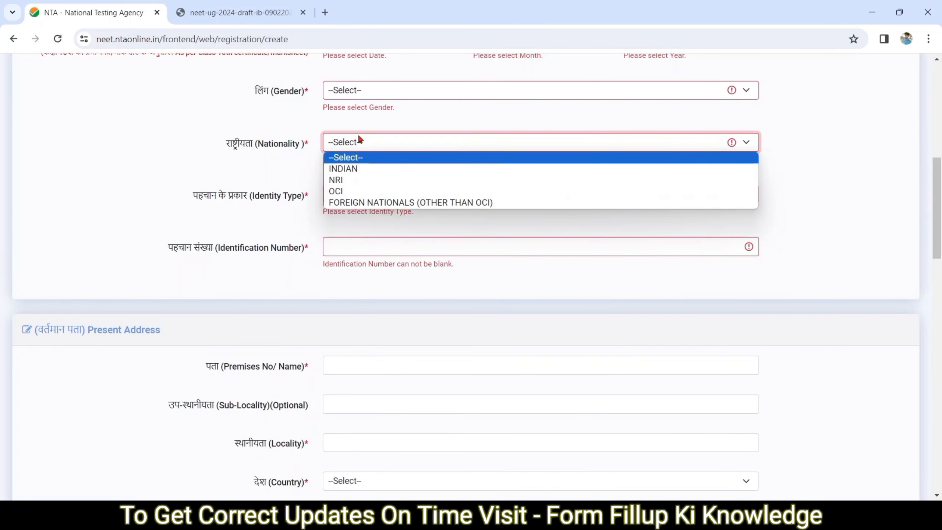
left_click(348, 169)
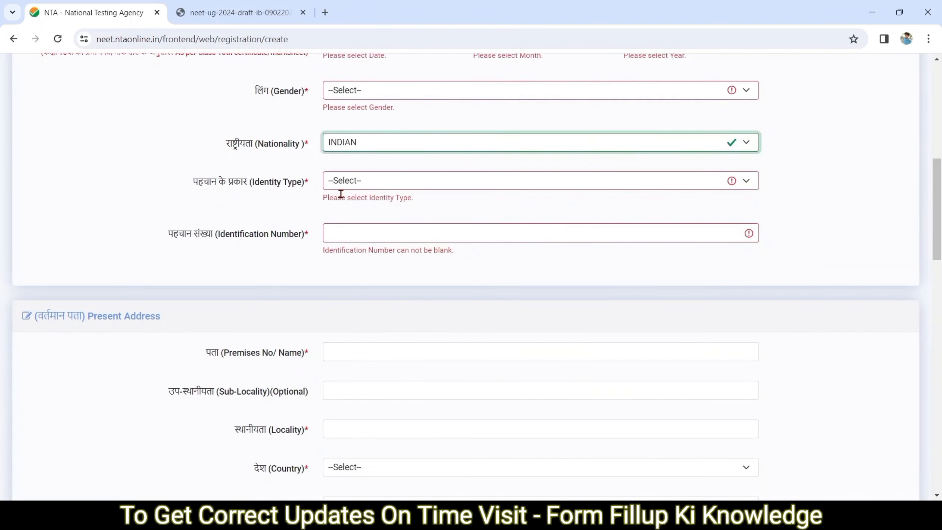
left_click(335, 185)
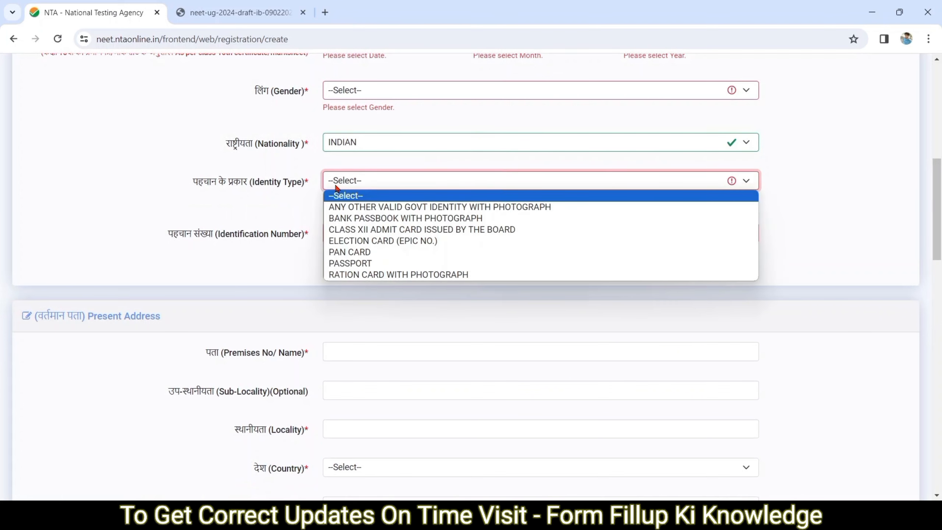
left_click(367, 207)
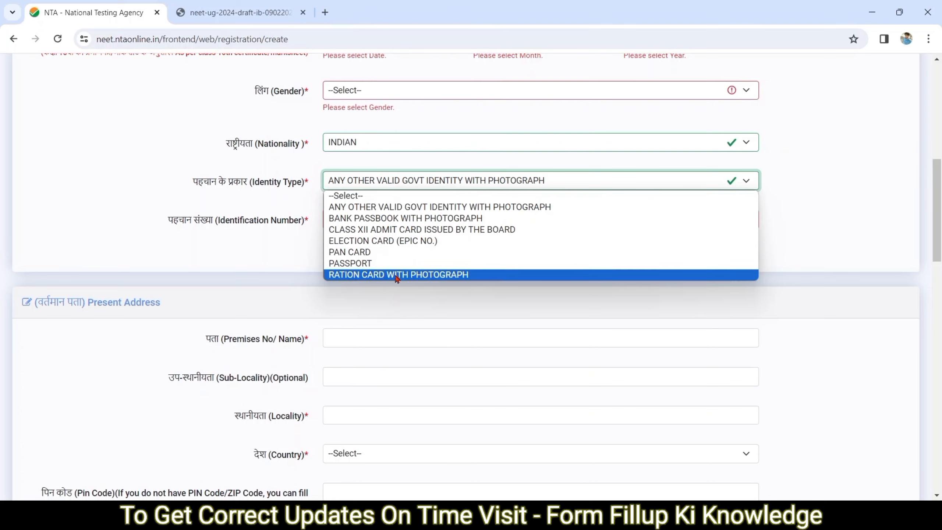
left_click(352, 253)
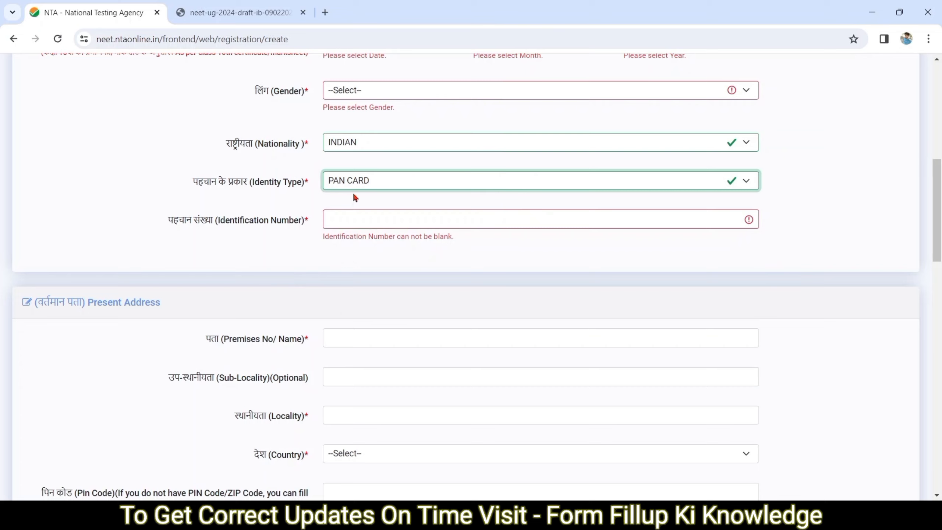
left_click(355, 222)
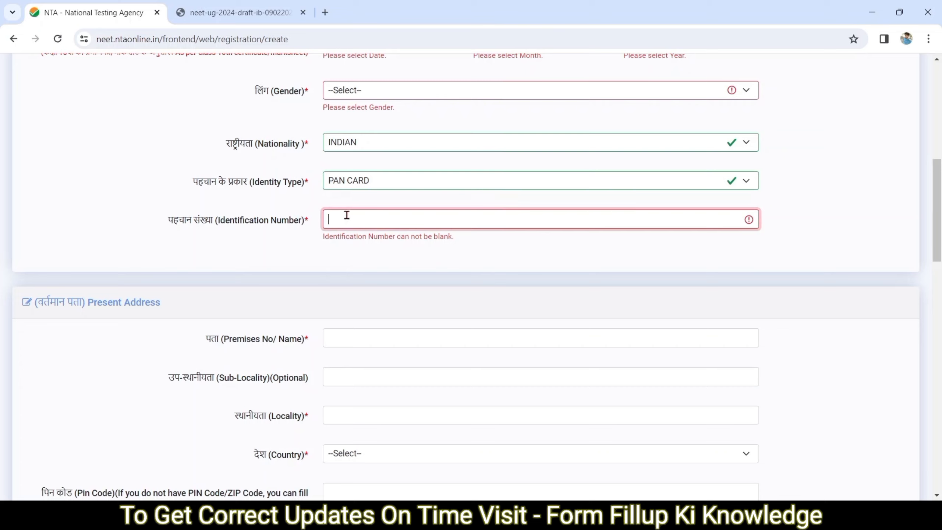
left_click(295, 281)
Pass through the Premises, Sub-Locality and Locality fields and enter INDIA as the country
scroll(297, 285, "down", 5)
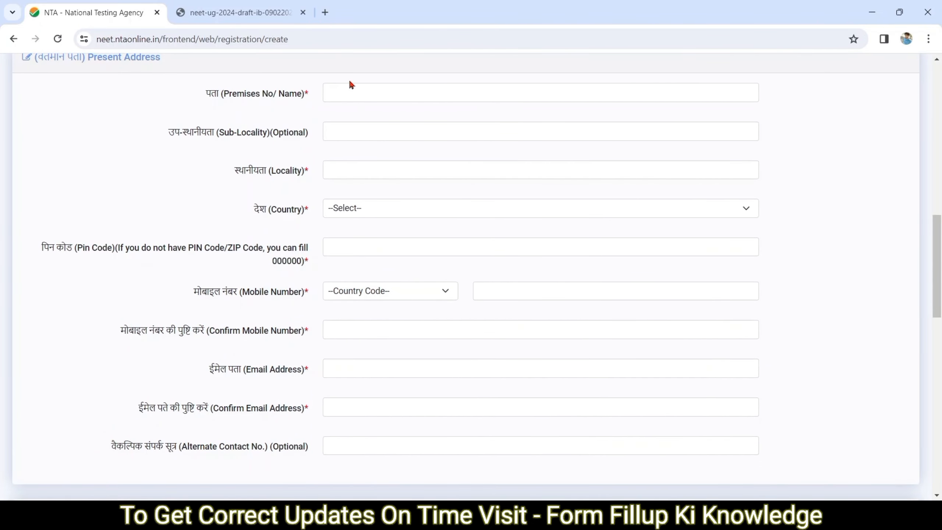
left_click(370, 85)
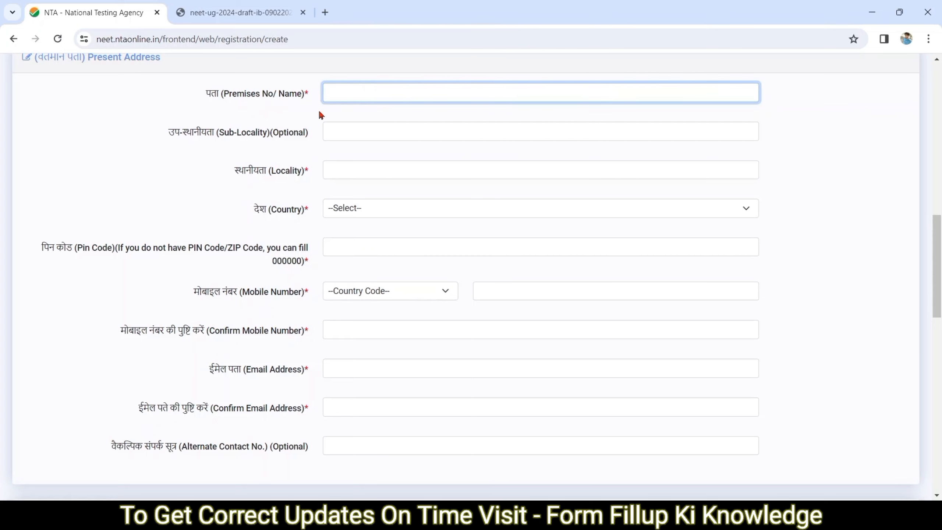
left_click(362, 133)
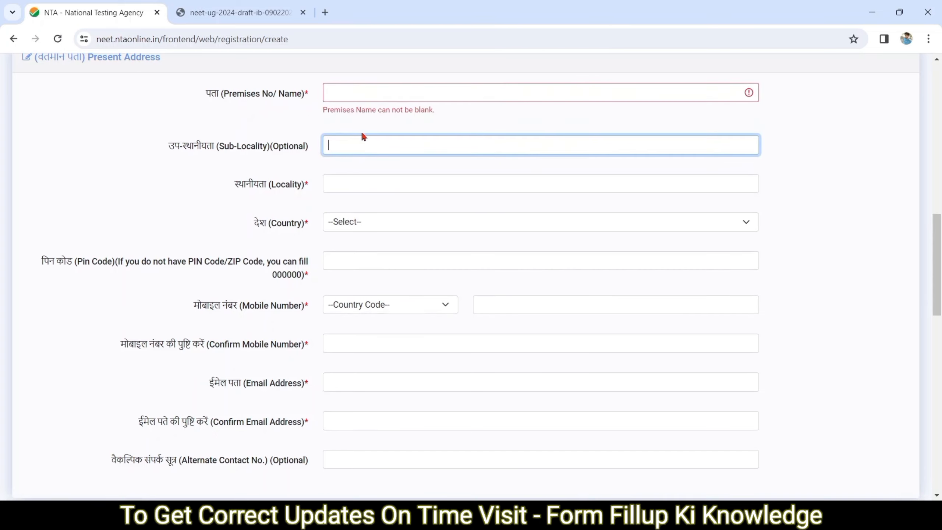
left_click(343, 189)
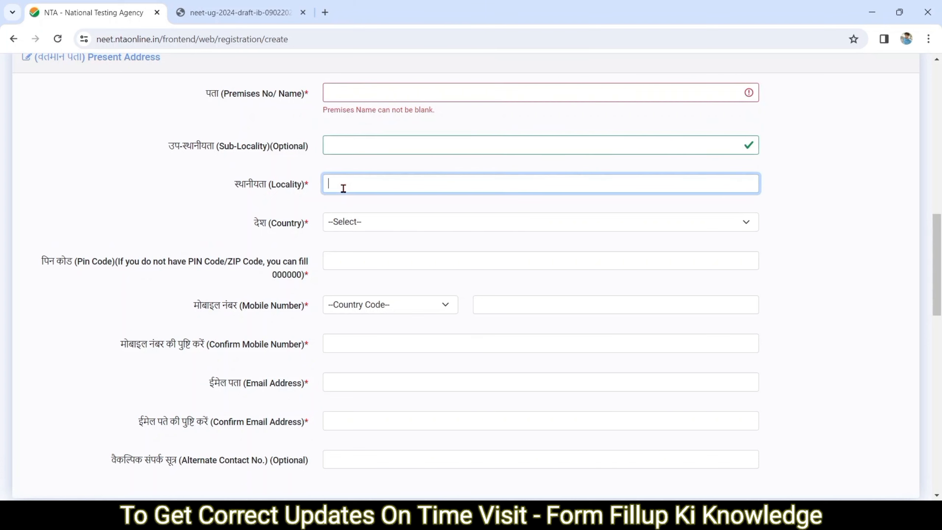
left_click(344, 222)
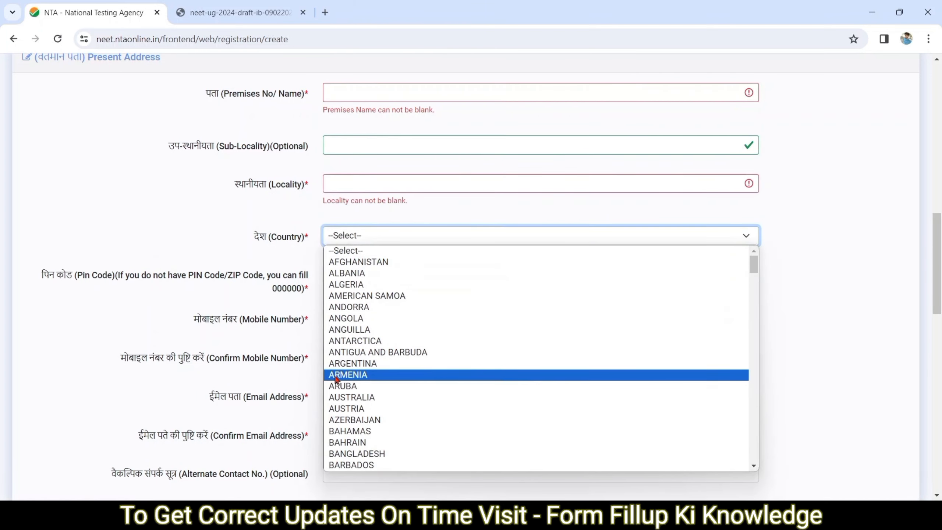
left_click(369, 234)
type("in")
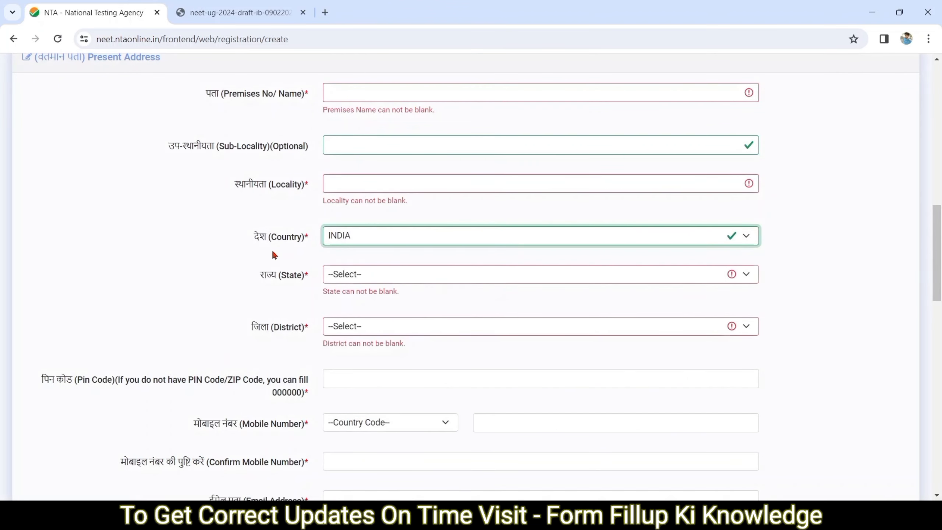
Choose BIHAR as the state and PURBI CHAMPARAN as the district
left_click(341, 274)
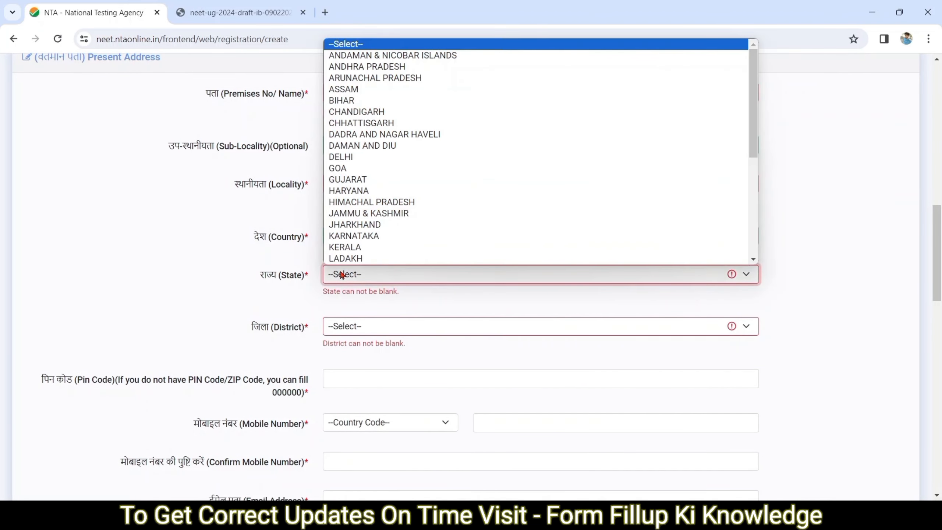
left_click(336, 100)
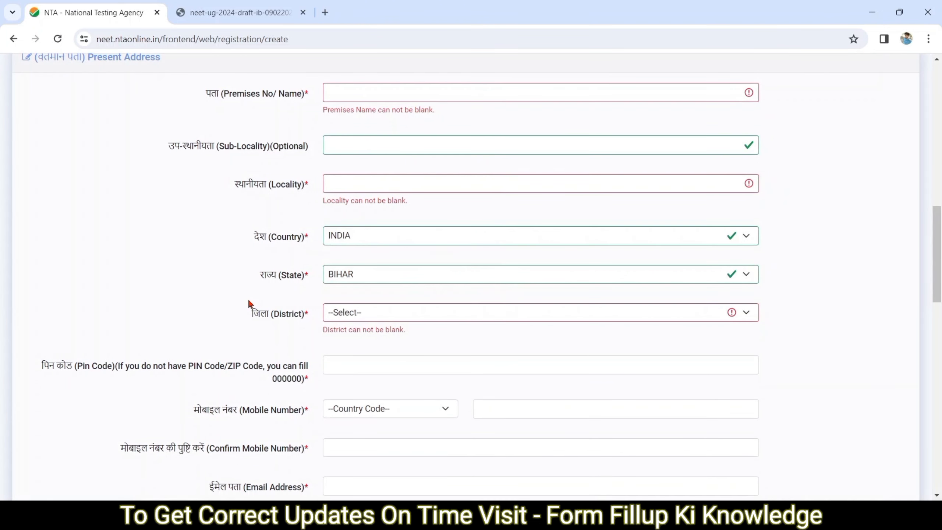
left_click(347, 314)
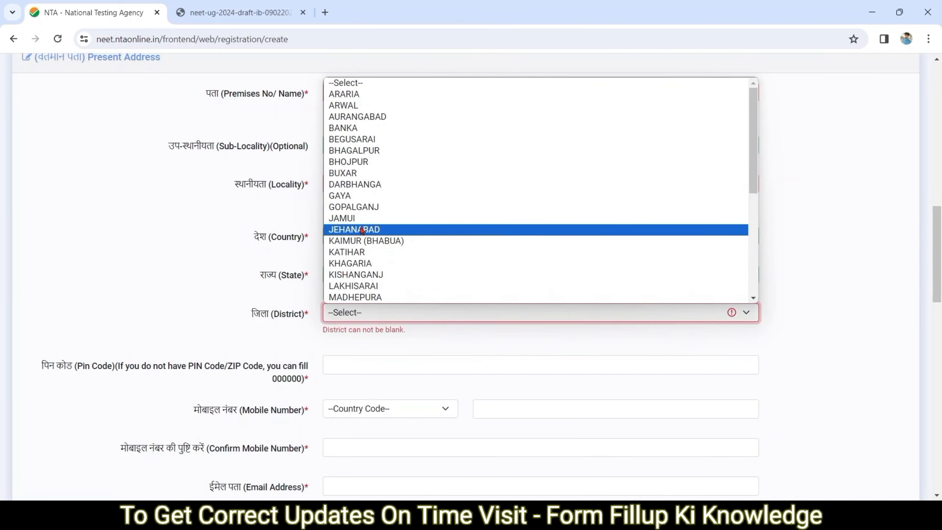
key("Down")
key("Down")
key("Down")
key("Down")
key("Down")
key("Down")
key("Down")
key("Down")
key("Down")
key("Down")
key("Down")
key("Down")
key("Down")
key("Down")
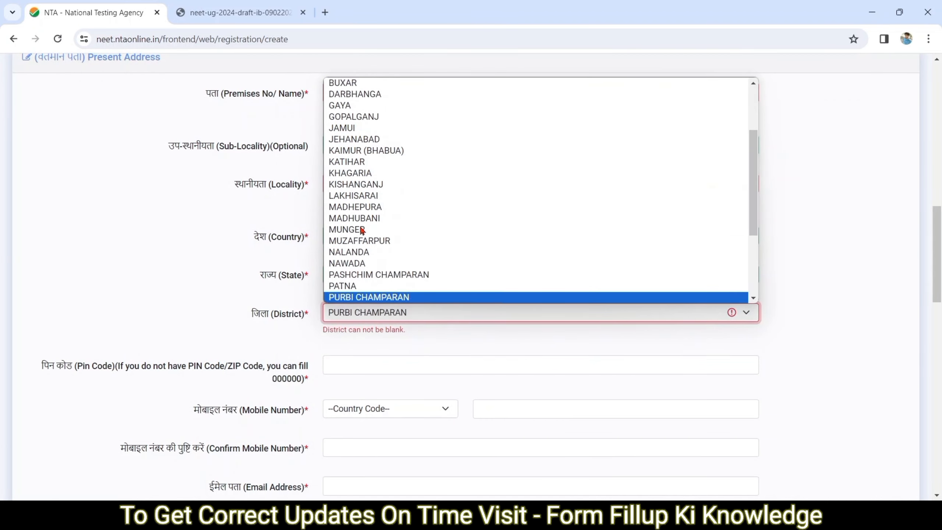
key("Return")
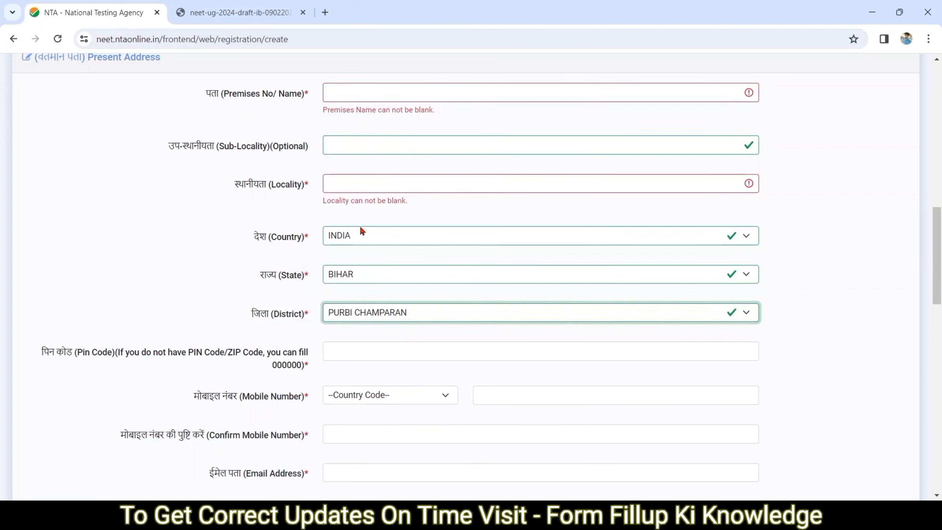
left_click(332, 347)
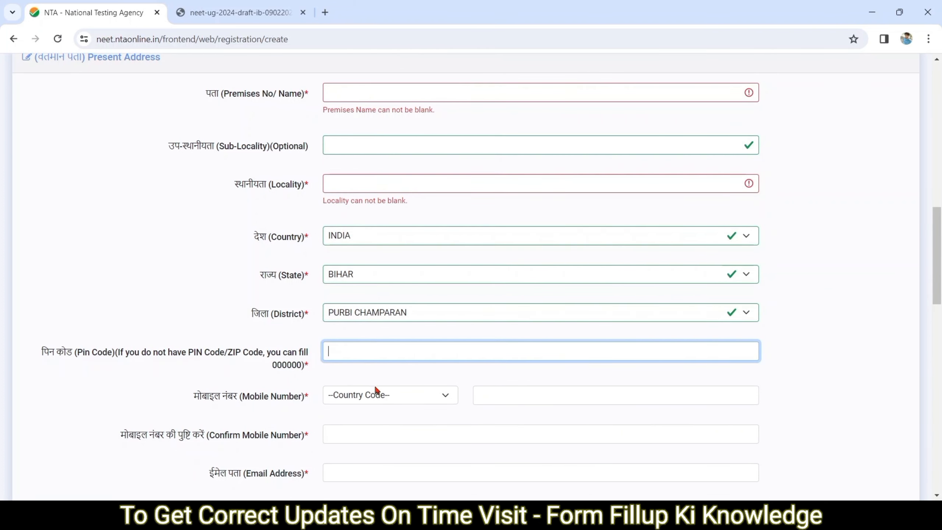
Set the mobile country code to +91 and leave the mobile number blank
left_click(352, 394)
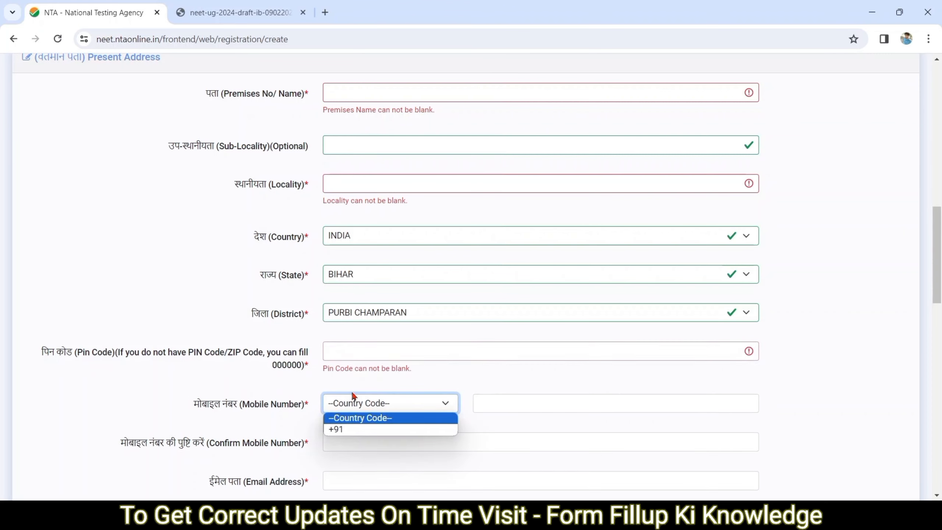
left_click(345, 429)
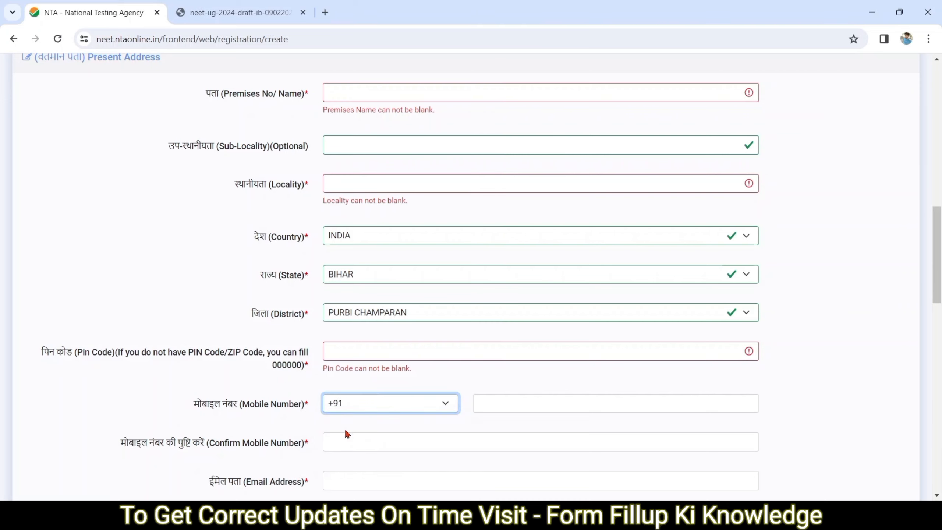
left_click(504, 408)
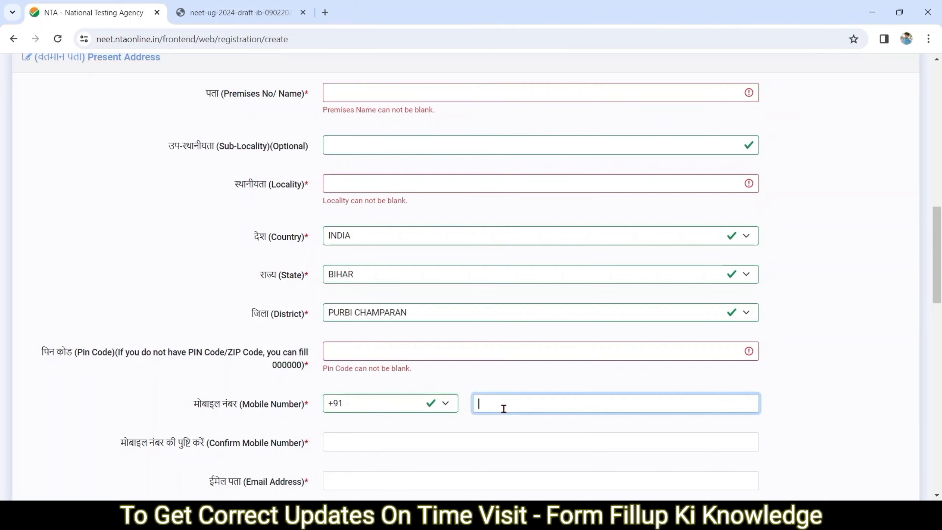
left_click(293, 428)
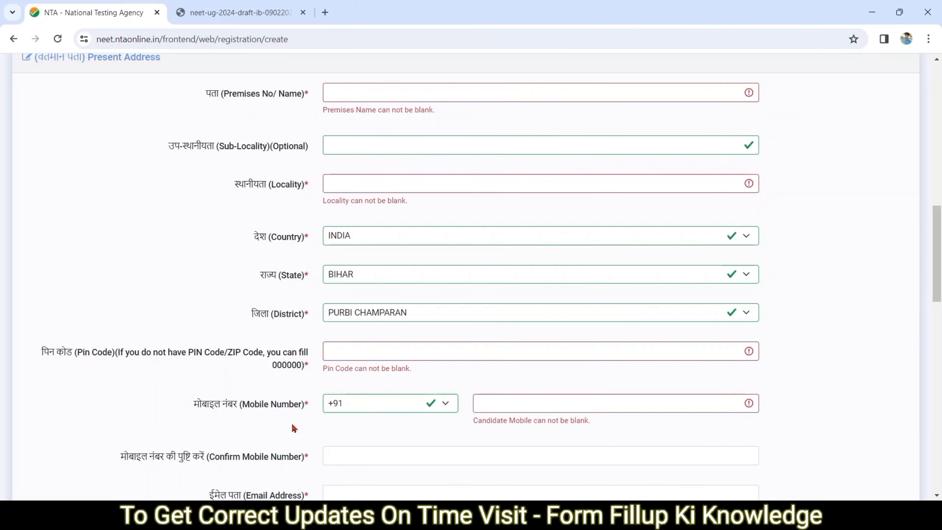
scroll(293, 427, "down", 1)
scroll(293, 427, "down", 3)
Go through the confirm mobile, e-mail, confirm e-mail and alternate contact fields, leaving them empty
left_click(350, 263)
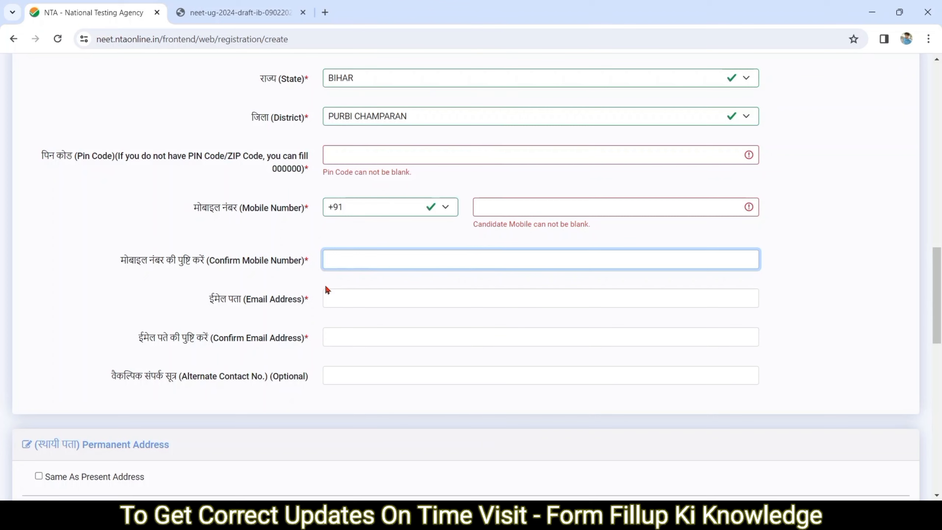
left_click(339, 301)
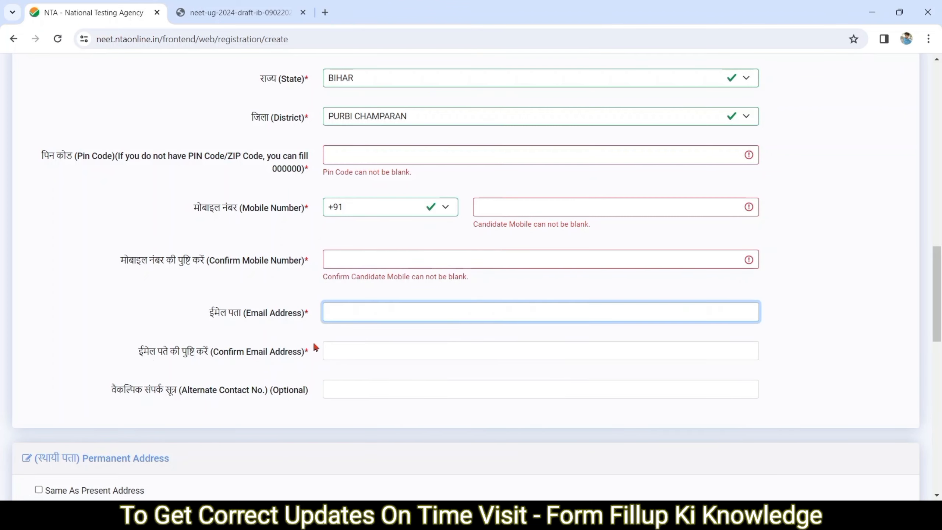
left_click(343, 354)
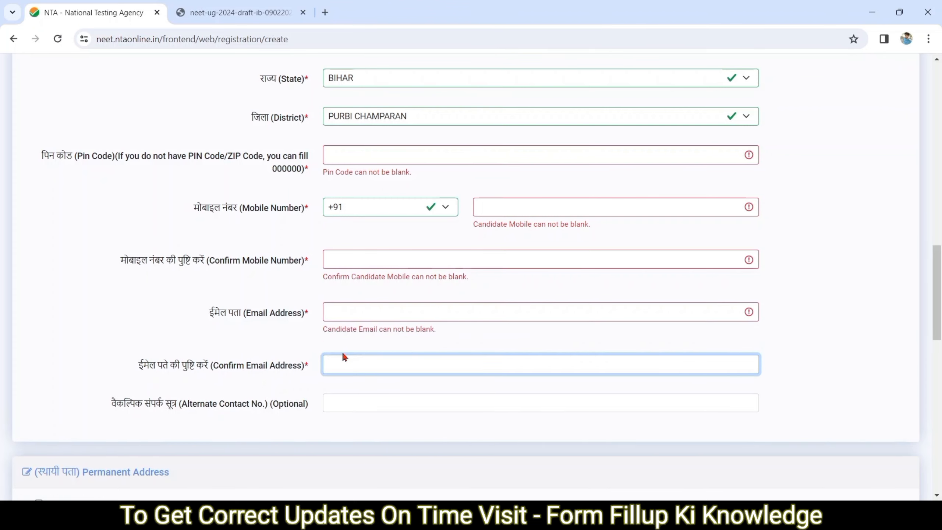
left_click(341, 405)
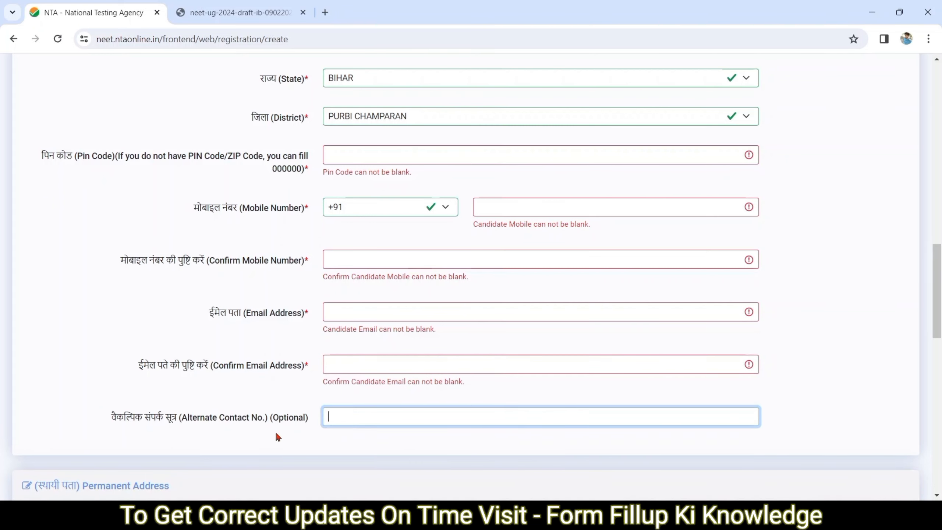
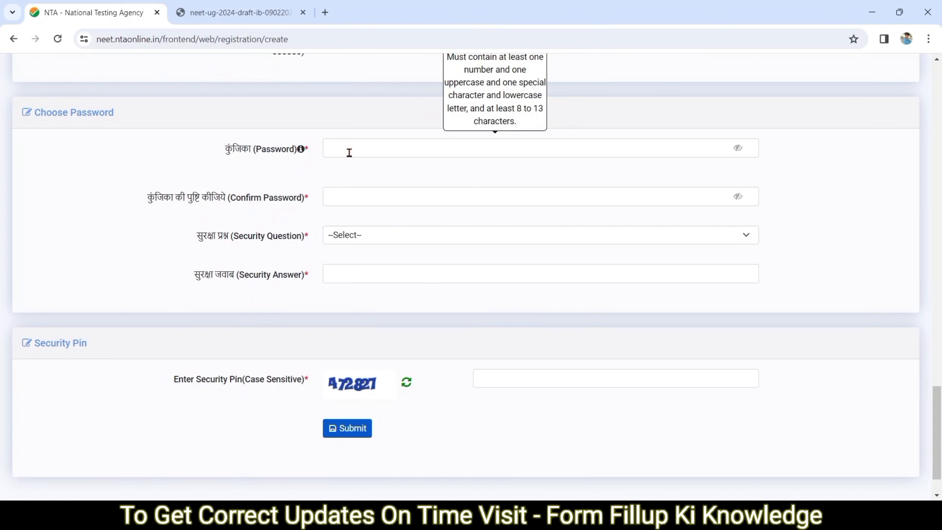
Dismiss Chrome's strong-password suggestion on the empty Password field and move to password confirmation
left_click(349, 151)
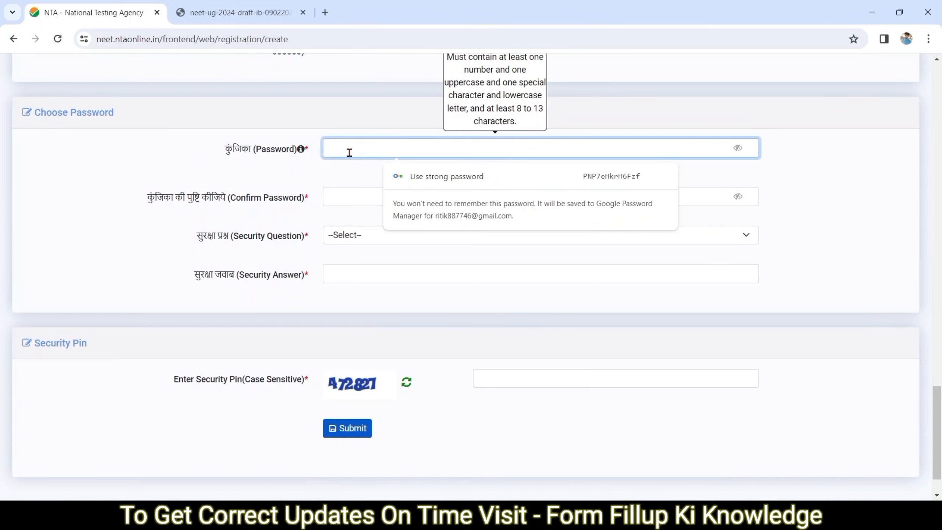
key("Down")
left_click(333, 106)
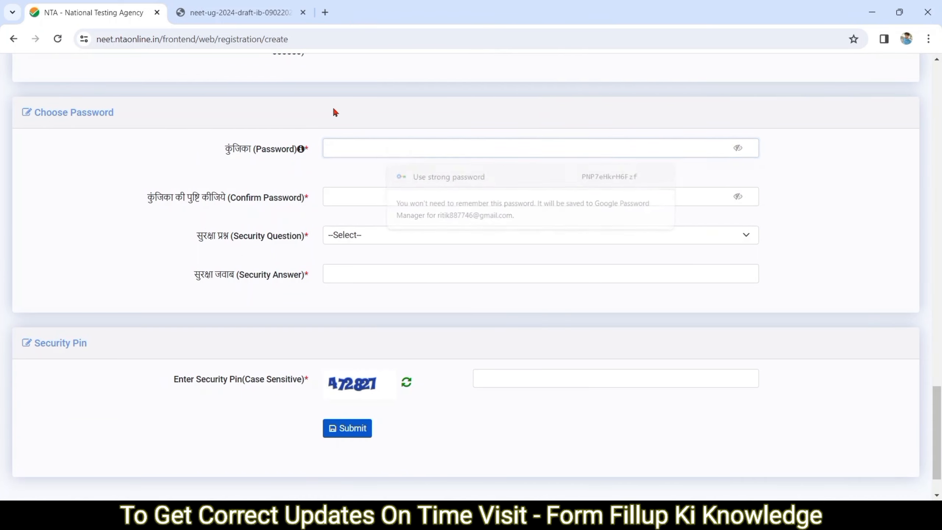
scroll(333, 105, "up", 1)
scroll(333, 108, "up", 1)
mouse_move(334, 220)
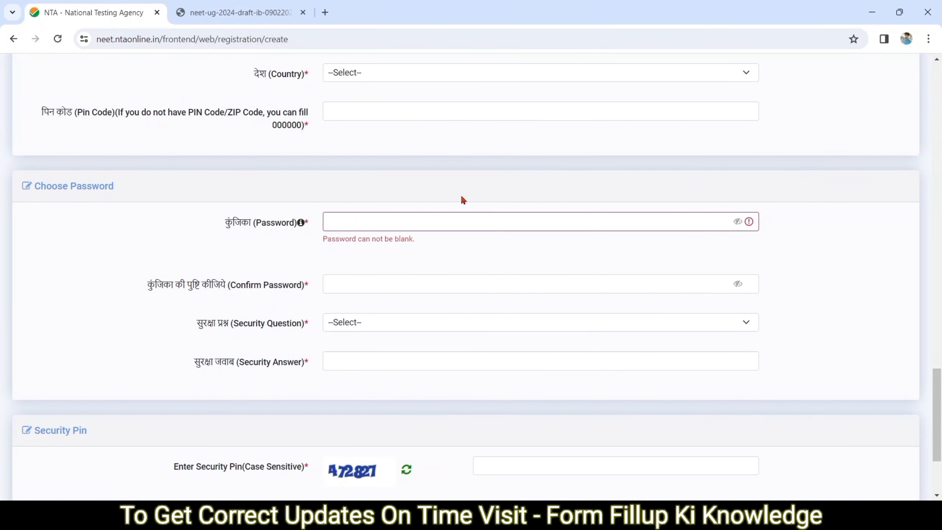
mouse_move(396, 228)
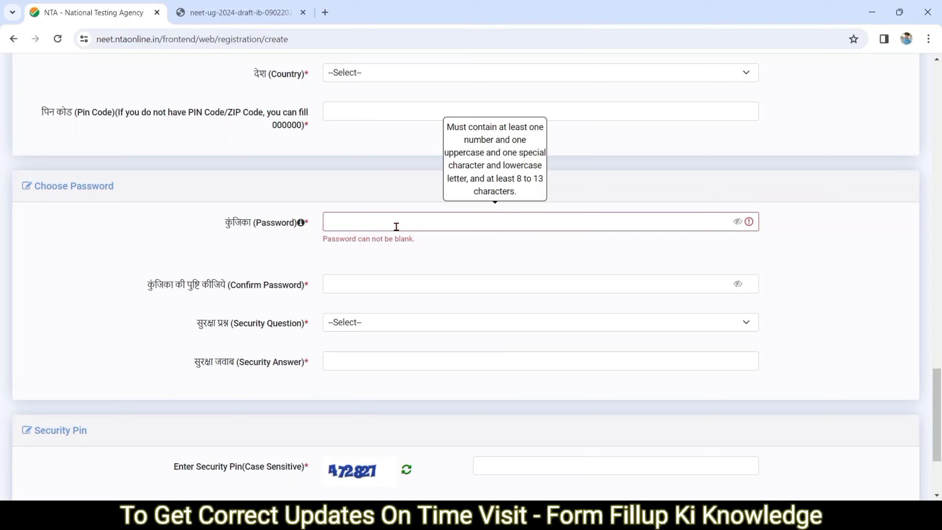
left_click(357, 288)
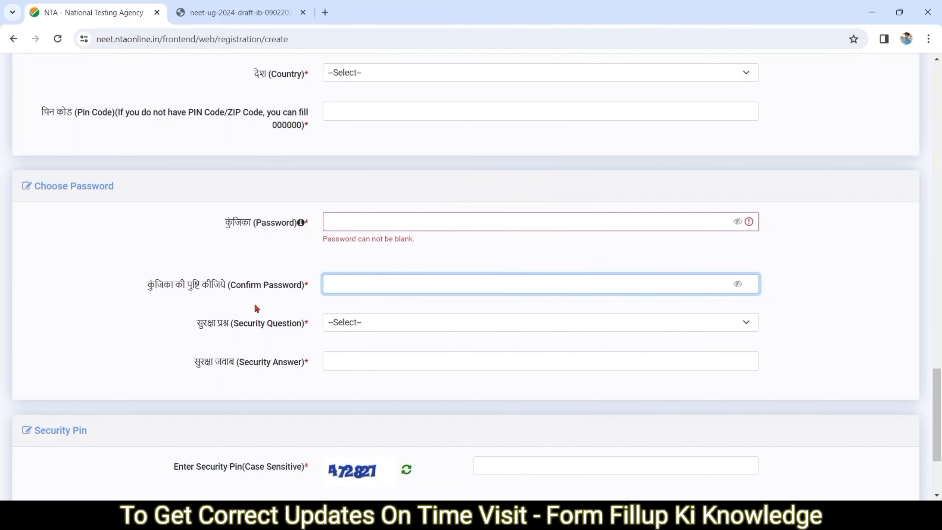
Choose the FIRST SCHOOL security question and fill in its answer
left_click(347, 323)
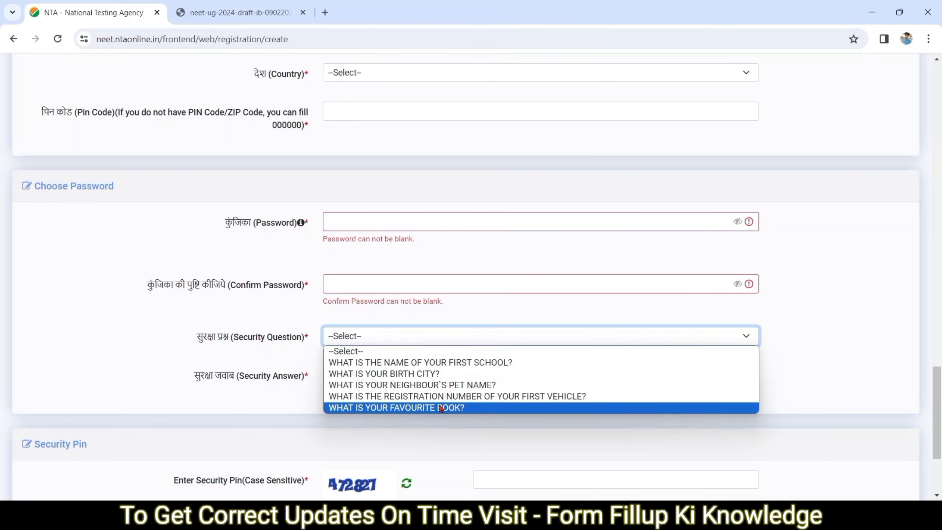
key("Up")
key("Up")
key("Up")
key("Up")
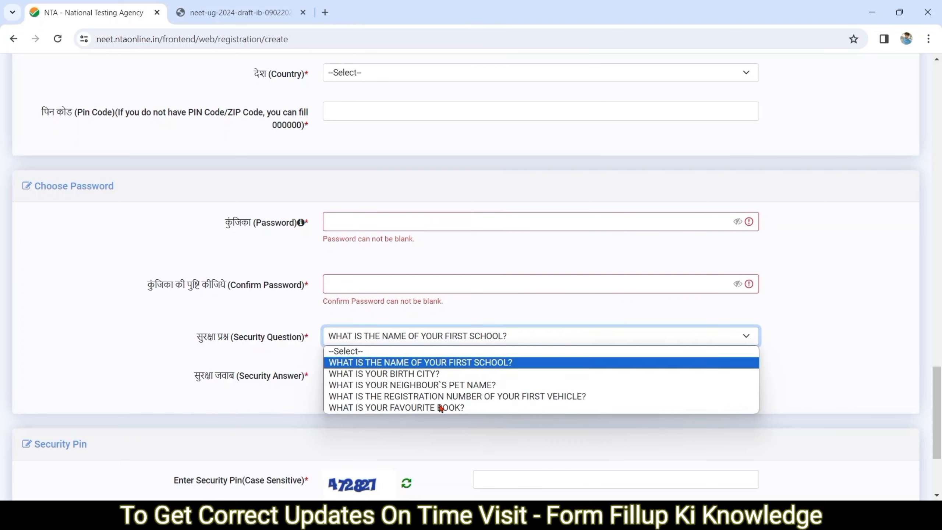
key("Return")
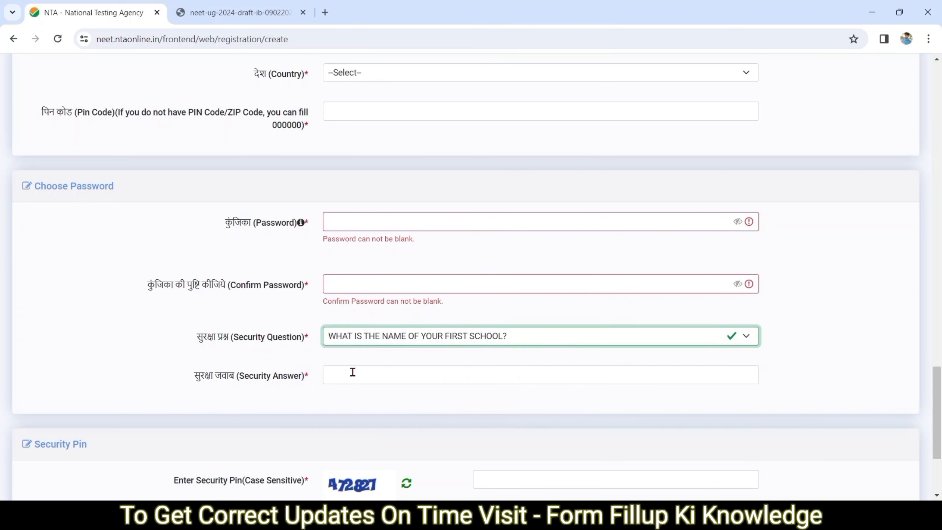
left_click(344, 377)
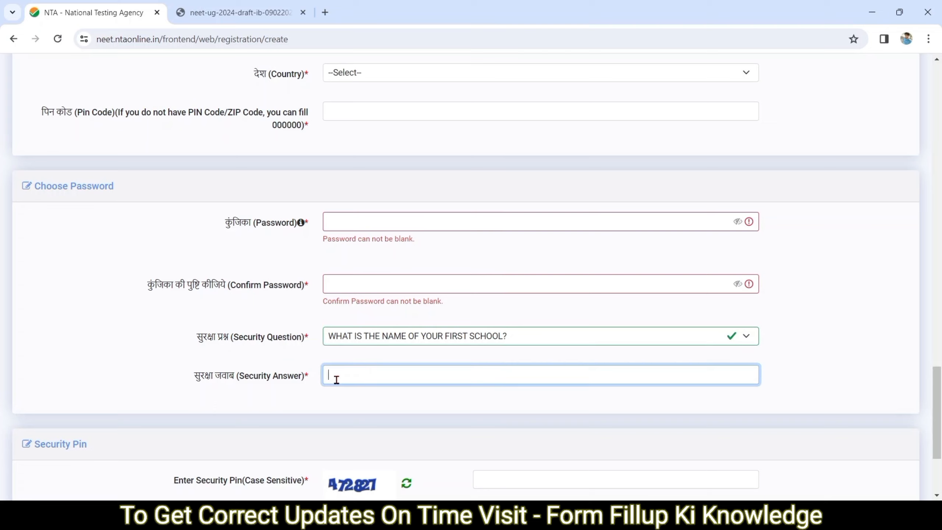
left_click(332, 427)
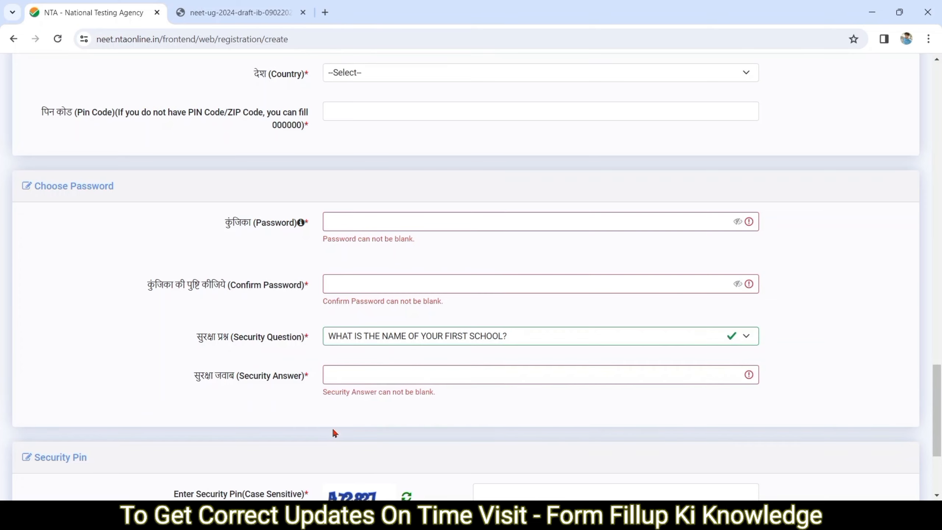
Enter the security pin and submit the registration form for review
scroll(332, 427, "down", 2)
scroll(333, 430, "down", 2)
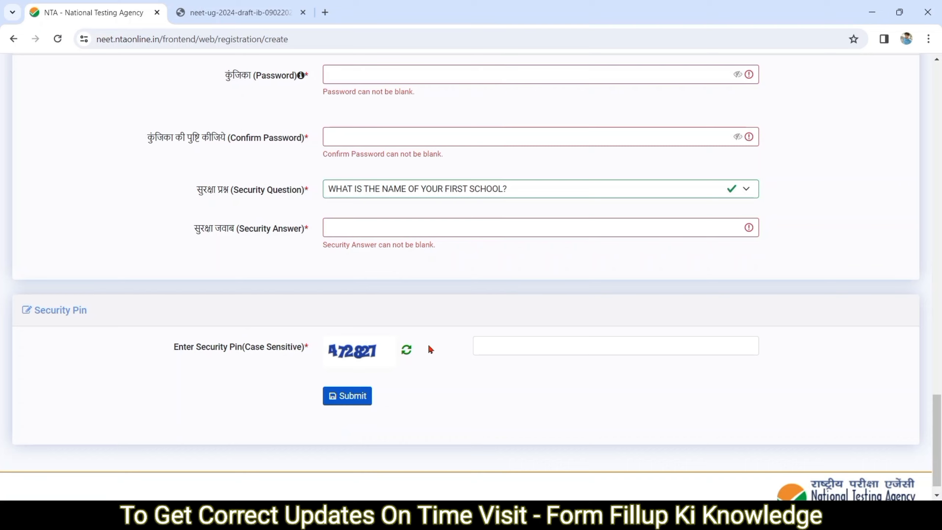
left_click(509, 347)
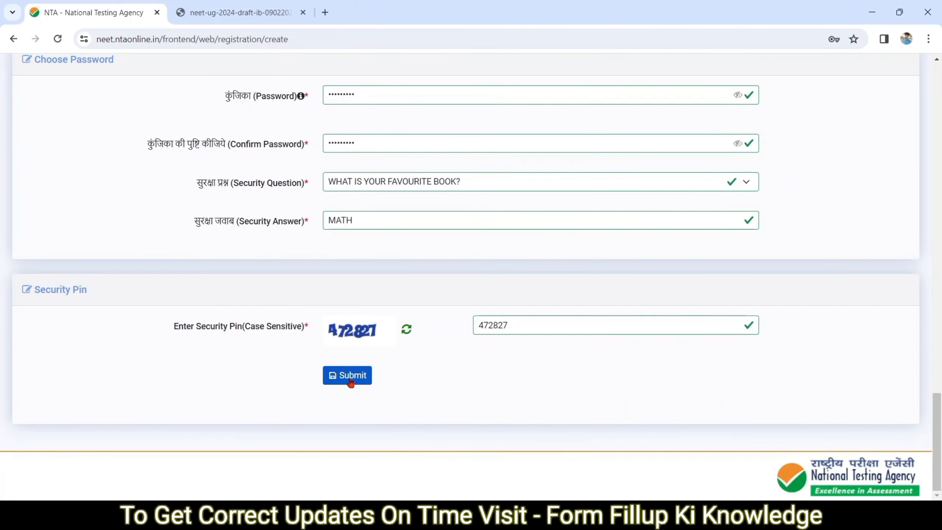
left_click(349, 382)
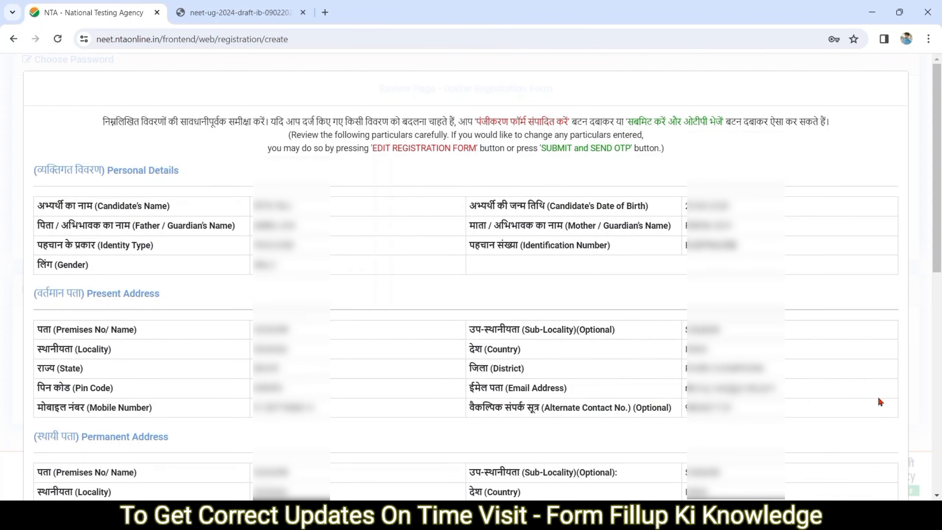
Confirm name, parents' names, birth date, e-mail, mobile, address, gender and declaration, then request the OTP
left_click(936, 423)
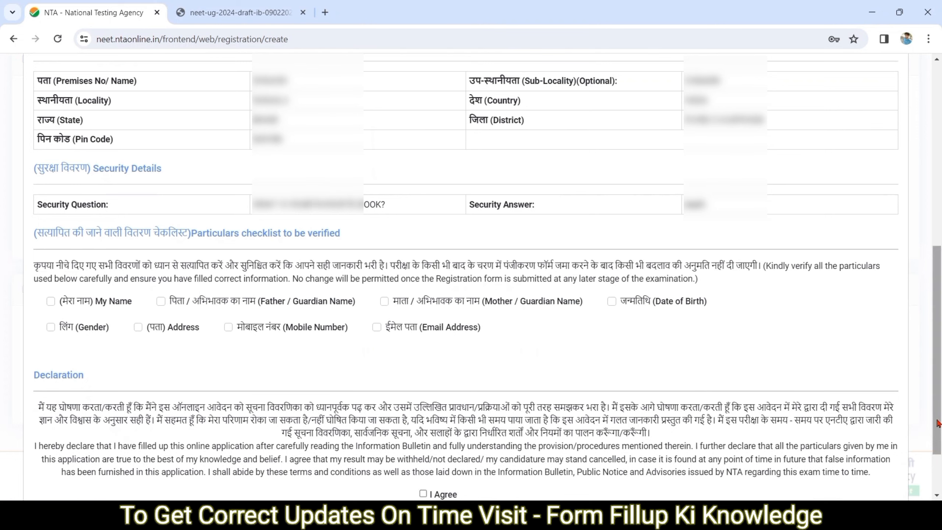
left_click(938, 478)
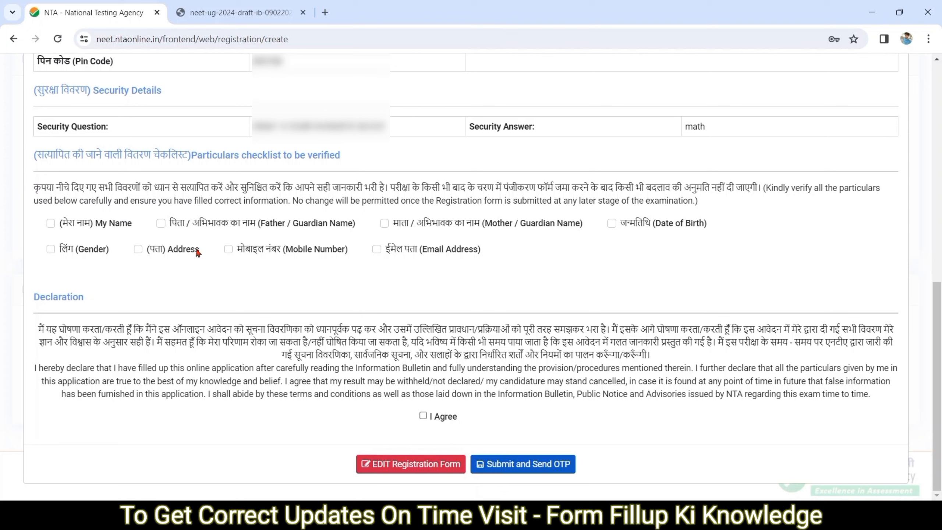
left_click(62, 223)
left_click(160, 224)
left_click(384, 224)
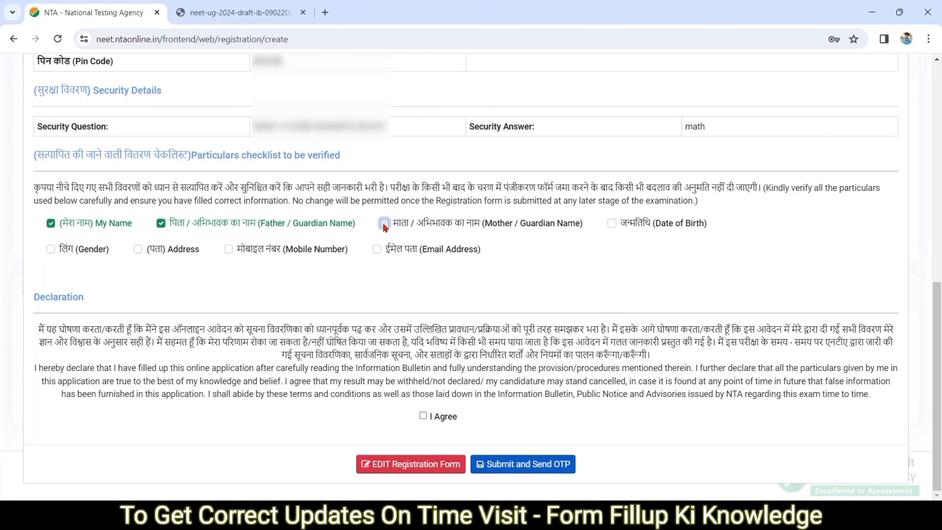
left_click(612, 224)
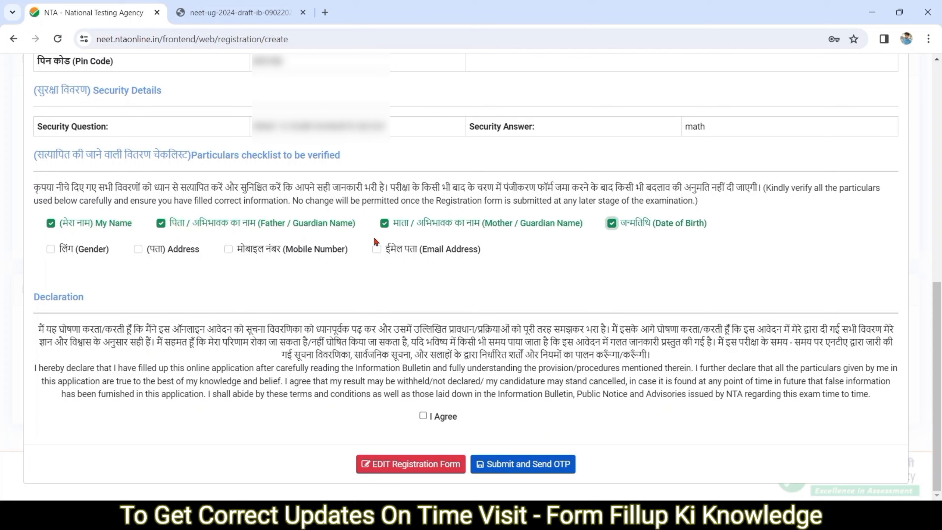
left_click(377, 249)
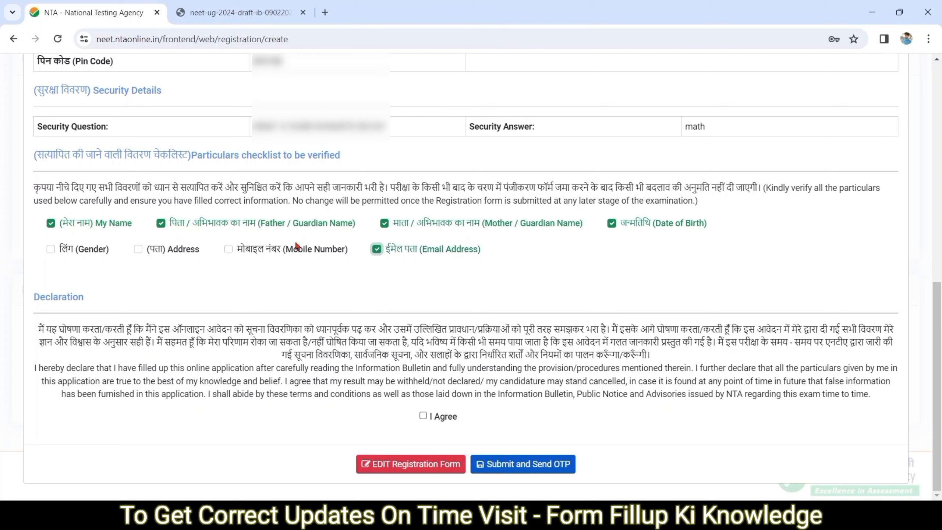
left_click(229, 249)
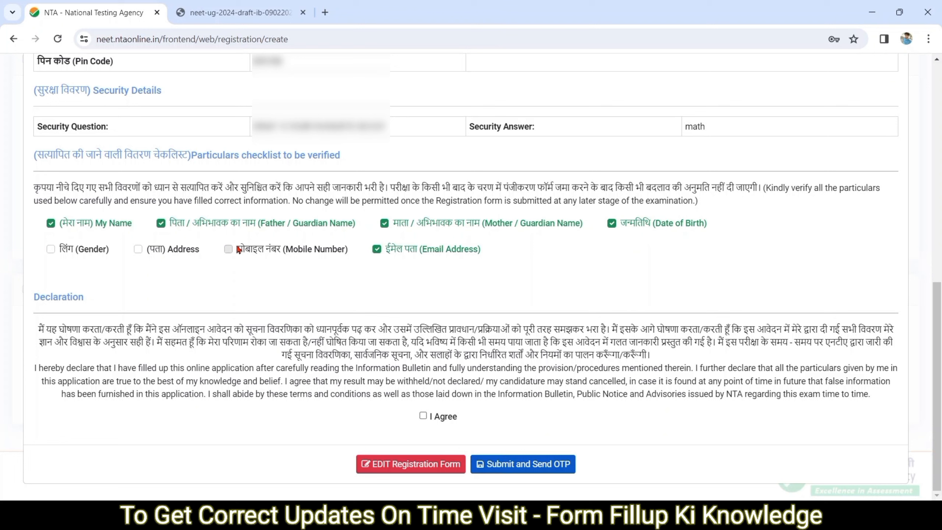
left_click(138, 249)
left_click(51, 249)
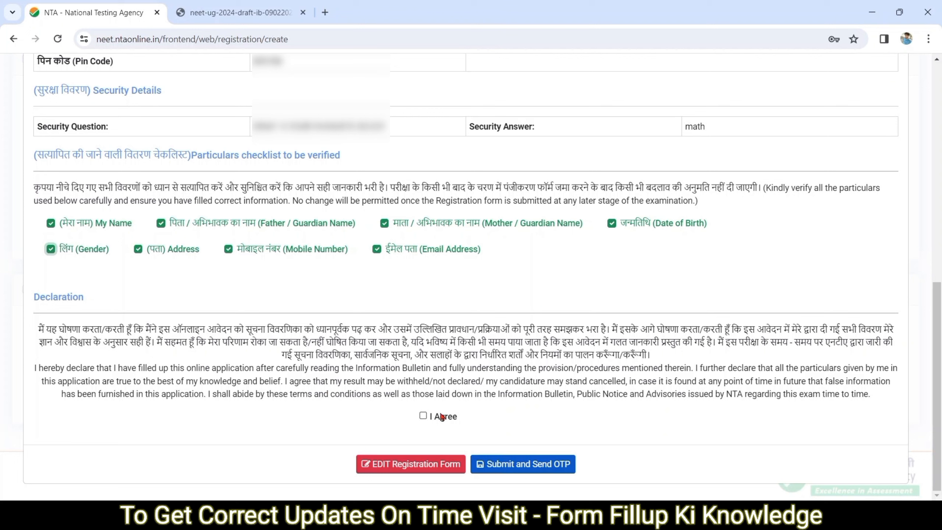
left_click(422, 416)
left_click(533, 463)
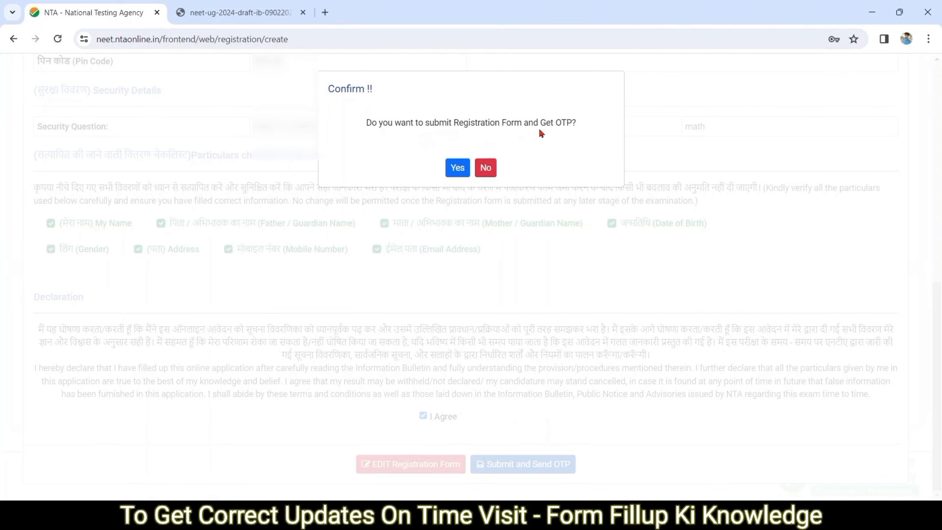
Confirm the submission, decline Chrome's password save, and dismiss the thank-you message
left_click(459, 169)
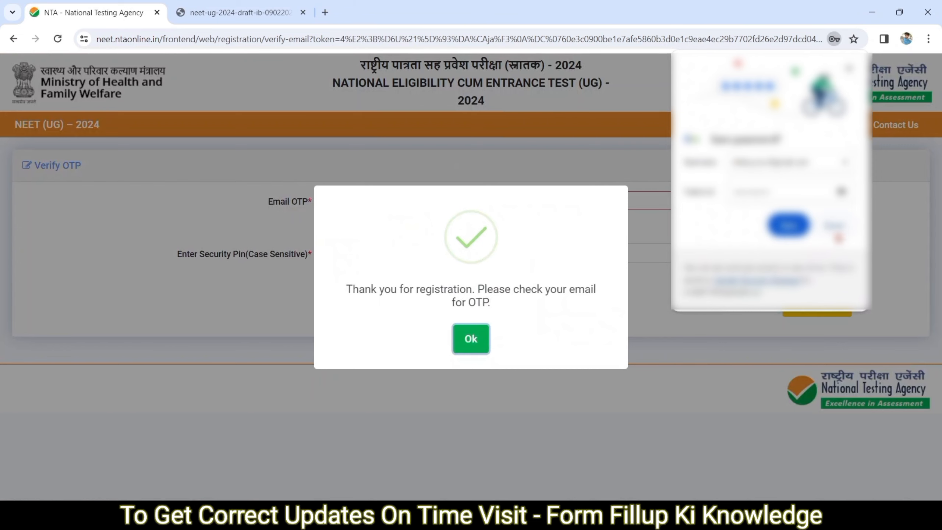
left_click(835, 227)
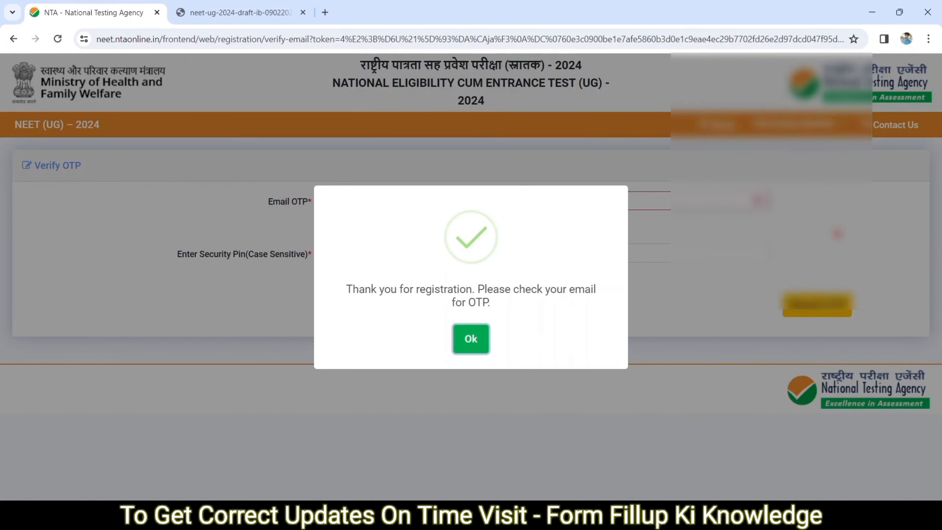
left_click(468, 339)
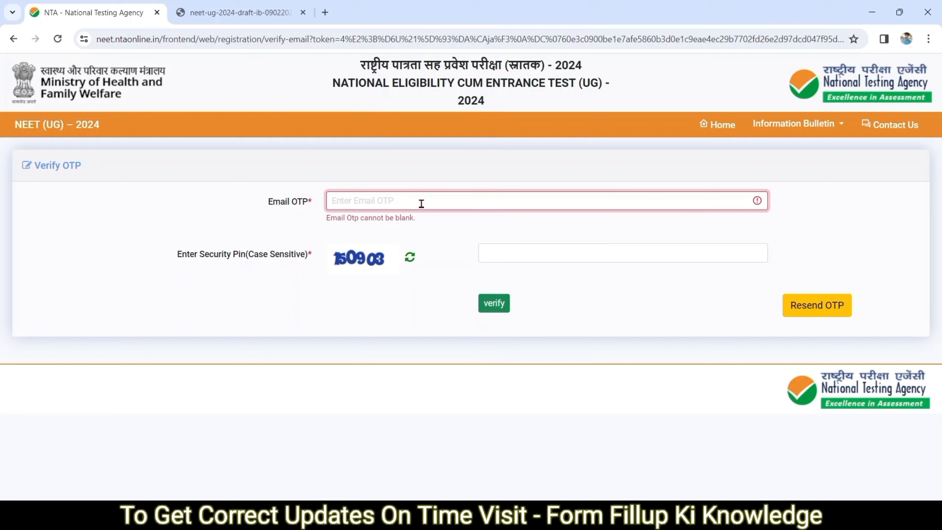
Verify the account with the e-mailed OTP and security pin, resubmitting after the pin refreshes
left_click(523, 254)
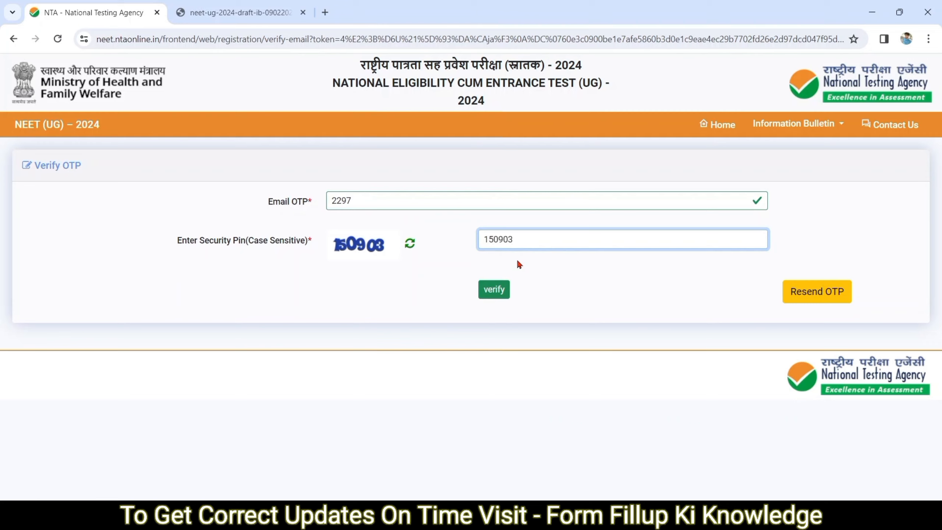
left_click(492, 294)
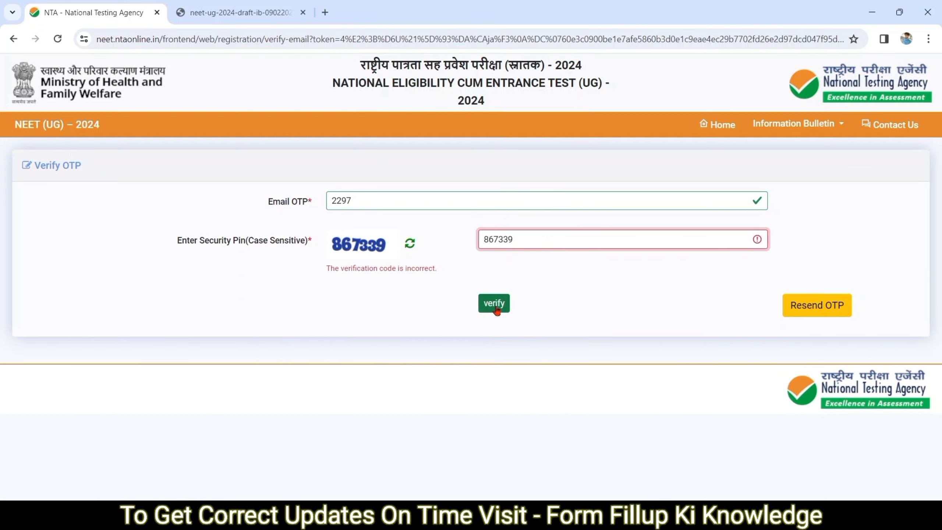
left_click(496, 309)
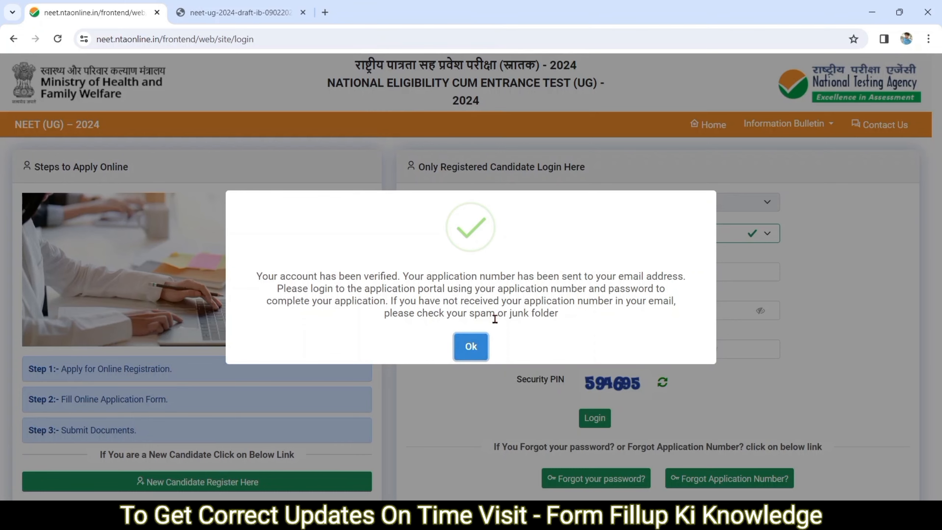
Log in by Application Number with the application number, password and security PIN
left_click(479, 341)
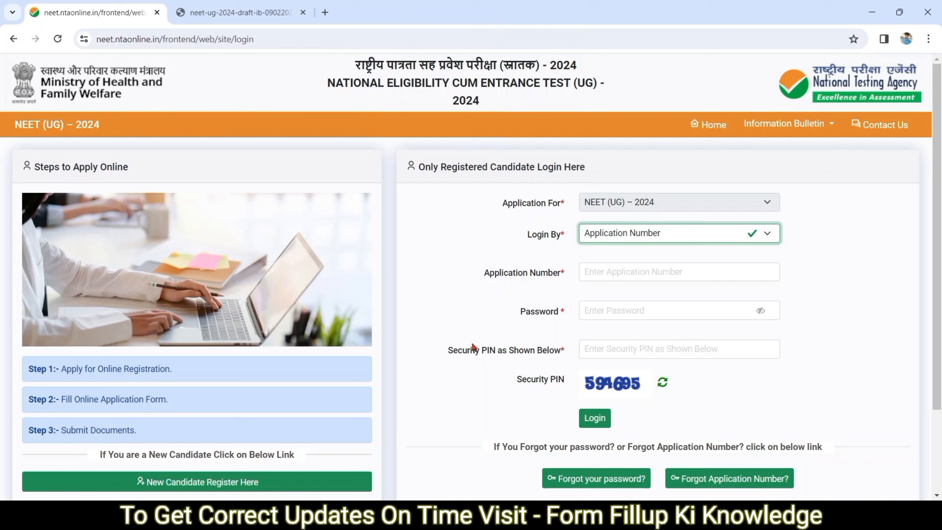
left_click(625, 235)
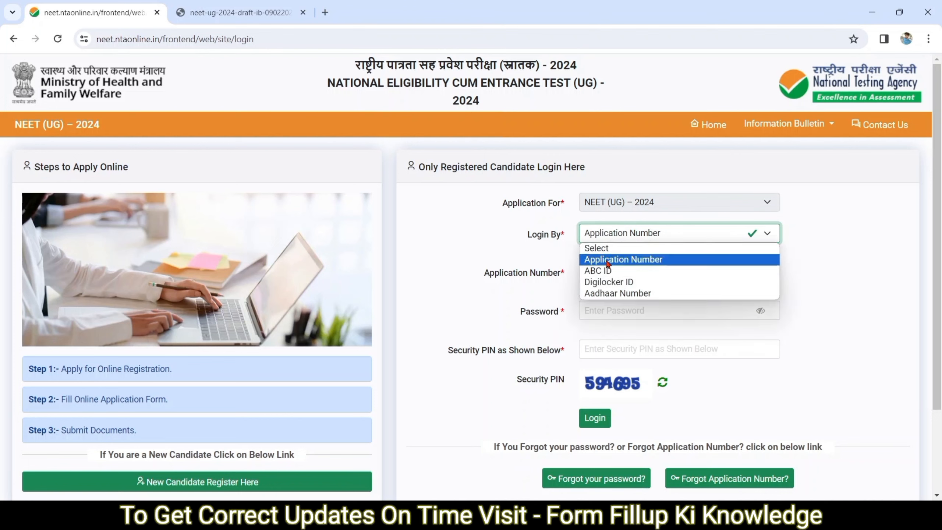
left_click(607, 259)
left_click(599, 272)
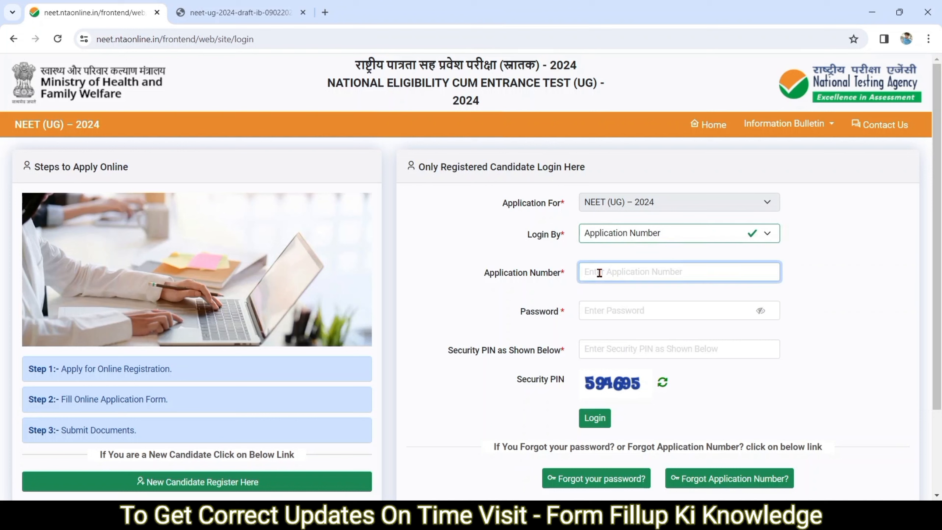
type("24")
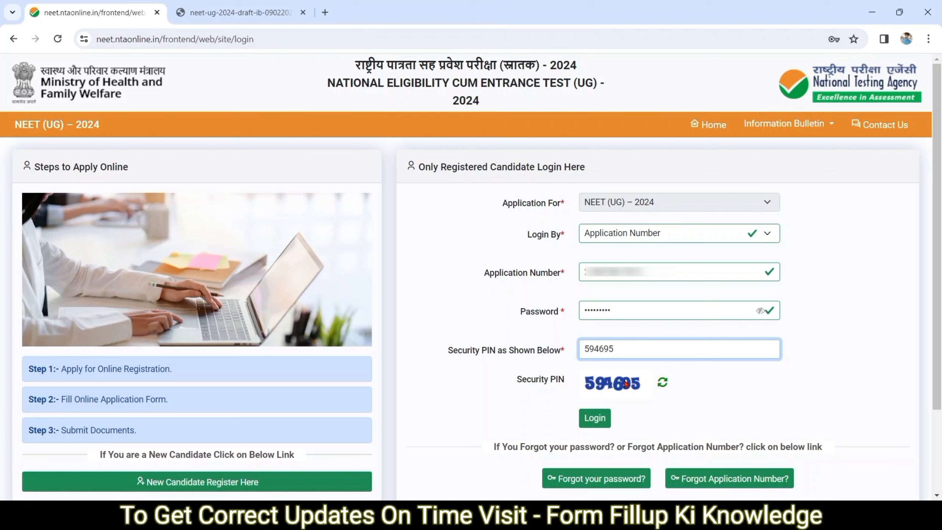
left_click(595, 422)
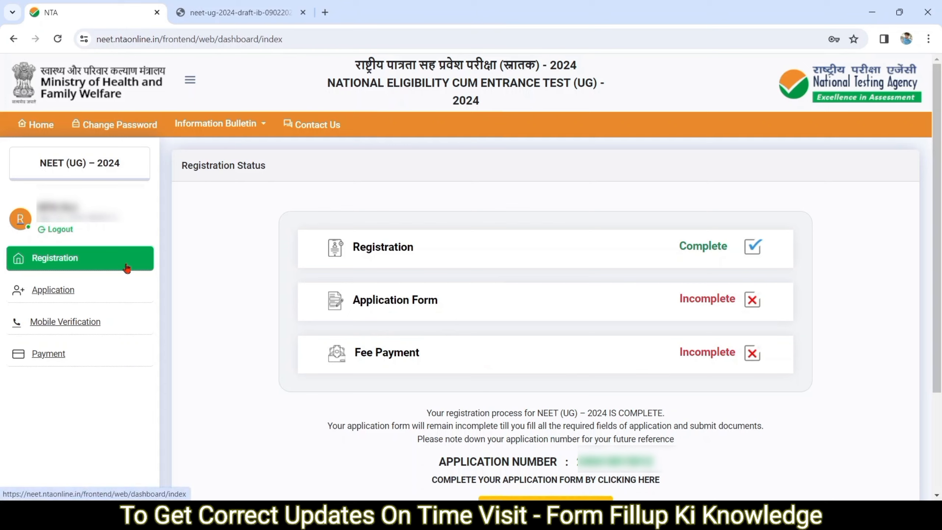
Request a mobile verification OTP using country code 91 and the captcha code
left_click(84, 324)
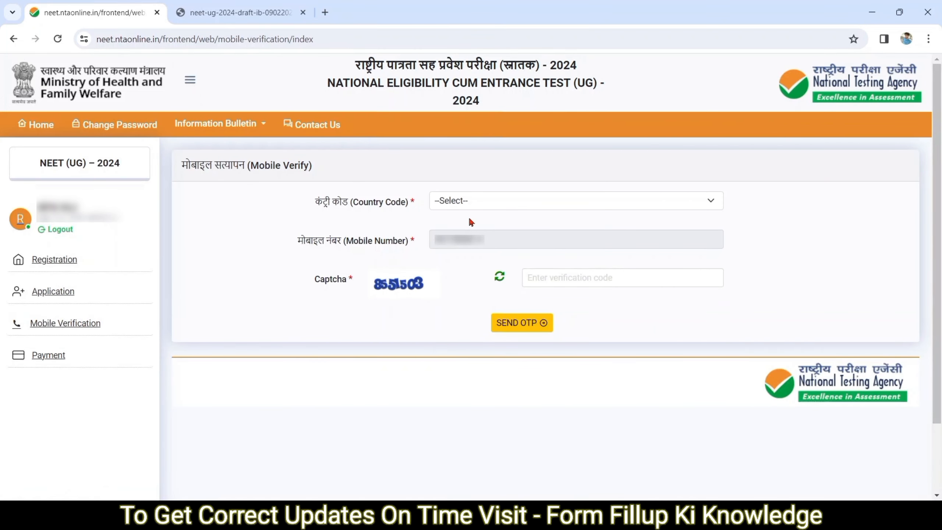
left_click(461, 201)
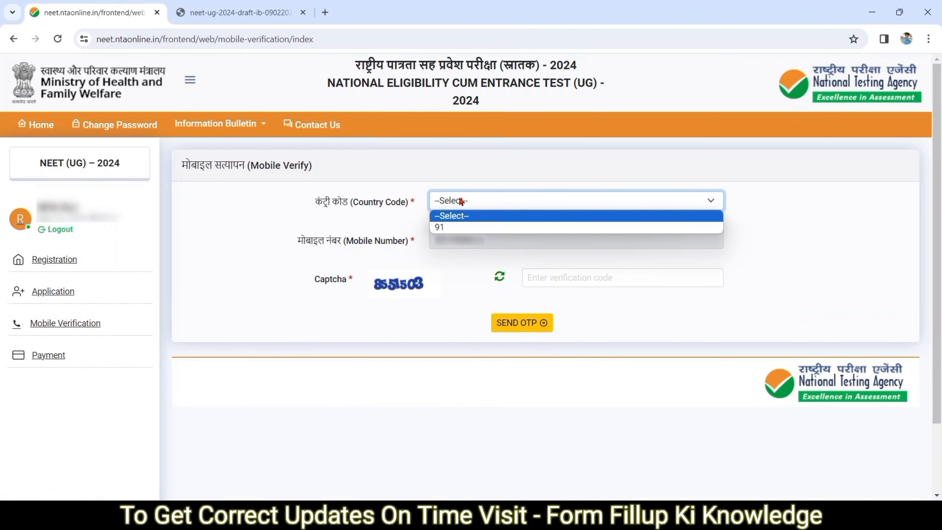
left_click(447, 230)
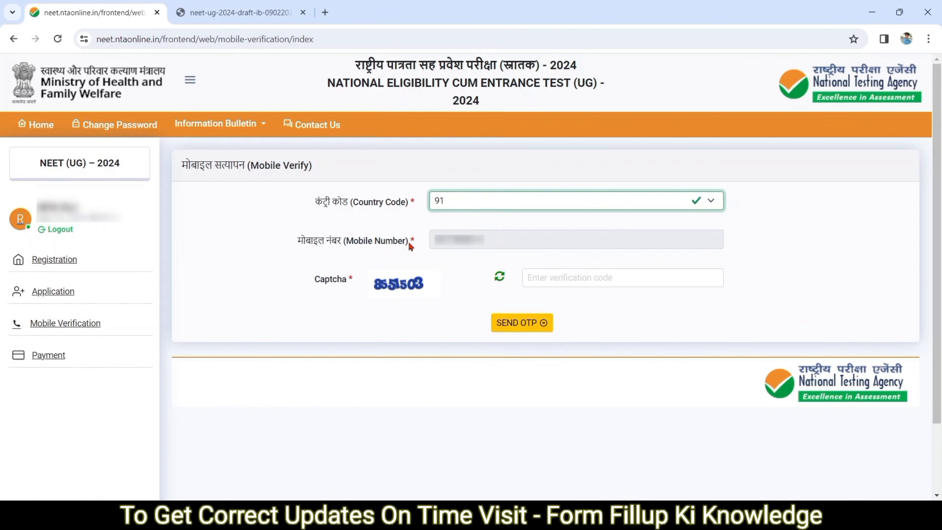
left_click(546, 276)
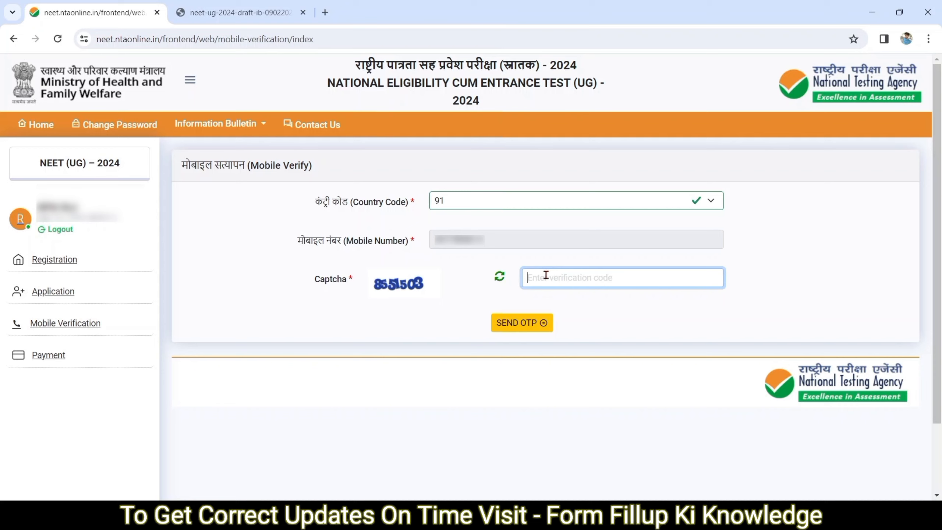
type("8551503")
left_click(532, 323)
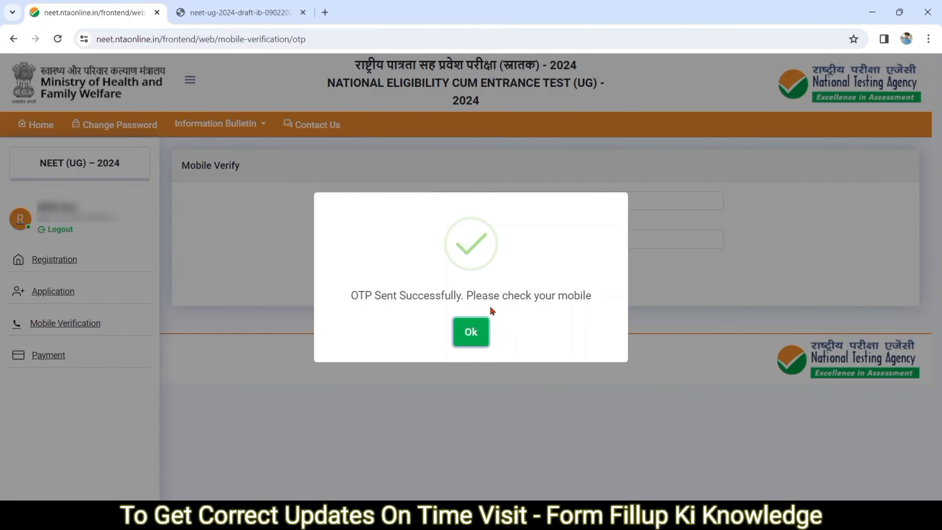
Verify the mobile number with the received OTP and the captcha code
left_click(471, 331)
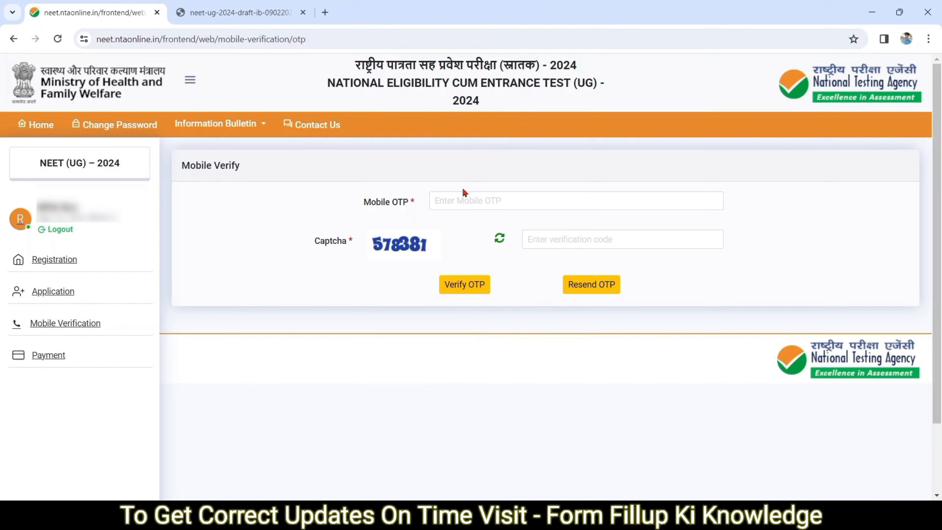
left_click(457, 196)
left_click(544, 236)
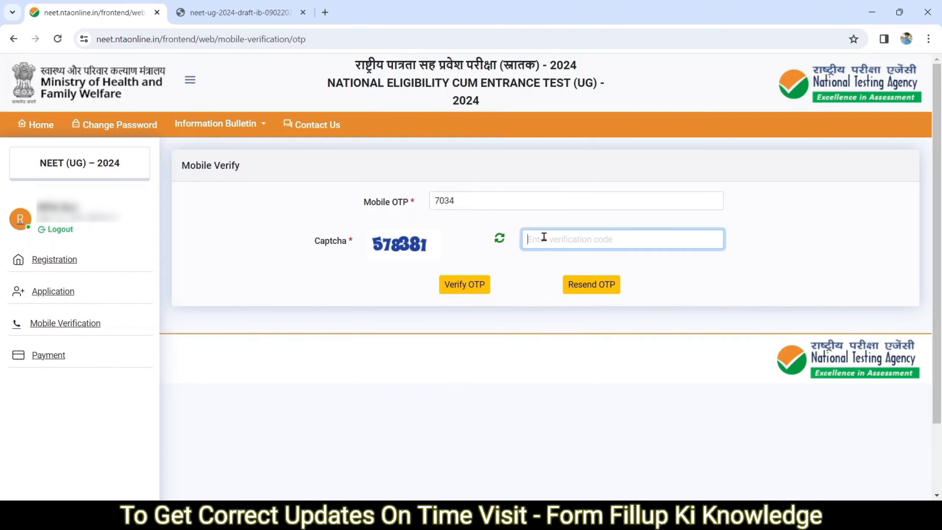
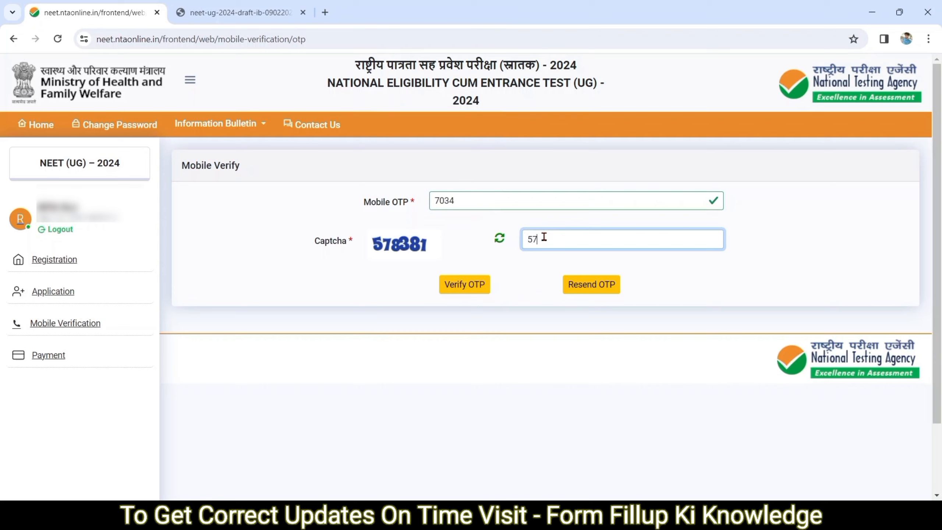
left_click(466, 284)
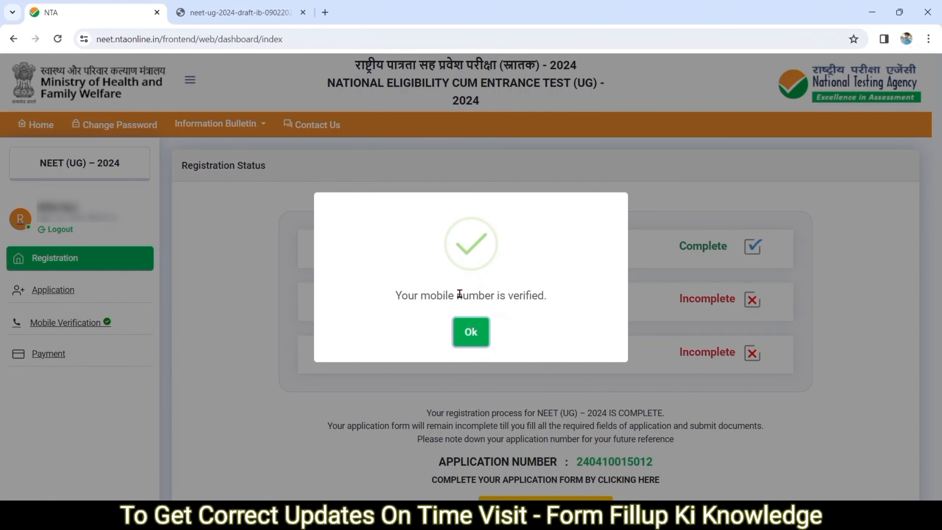
left_click(471, 332)
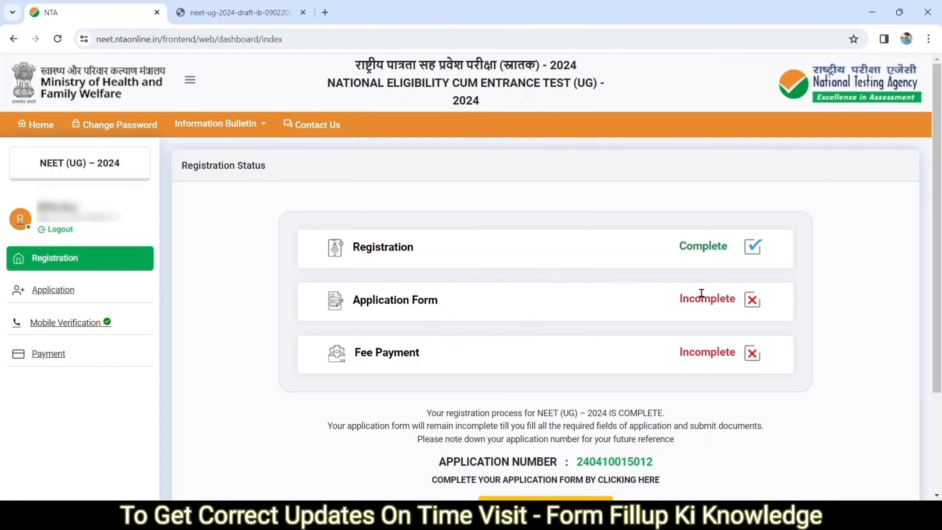
Open Application and scroll through the section statuses, all Incomplete from Contact Details to Final Submit
left_click(51, 291)
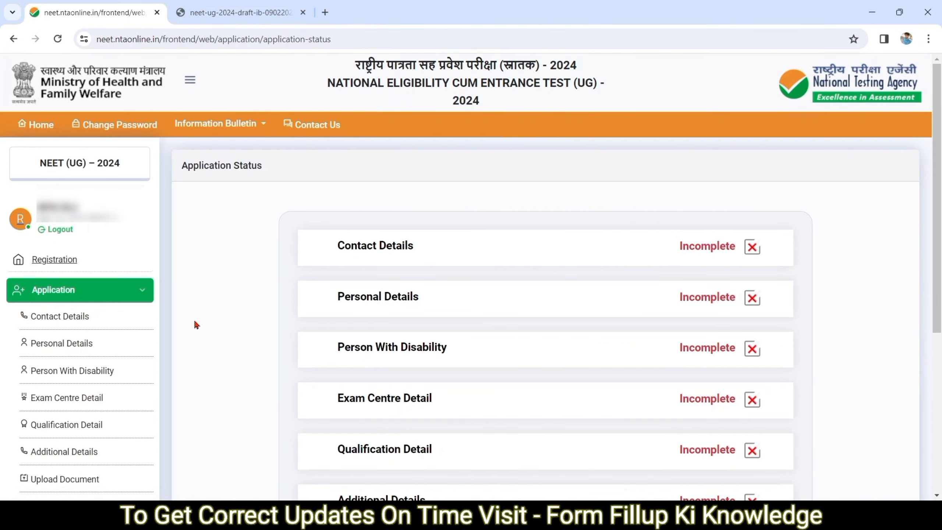
scroll(195, 323, "down", 6)
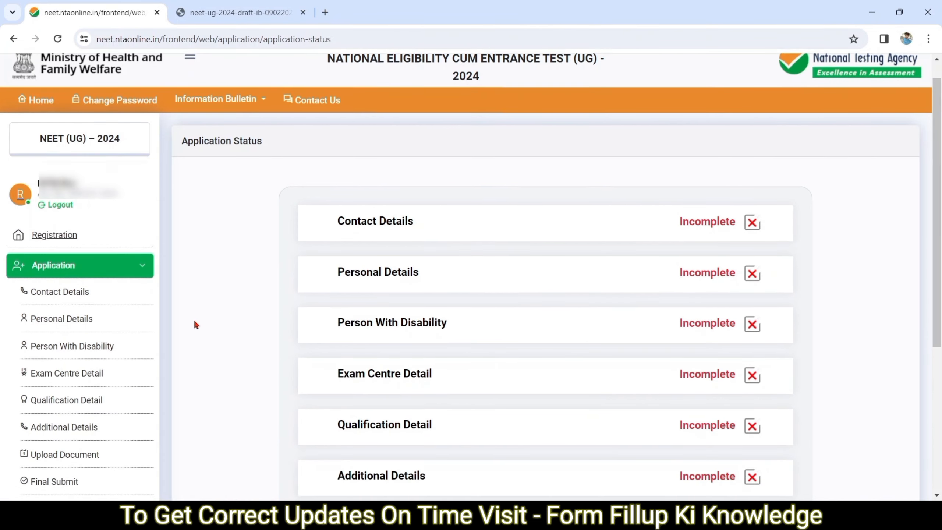
scroll(196, 325, "up", 2)
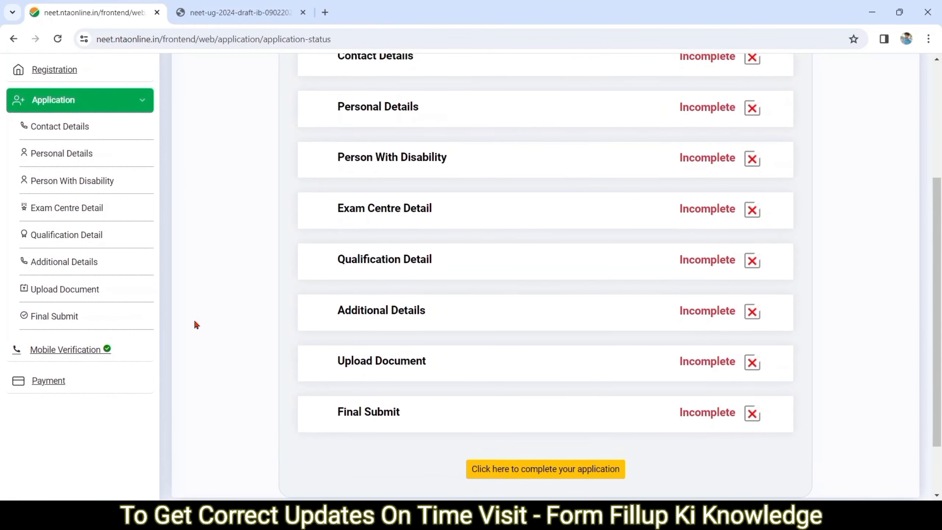
scroll(196, 325, "up", 2)
scroll(197, 324, "up", 2)
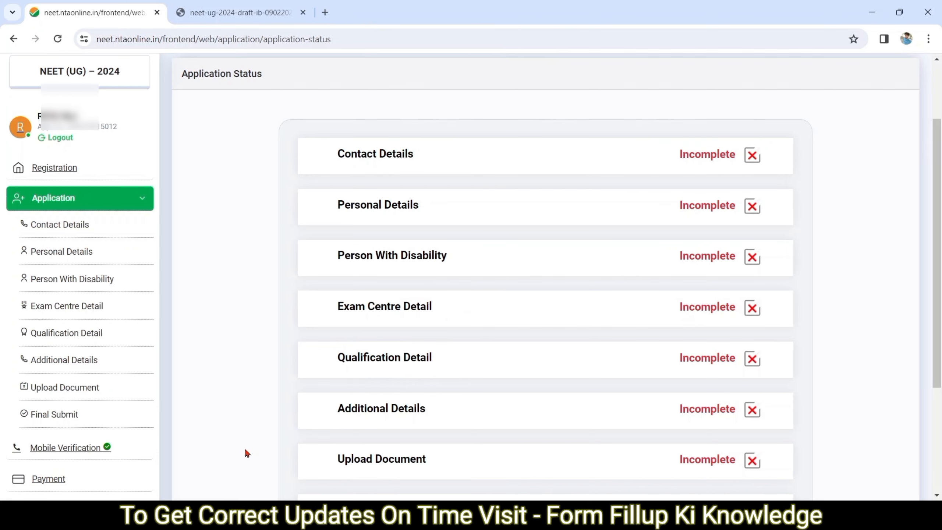
scroll(246, 452, "down", 3)
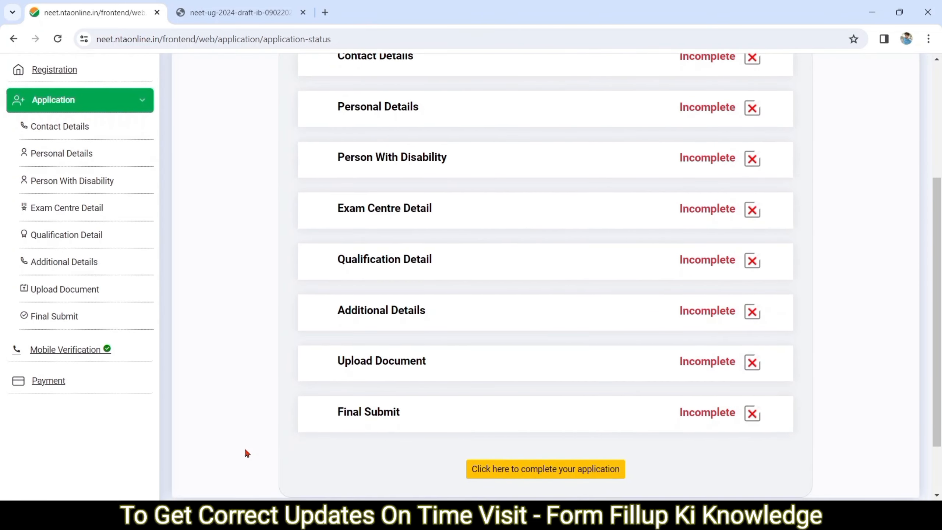
scroll(244, 447, "up", 5)
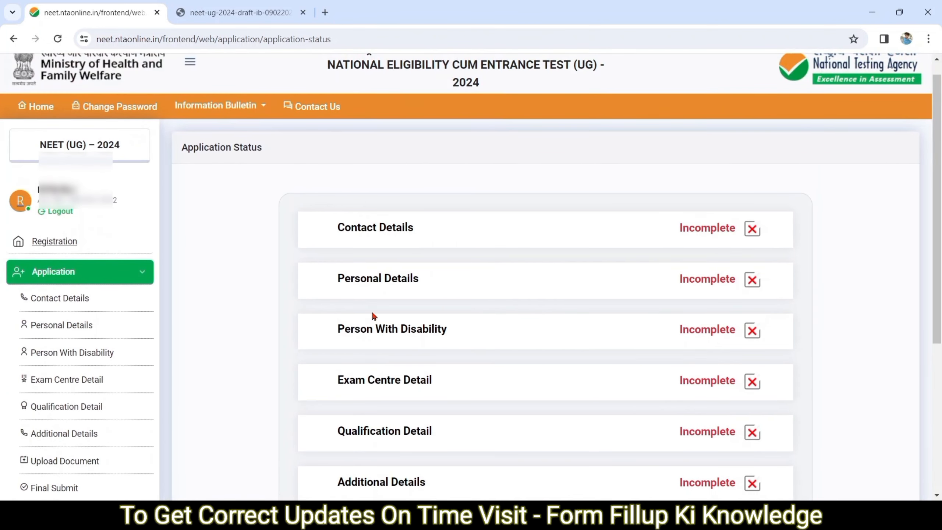
Open Contact Details and review the emergency mobile and e-mail fields
left_click(74, 299)
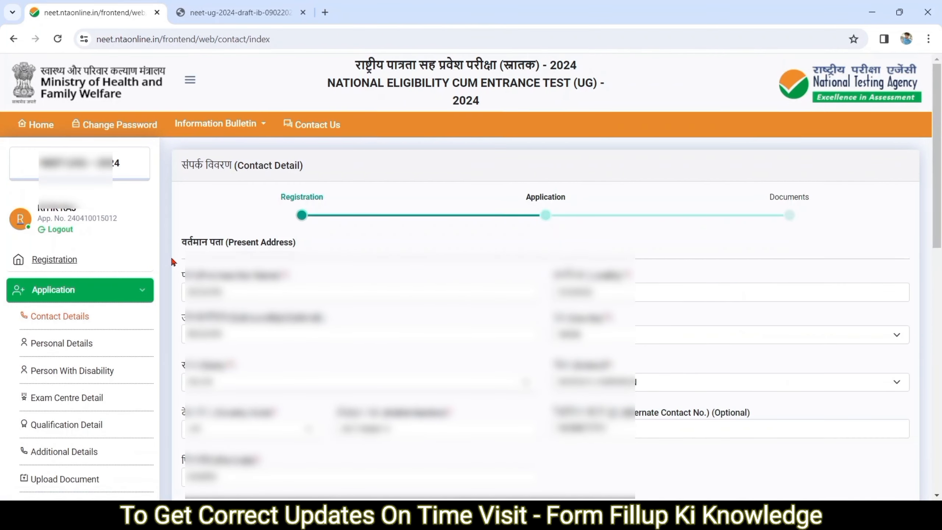
scroll(174, 261, "down", 4)
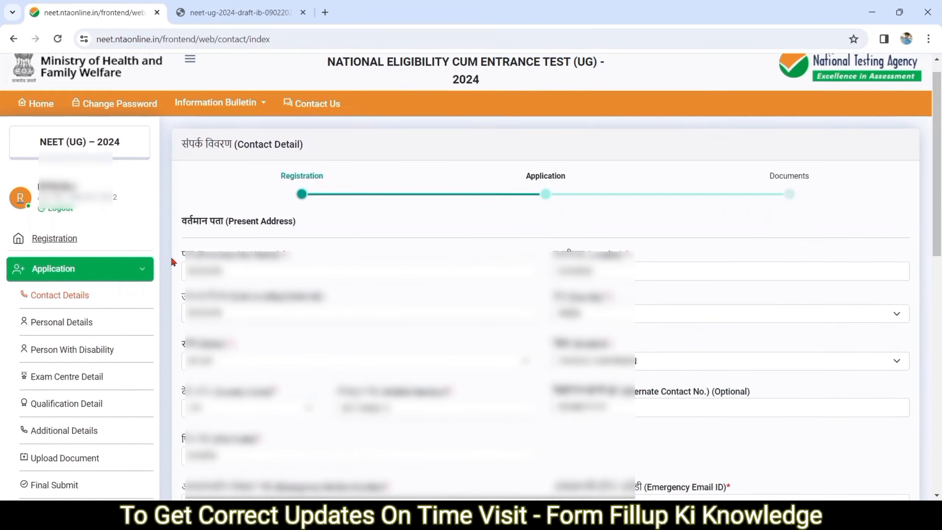
scroll(173, 262, "down", 4)
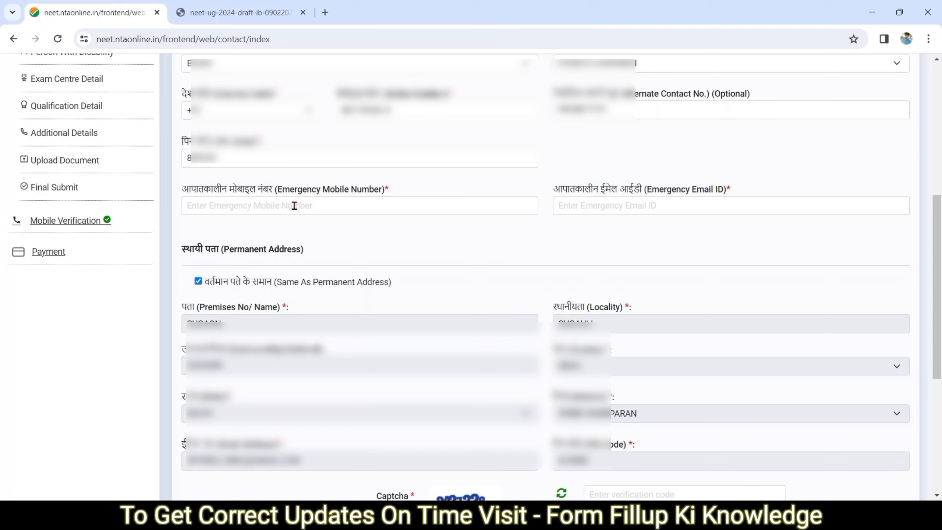
left_click(294, 206)
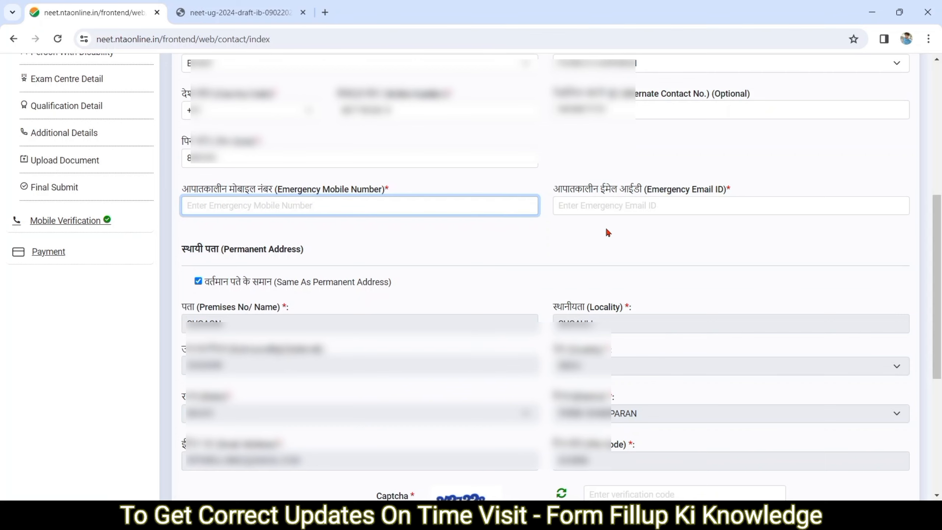
left_click(601, 210)
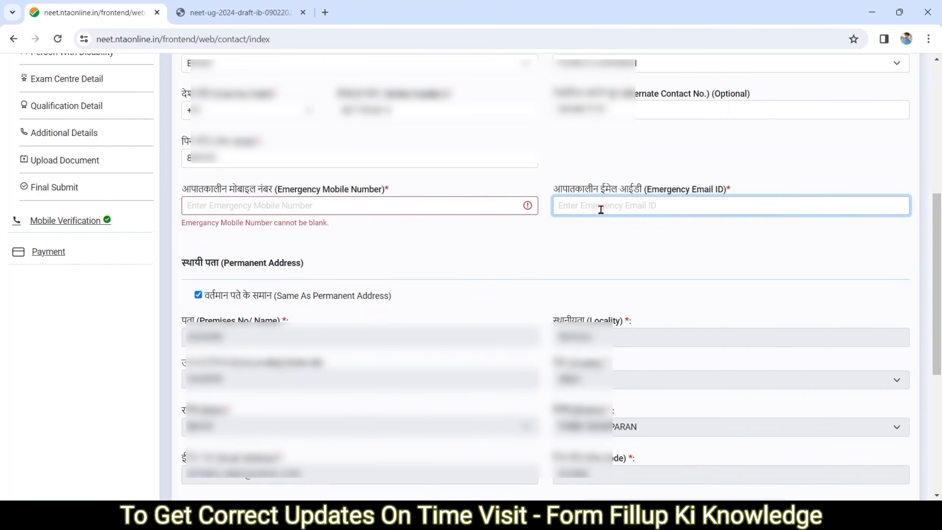
left_click(554, 251)
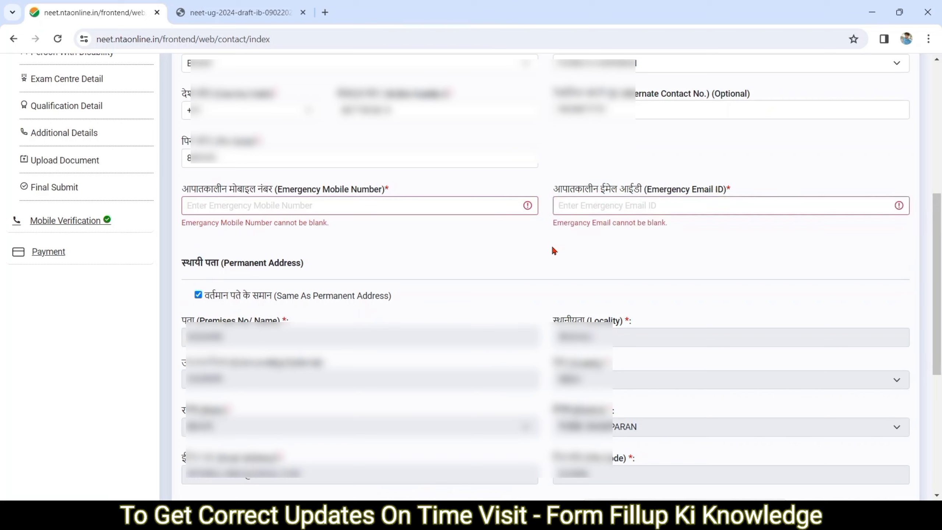
left_click(596, 206)
left_click(524, 281)
scroll(526, 283, "down", 7)
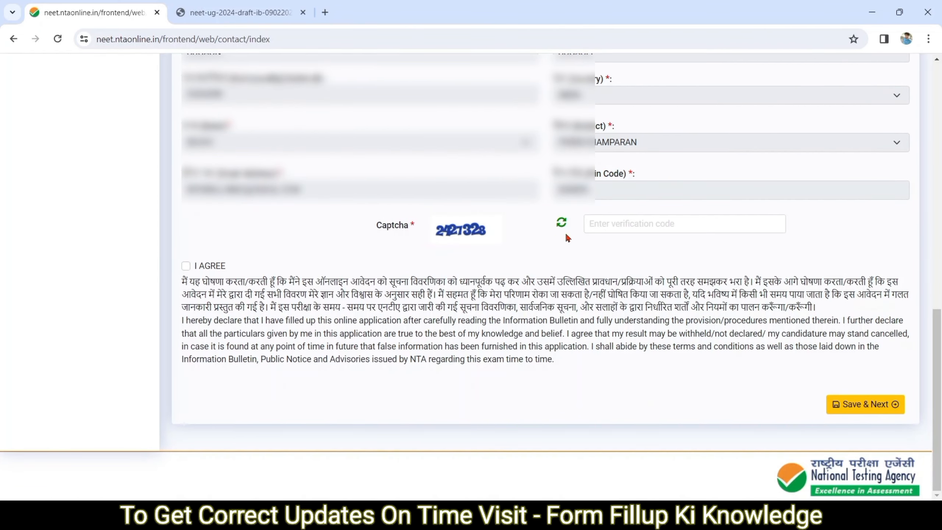
Enter the captcha code, agree to the declaration, and save the contact details
left_click(617, 225)
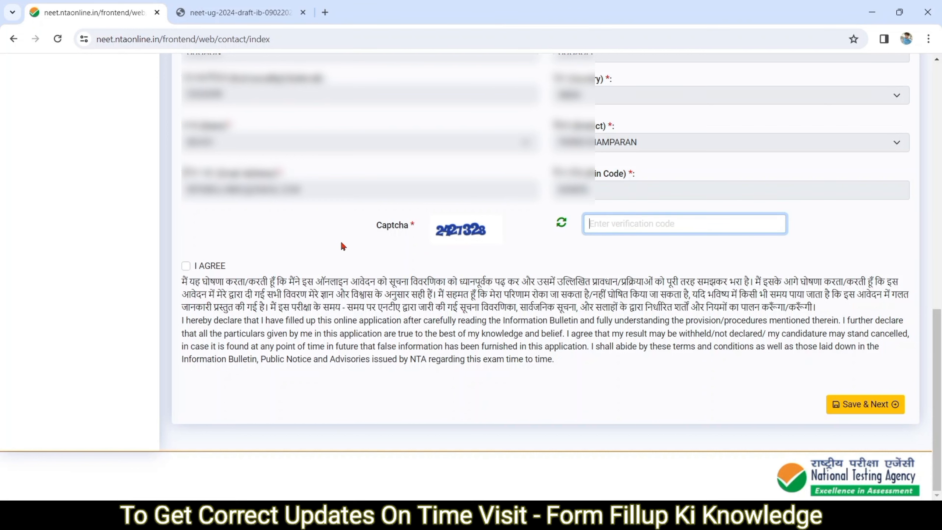
left_click(186, 266)
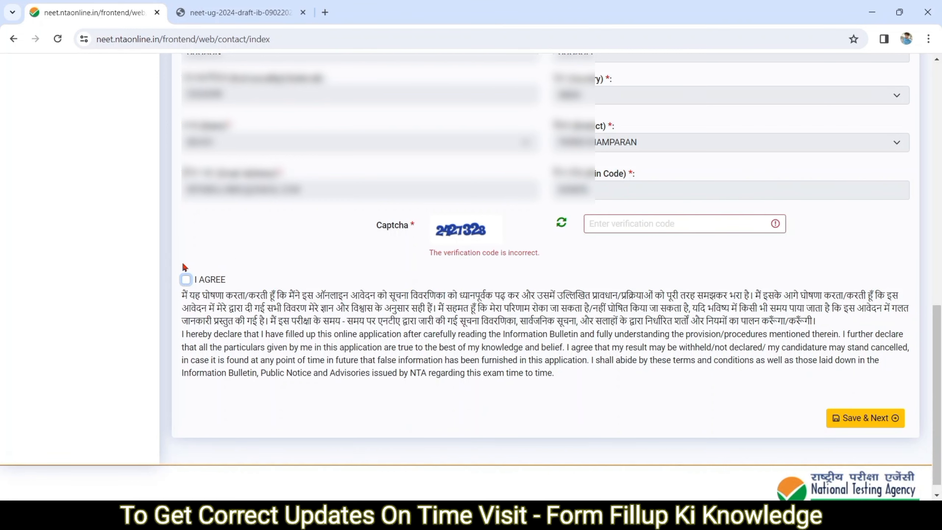
left_click(186, 279)
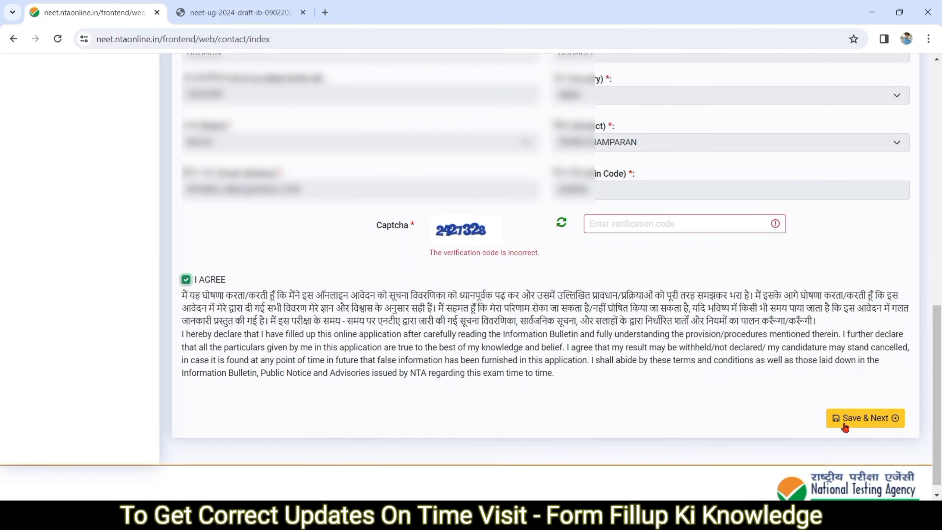
type("2427328")
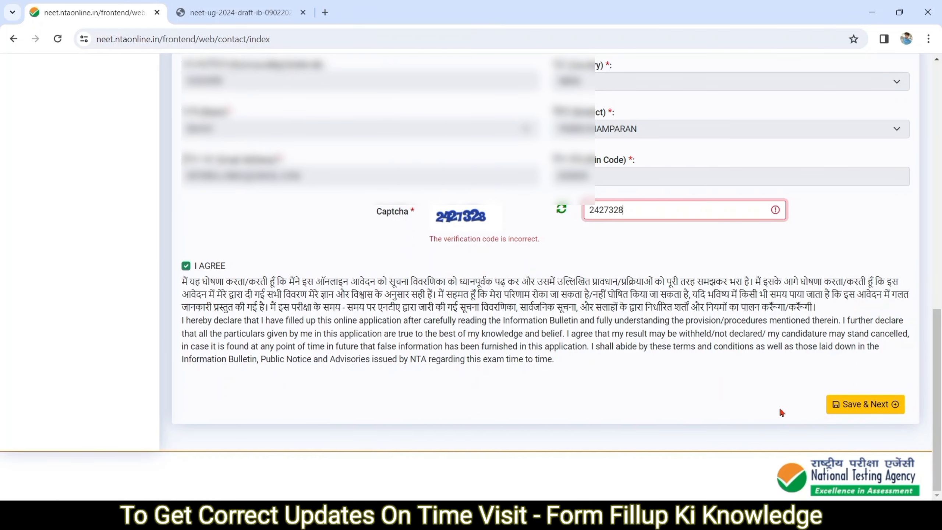
left_click(845, 405)
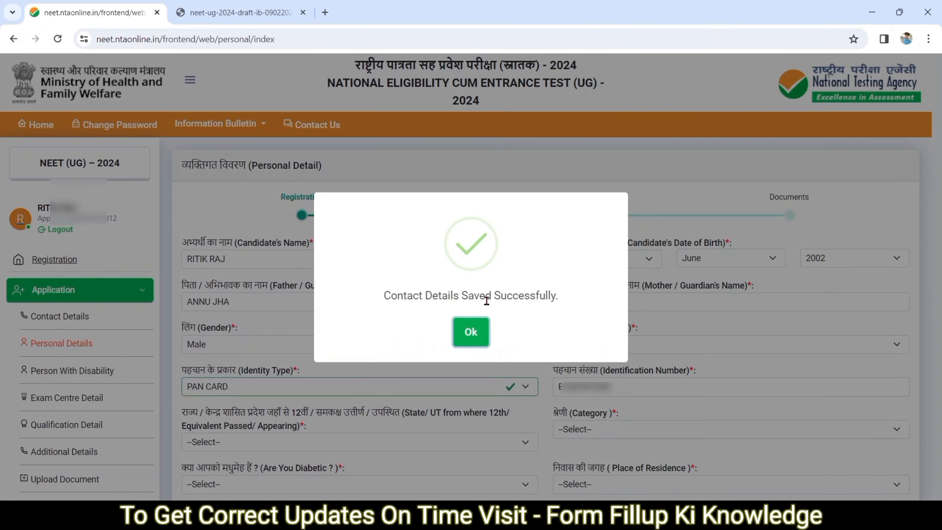
Dismiss the contact-details saved message and choose BIHAR as the 12th-passing state
left_click(469, 336)
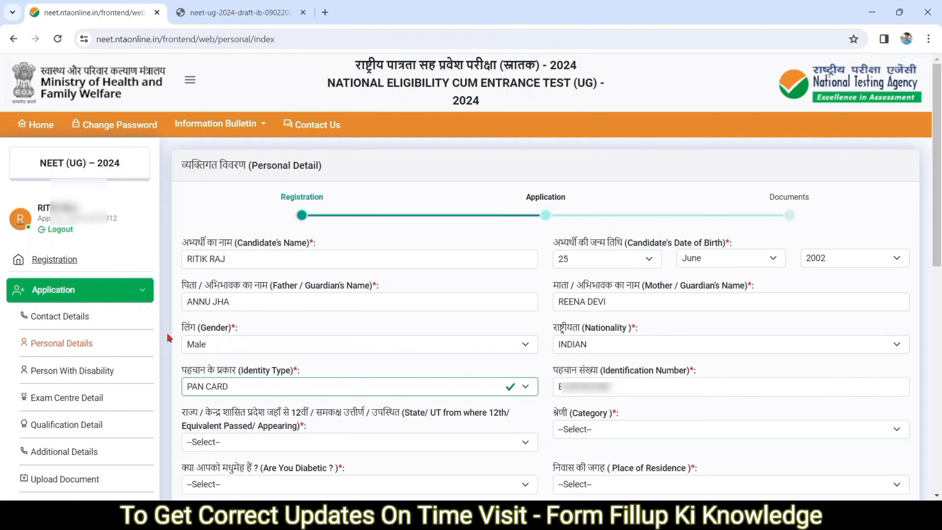
scroll(167, 338, "down", 3)
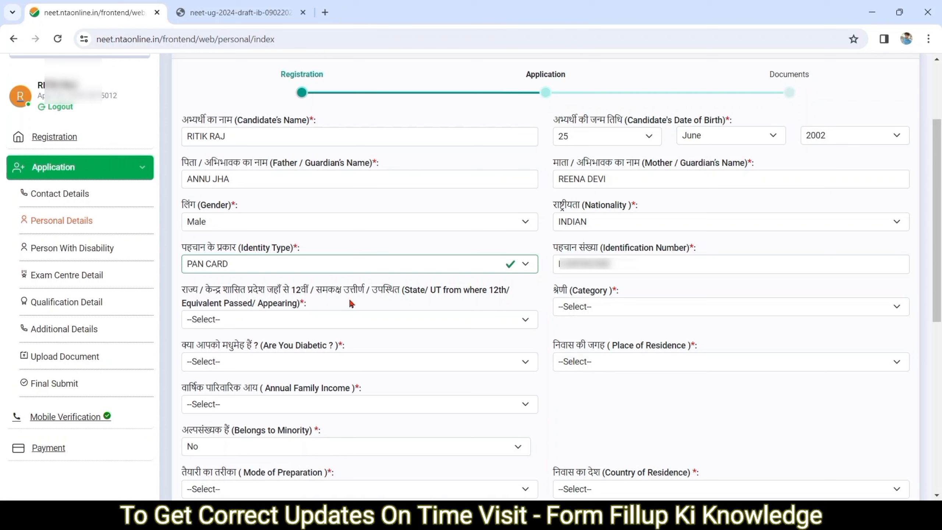
left_click(286, 319)
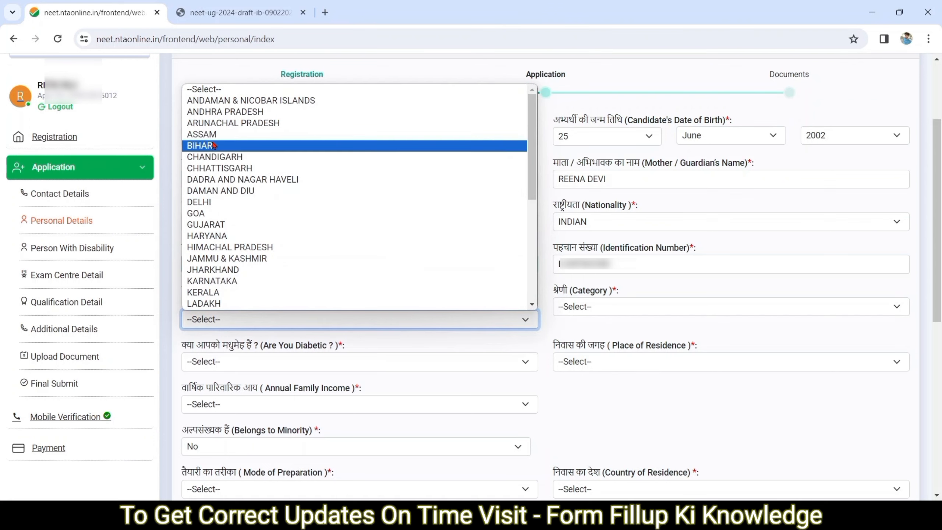
left_click(205, 146)
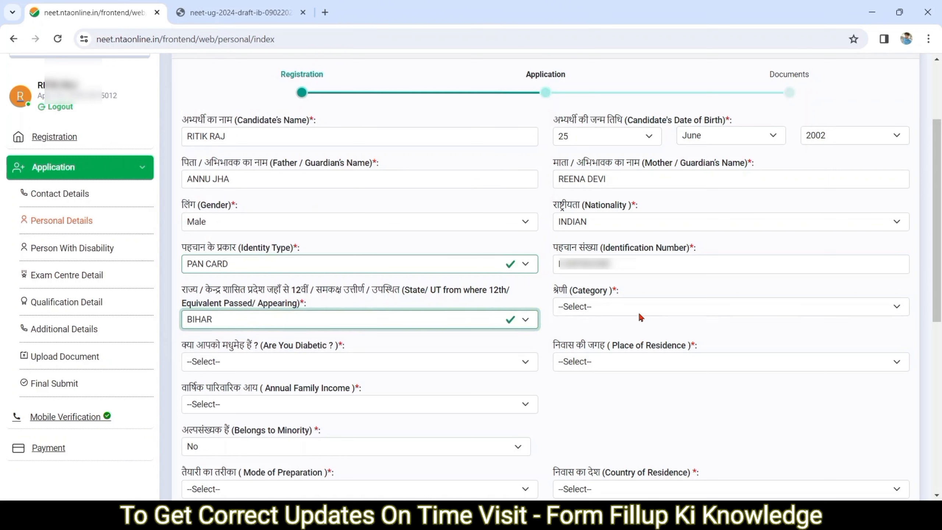
Set the category to General, briefly trying Gen-EWS before switching back
left_click(591, 310)
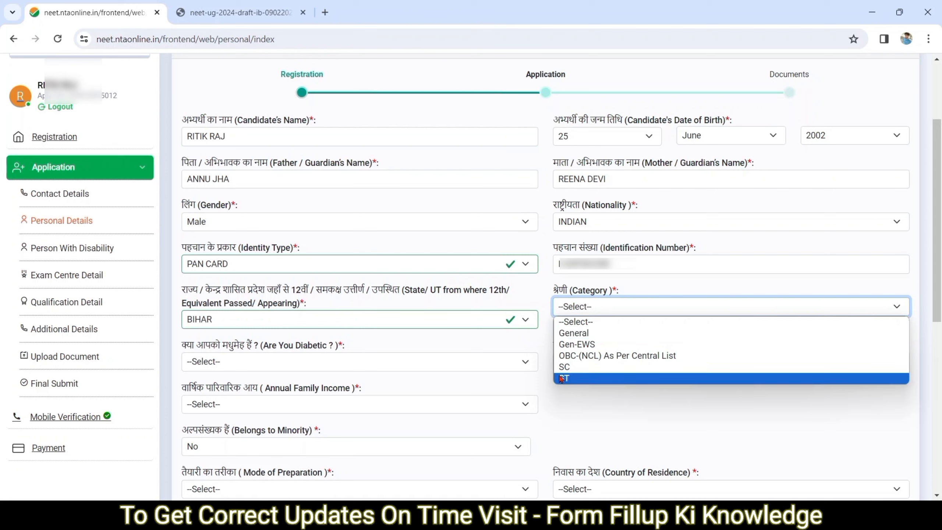
left_click(579, 336)
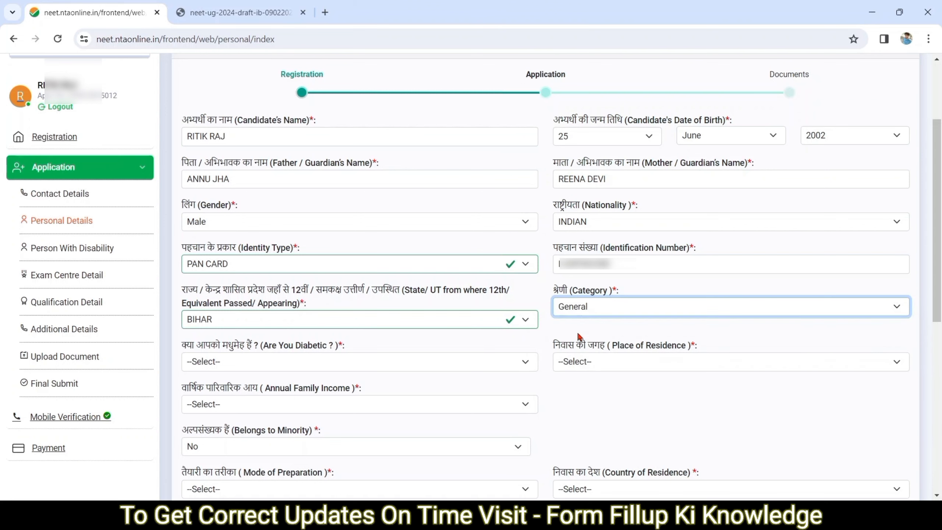
left_click(588, 309)
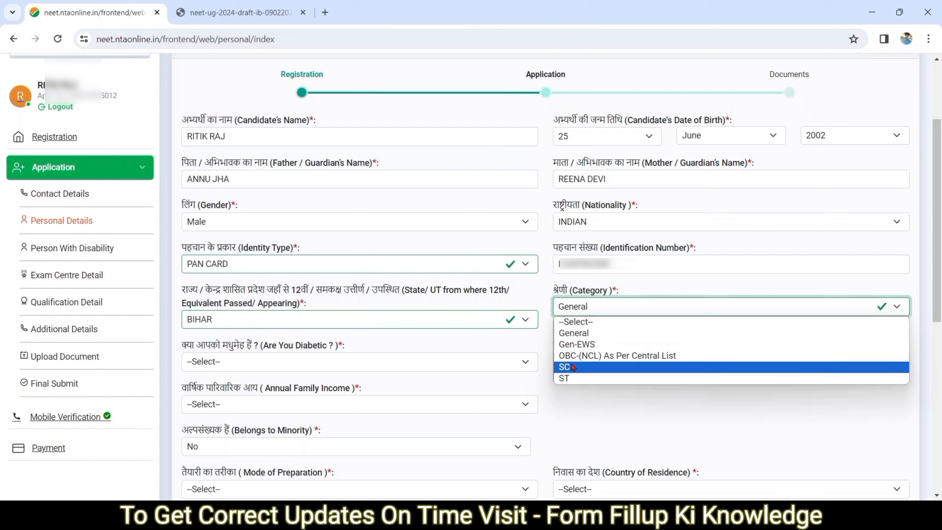
left_click(579, 347)
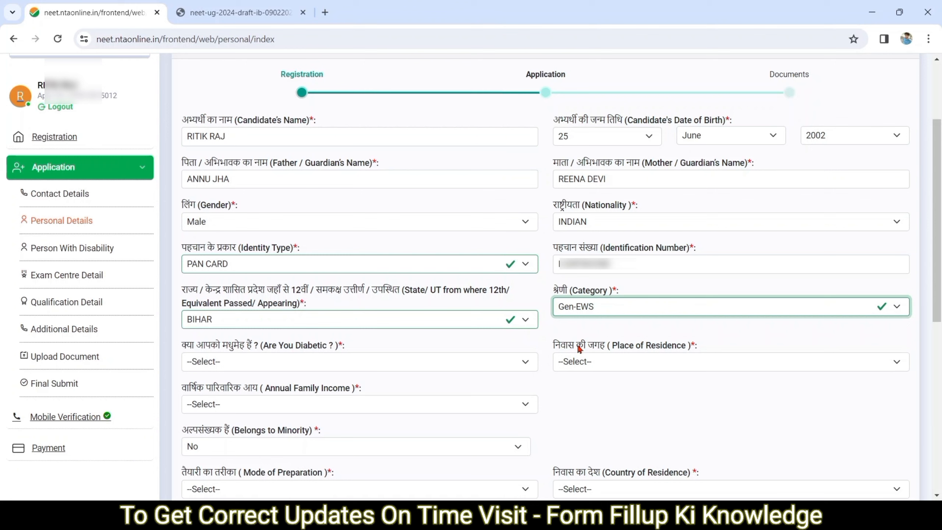
left_click(582, 311)
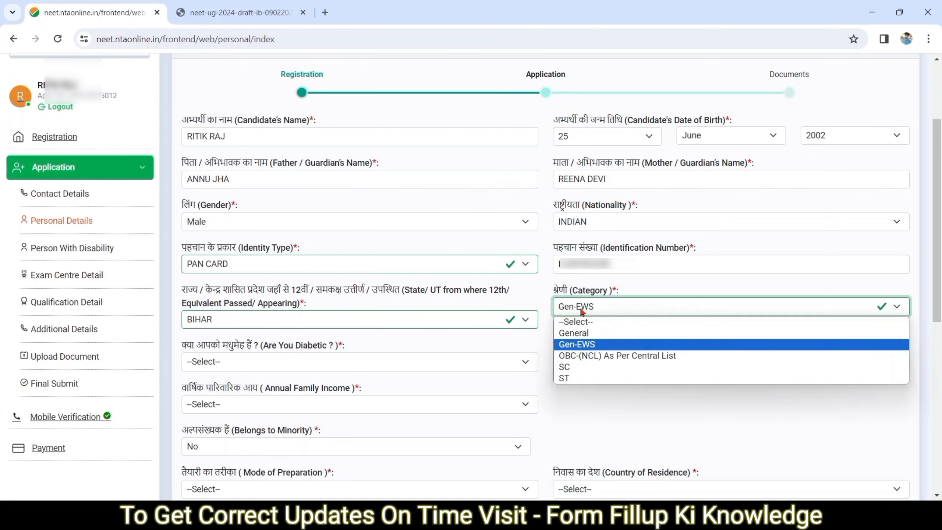
left_click(577, 337)
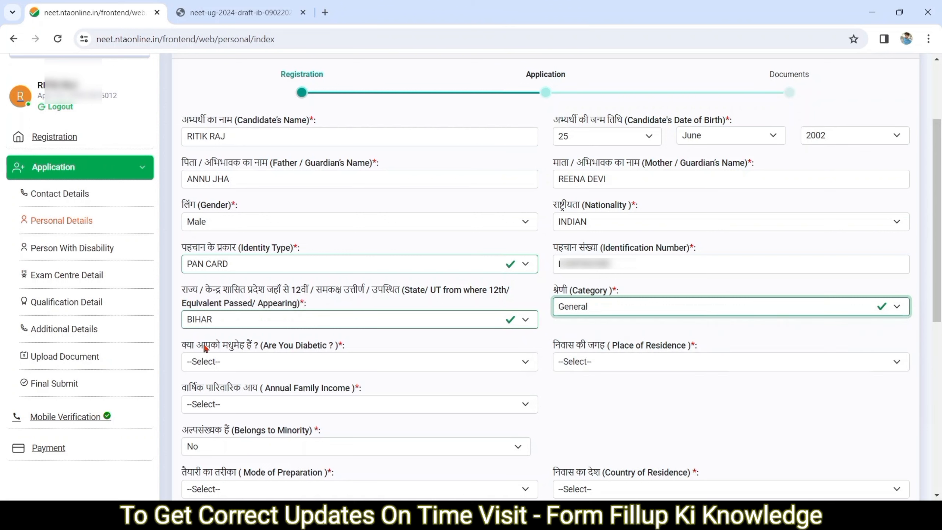
Answer No to the diabetic question and set place of residence to Rural
left_click(303, 365)
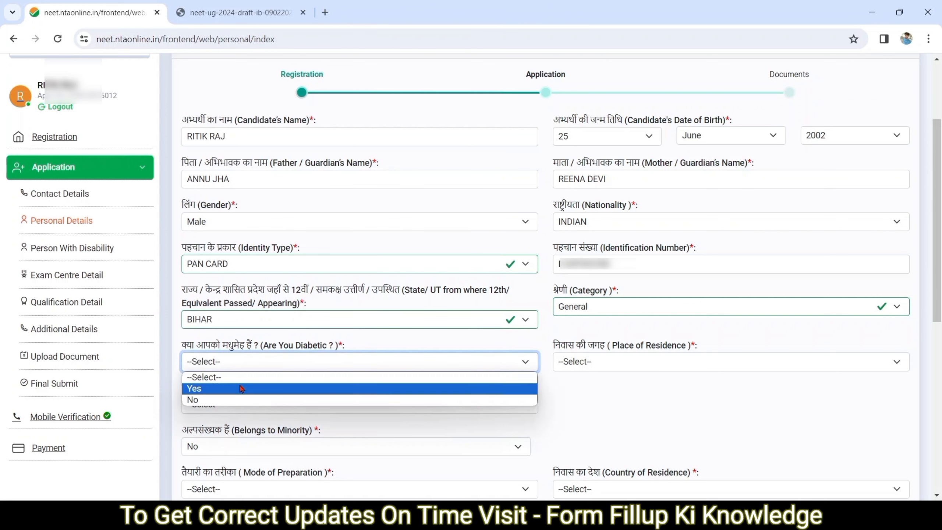
left_click(199, 401)
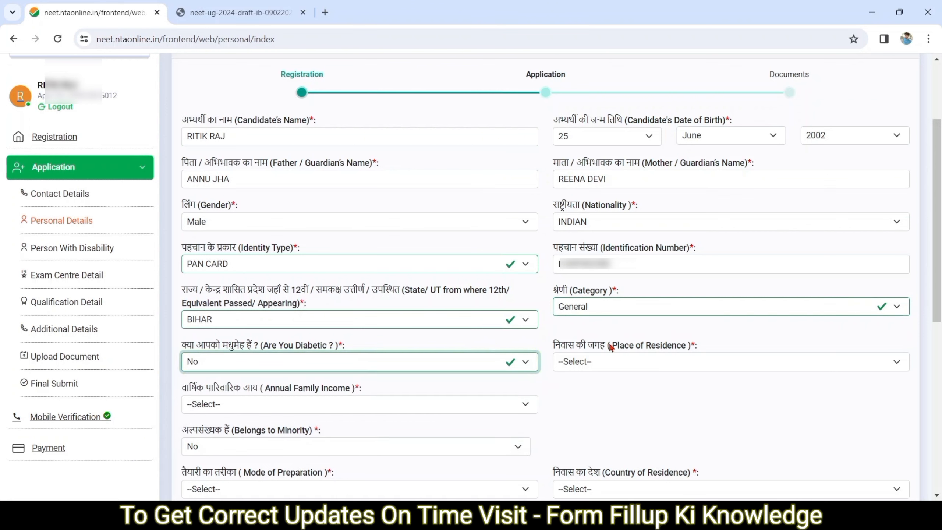
left_click(587, 362)
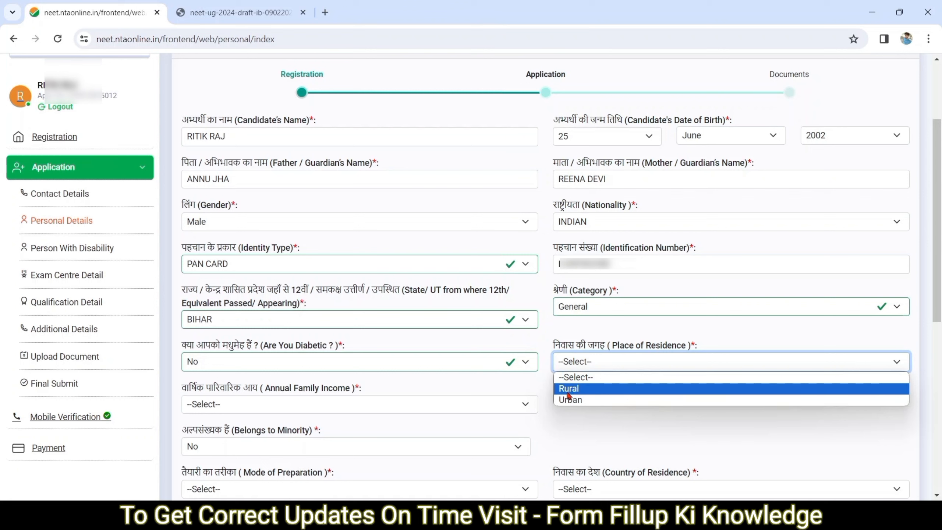
left_click(570, 390)
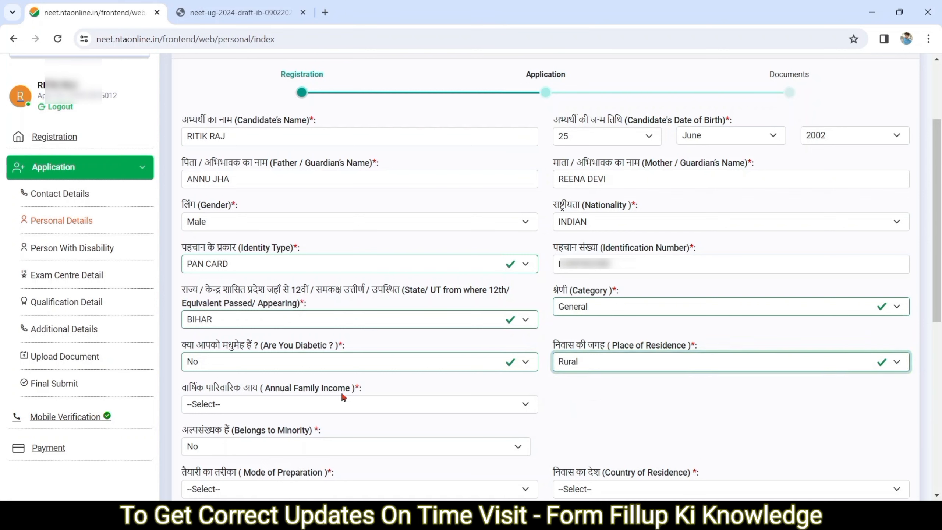
left_click(296, 403)
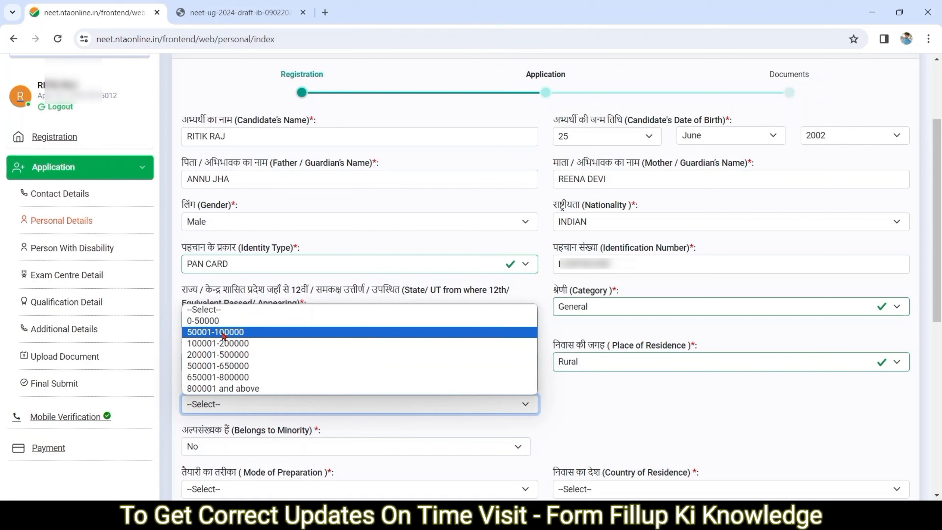
left_click(224, 333)
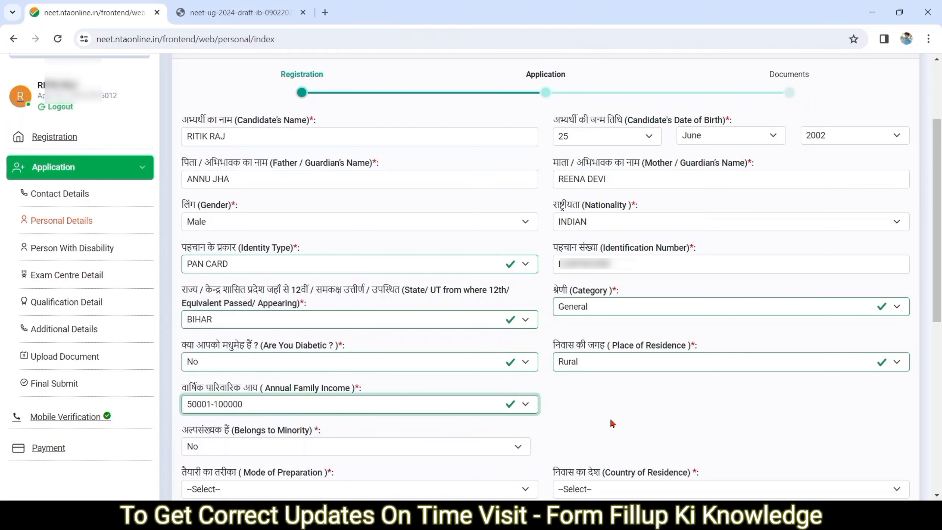
scroll(614, 422, "down", 5)
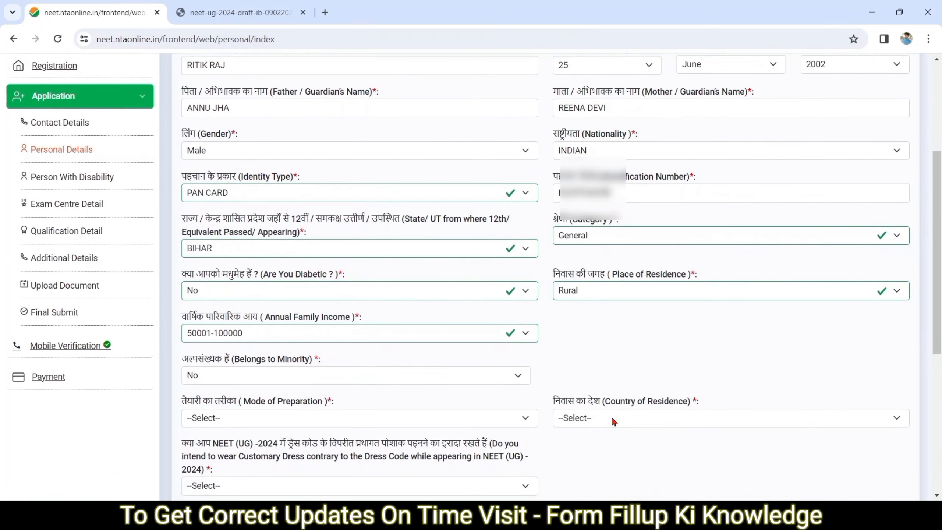
scroll(614, 422, "down", 1)
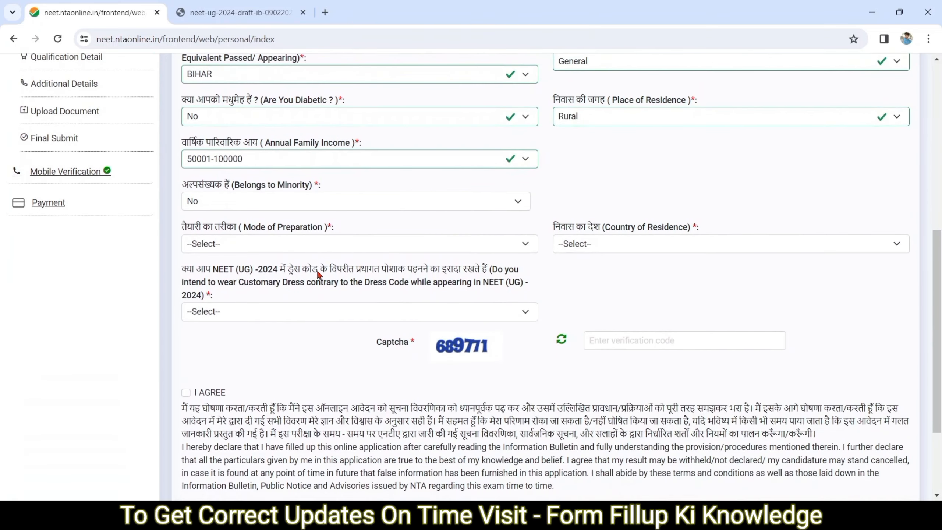
Answer No to the minority question and set mode of preparation to Self-Study
left_click(222, 201)
left_click(208, 241)
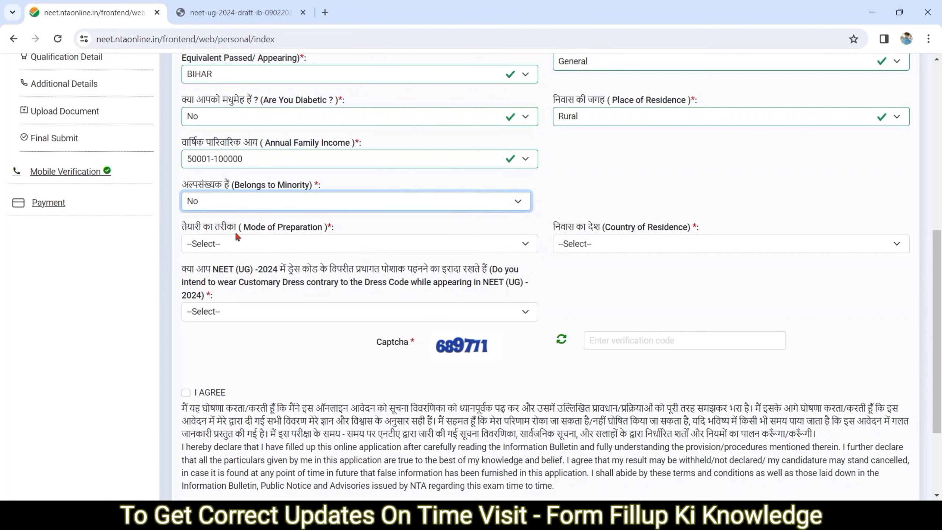
left_click(246, 247)
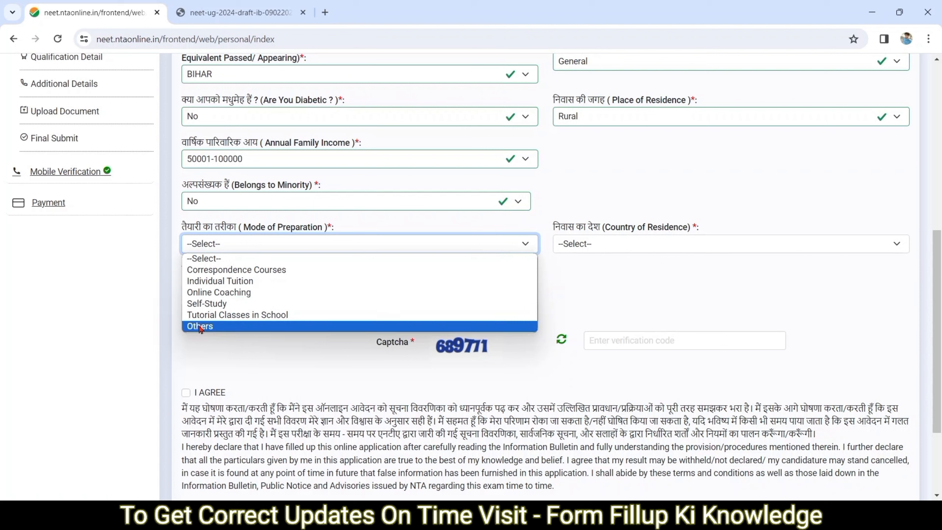
left_click(214, 306)
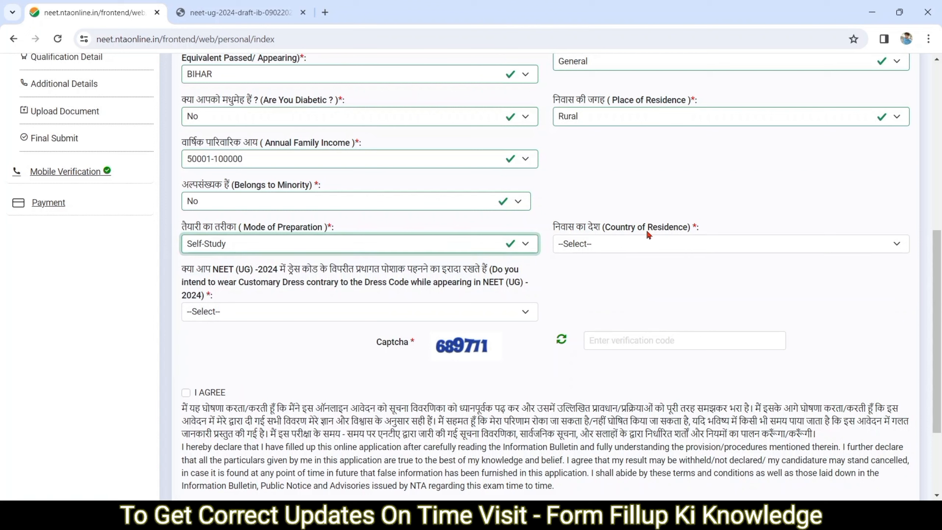
Set country of residence to INDIA and answer No to wearing customary dress
left_click(605, 247)
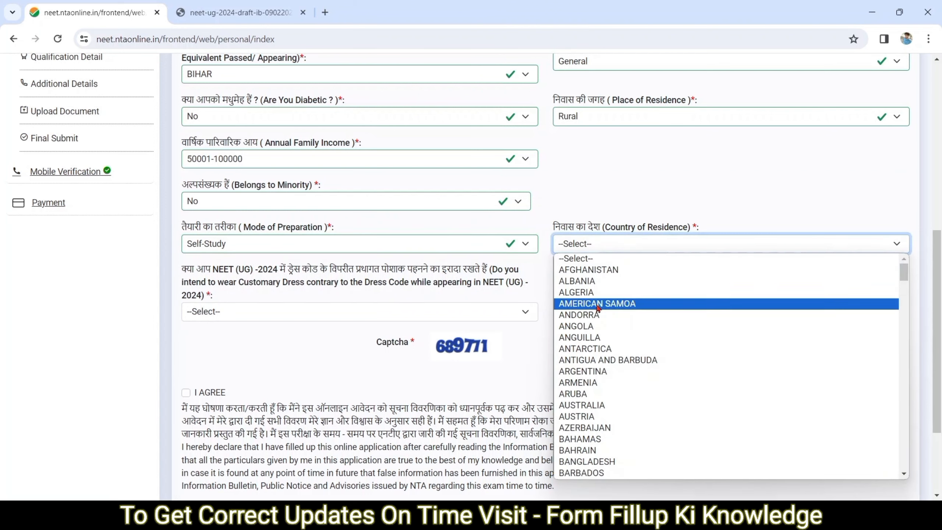
key("Down")
key("Down")
key("Down")
key("Down")
key("Down")
key("Down")
key("Down")
key("Down")
key("Down")
key("Down")
key("Down")
key("Down")
key("Down")
key("Down")
key("Down")
key("Down")
key("Down")
key("Down")
key("Down")
key("Down")
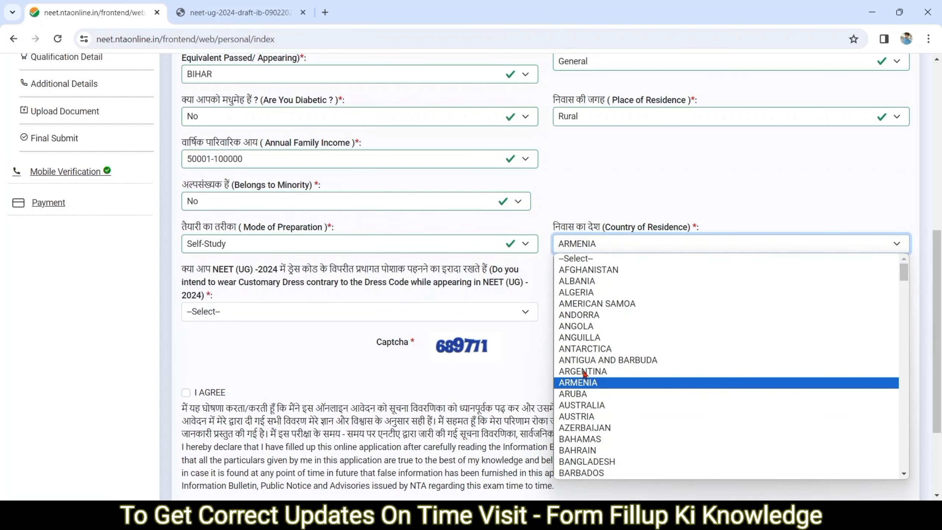
key("Down")
key("Down")
key("Down")
key("Down")
key("Down")
key("Down")
key("Down")
key("Down")
key("Down")
key("Down")
key("Down")
key("Down")
key("Down")
key("Down")
key("Down")
key("Down")
key("Down")
key("Down")
key("Down")
key("Down")
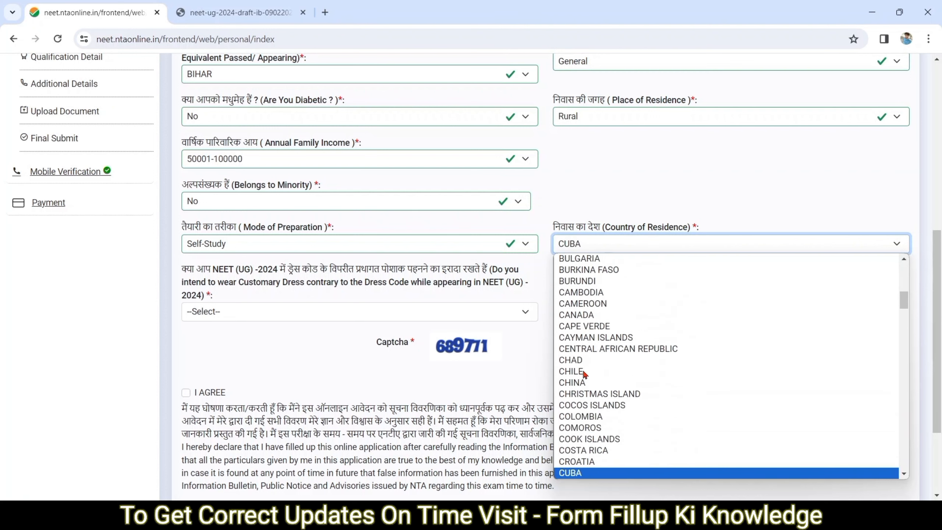
key("Down")
key("Down")
key("Down")
key("Down")
key("Down")
key("Down")
key("Down")
key("Down")
key("Down")
key("Down")
key("Down")
key("Down")
key("Down")
key("Down")
key("Down")
key("Down")
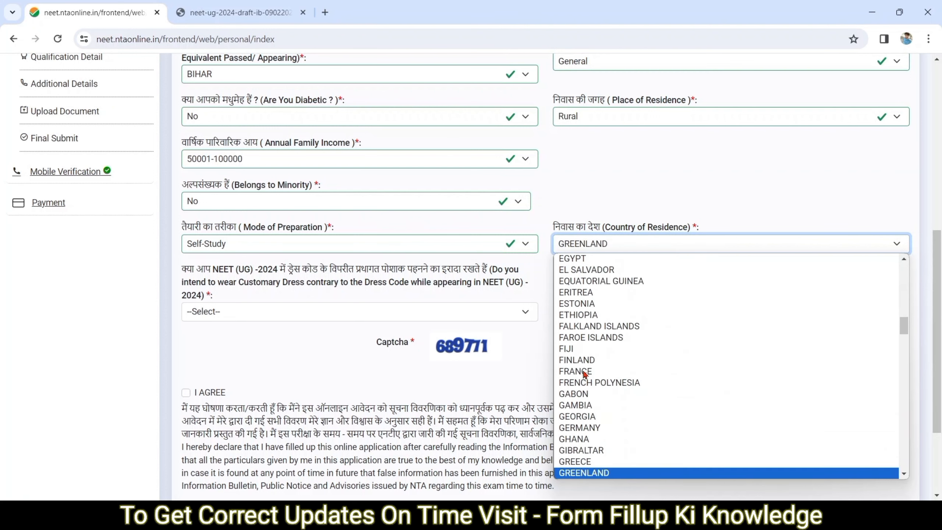
key("Return")
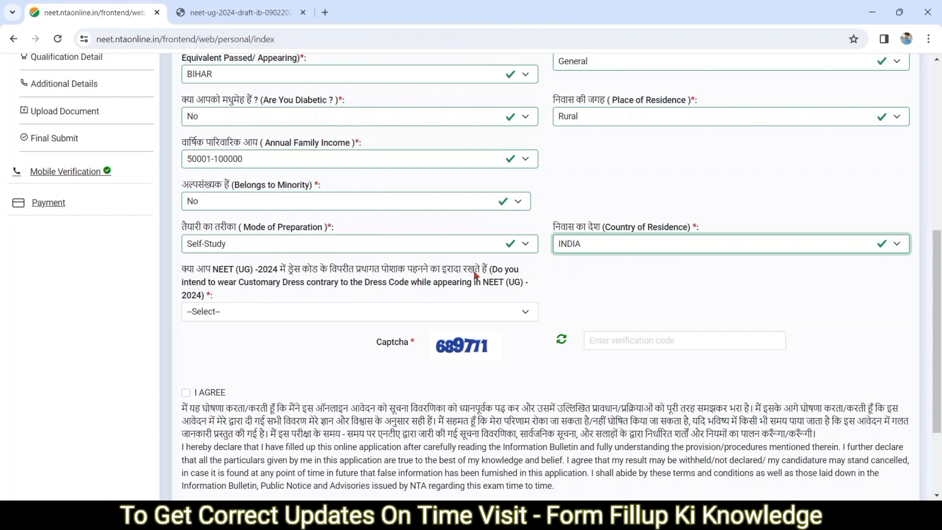
left_click(243, 313)
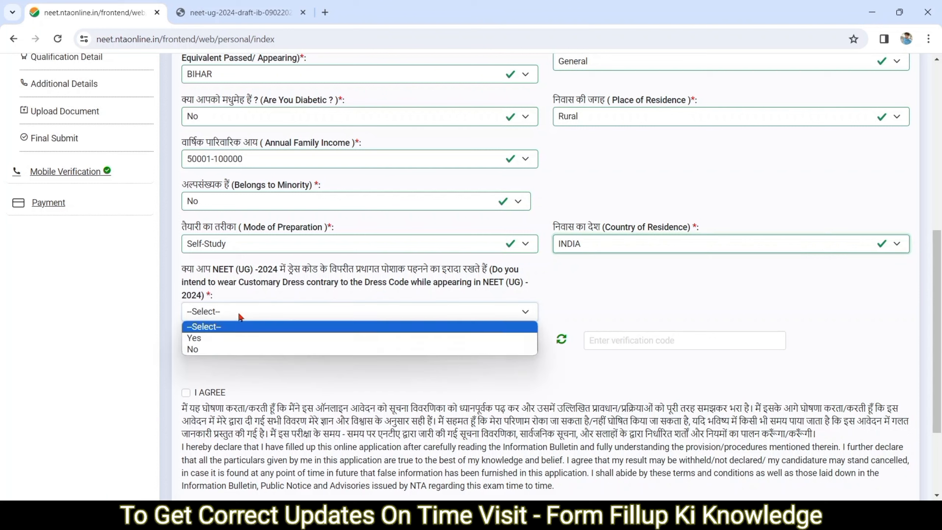
left_click(195, 349)
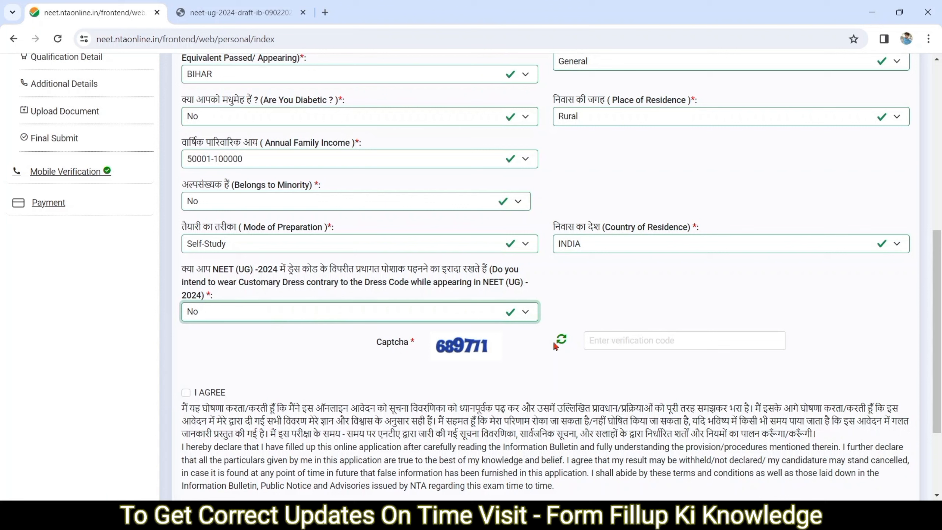
Enter the captcha code, accept the declaration and save the Personal Details
left_click(606, 341)
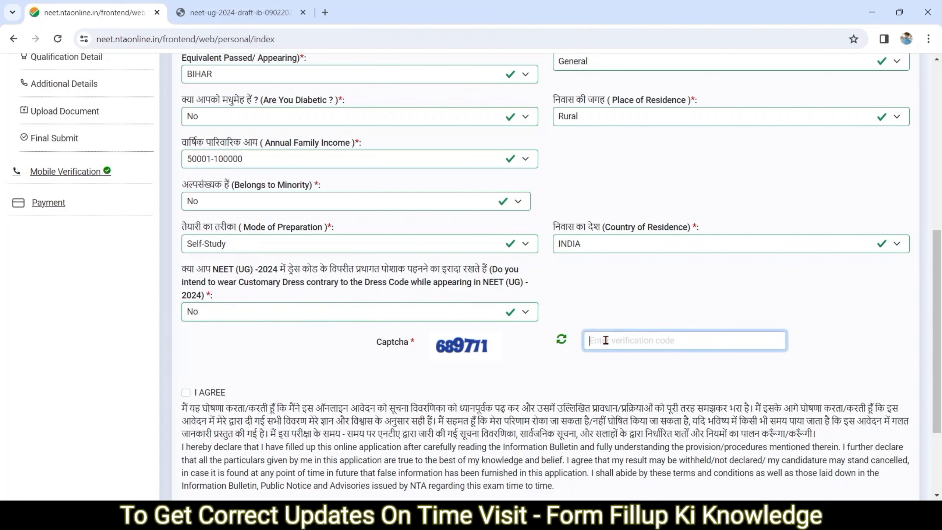
type("689771")
scroll(605, 341, "down", 3)
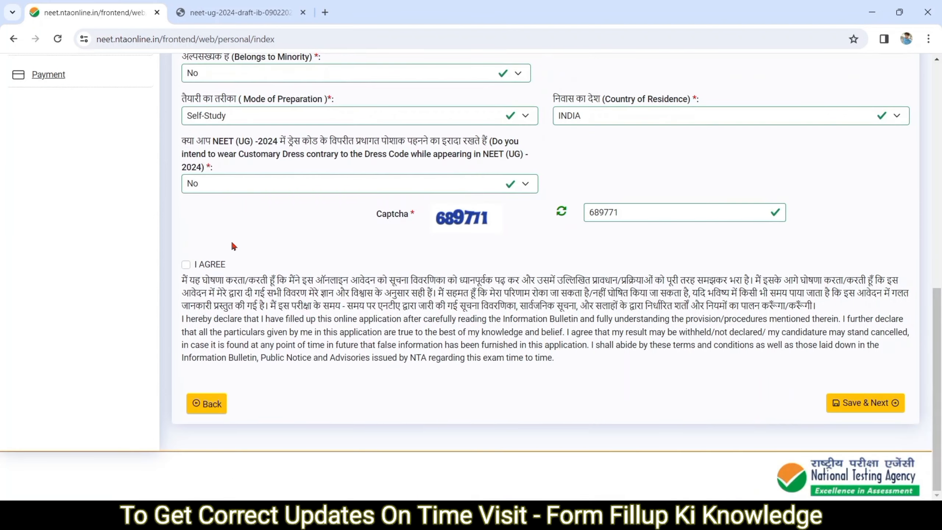
left_click(186, 266)
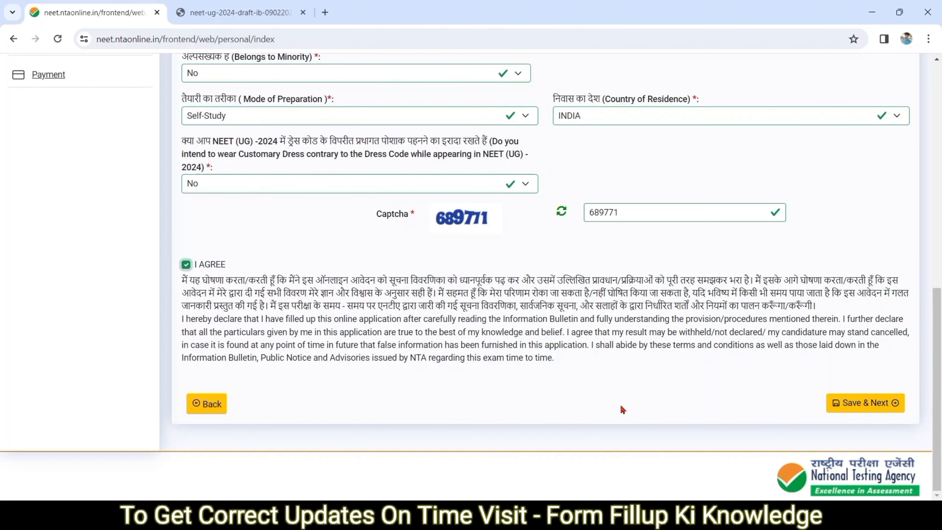
left_click(852, 404)
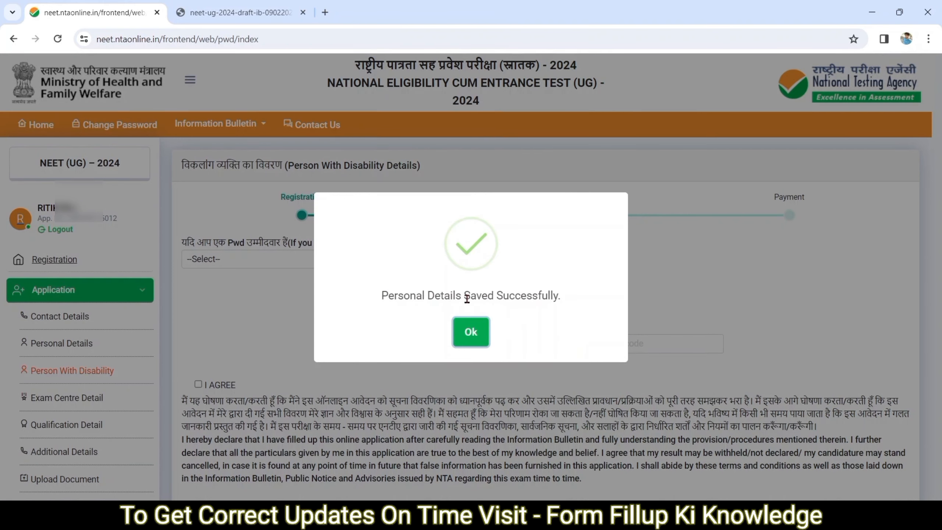
Dismiss the saved message and set Pwd Candidate to No after briefly viewing the disability fields
left_click(470, 332)
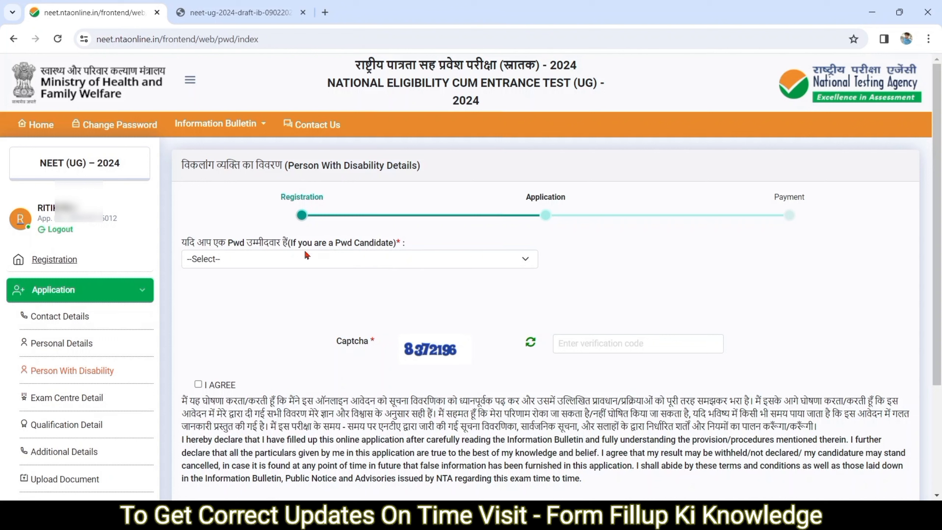
left_click(273, 259)
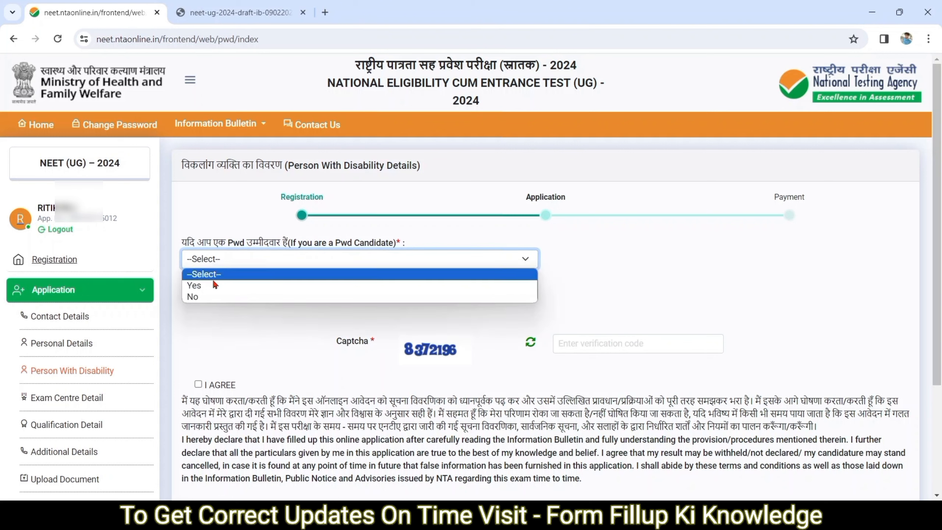
left_click(192, 297)
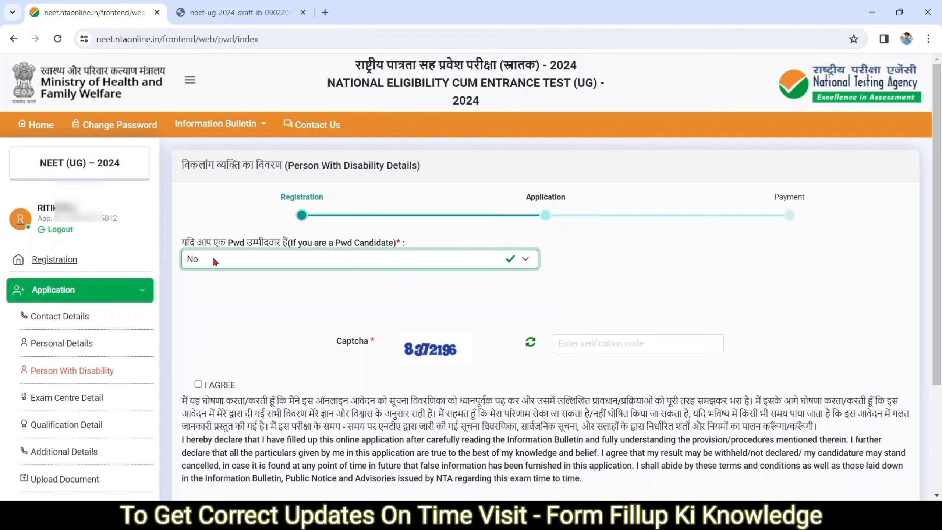
left_click(215, 260)
left_click(196, 284)
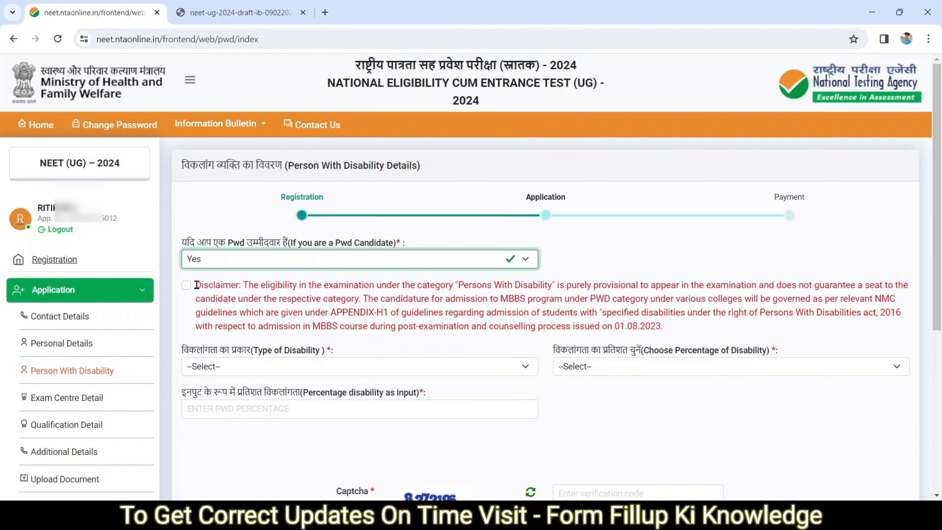
left_click(242, 369)
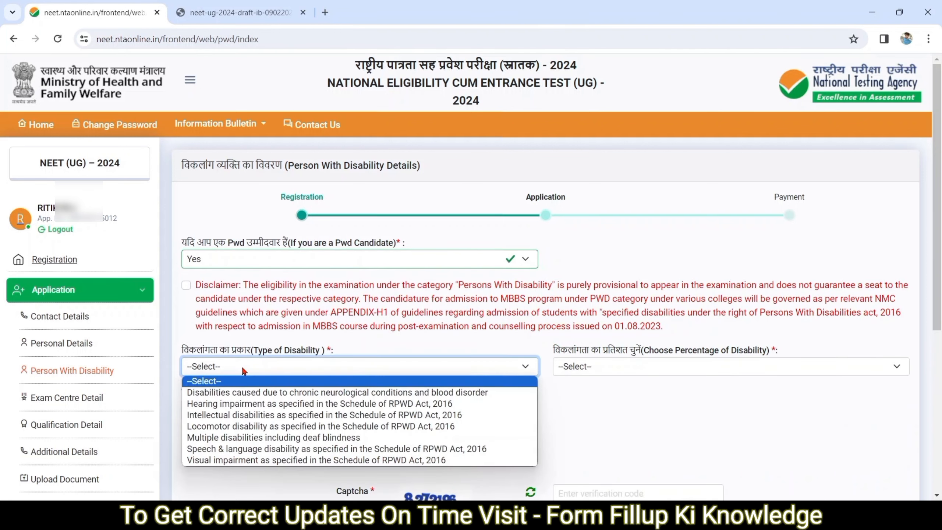
left_click(590, 371)
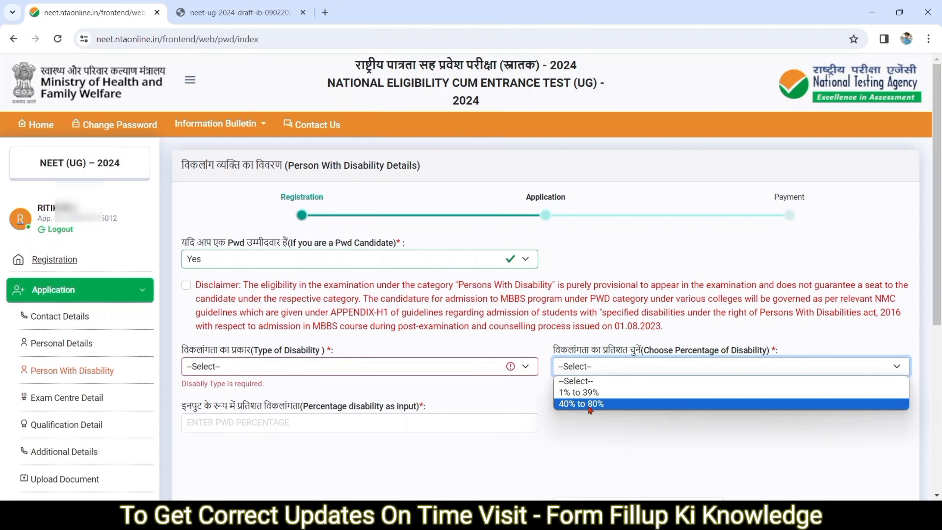
left_click(572, 417)
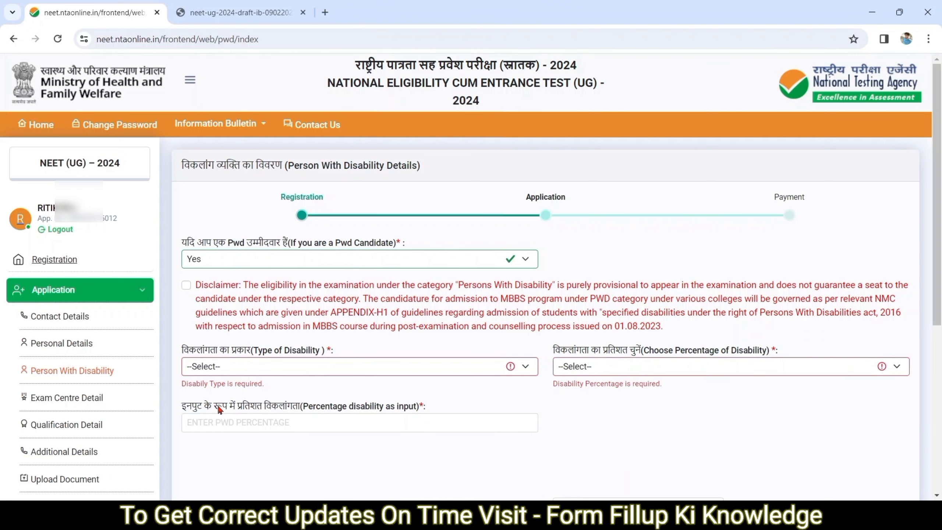
left_click(271, 416)
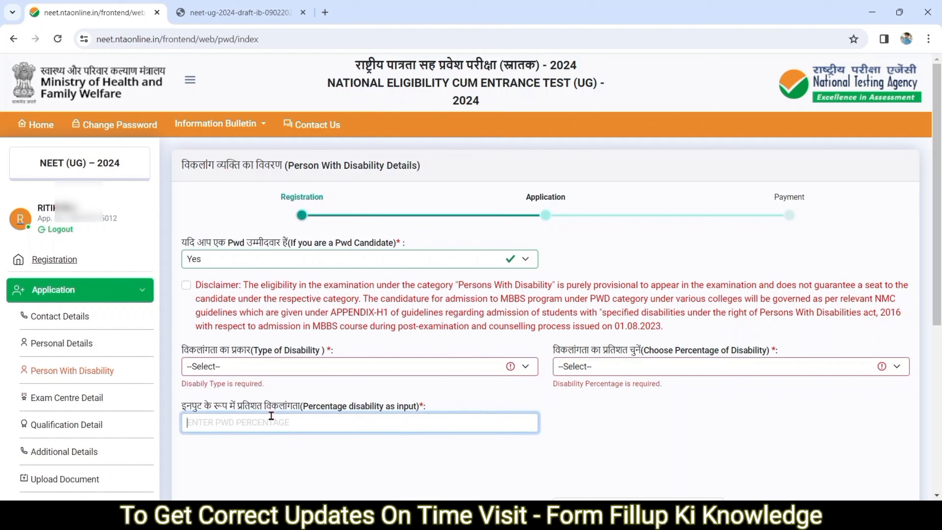
left_click(338, 264)
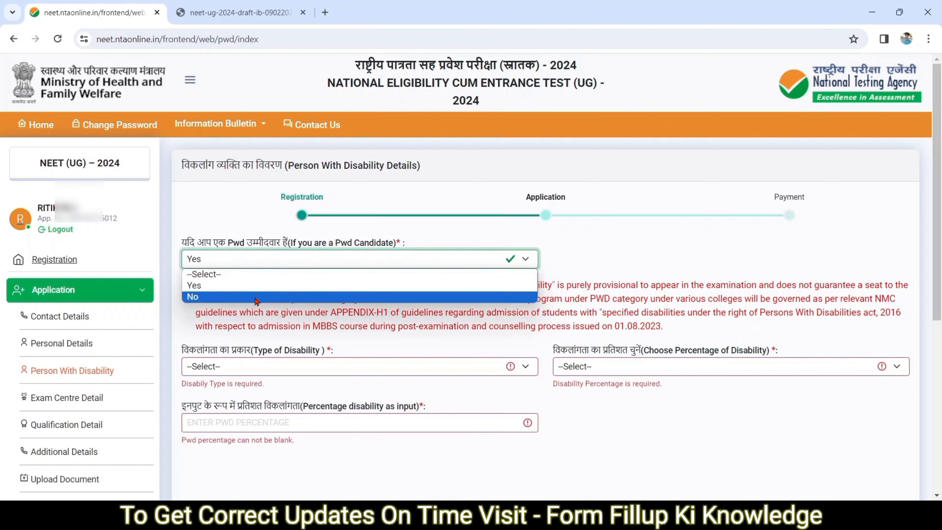
left_click(255, 299)
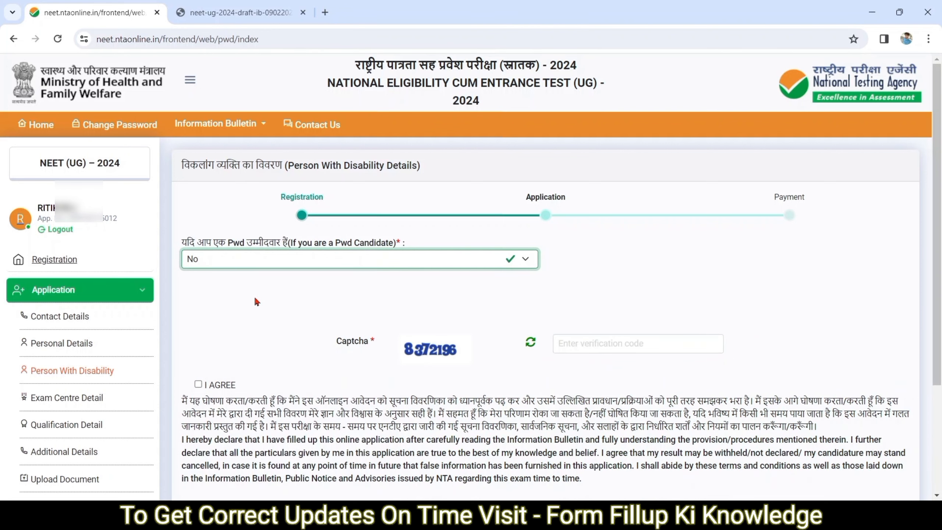
Enter the captcha code and save the PwD details
left_click(620, 345)
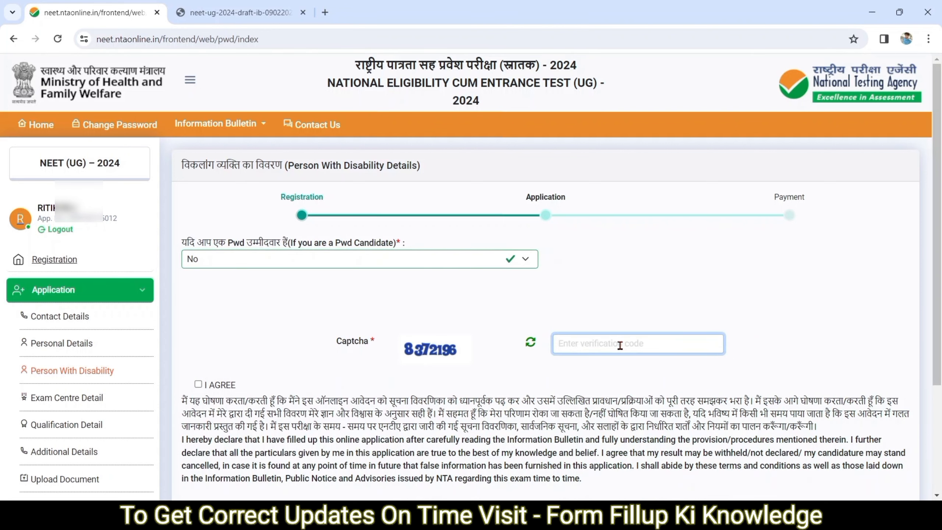
type("8372196")
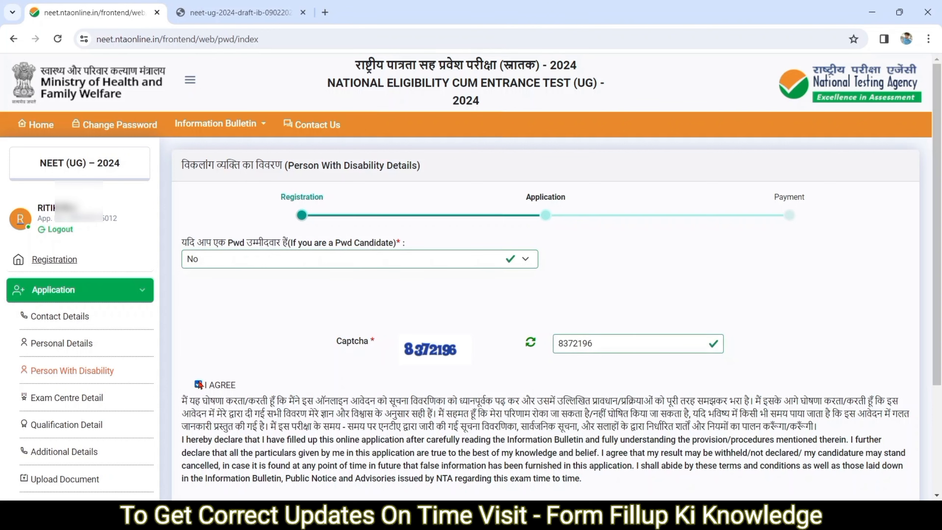
scroll(340, 376, "down", 3)
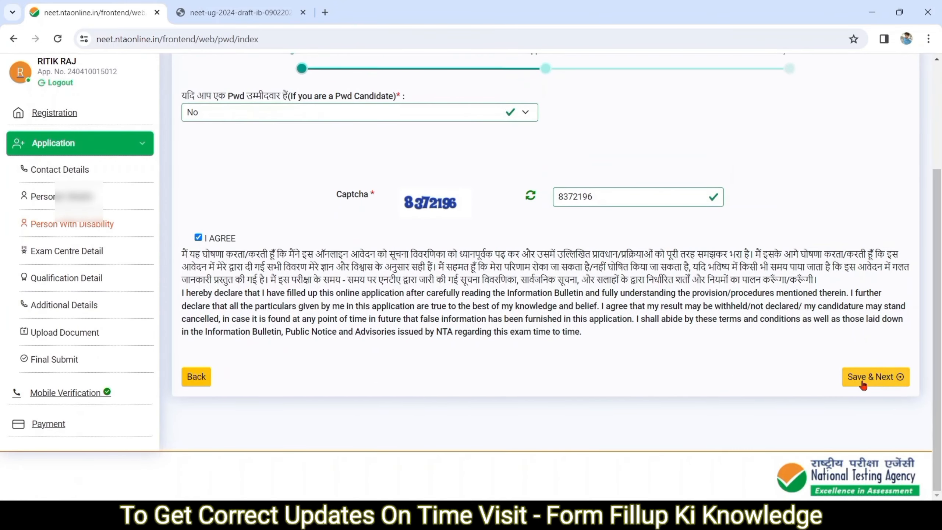
left_click(863, 382)
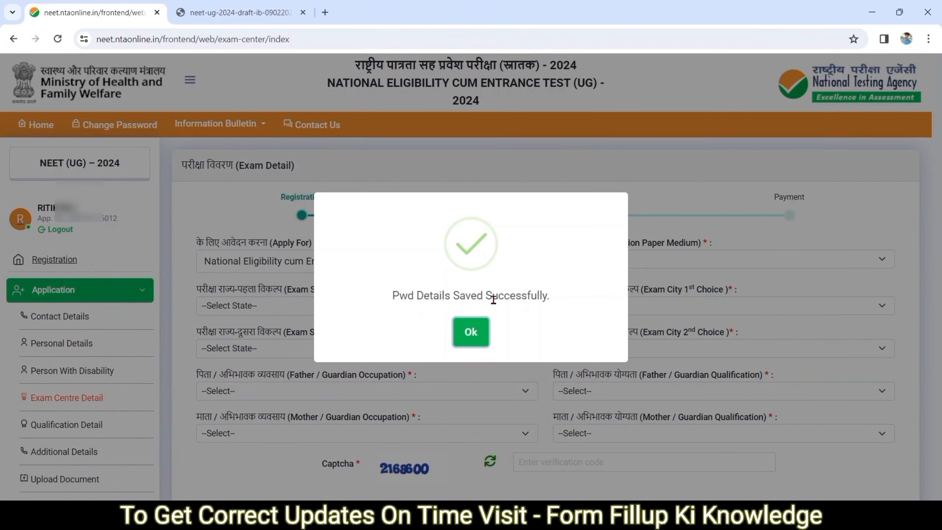
Apply for National Eligibility cum Entrance Test with Hindi as the question paper medium
left_click(469, 333)
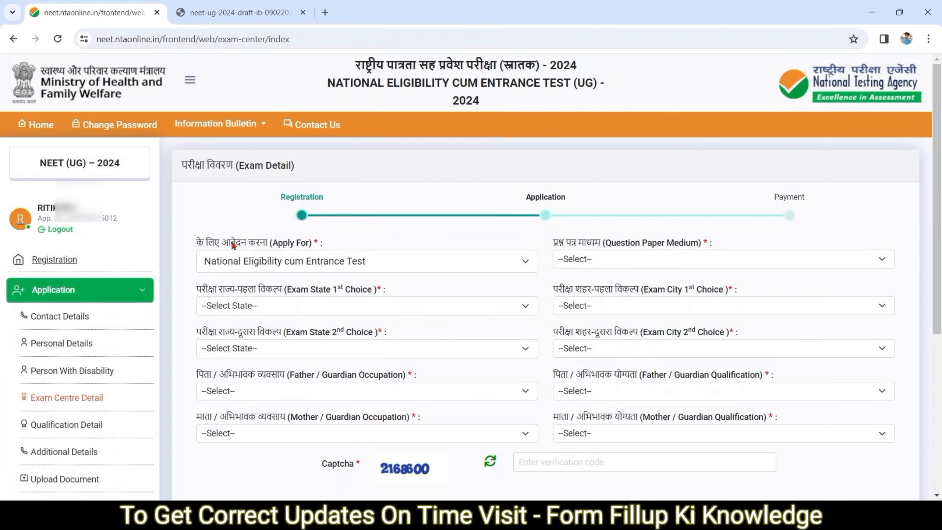
left_click(228, 264)
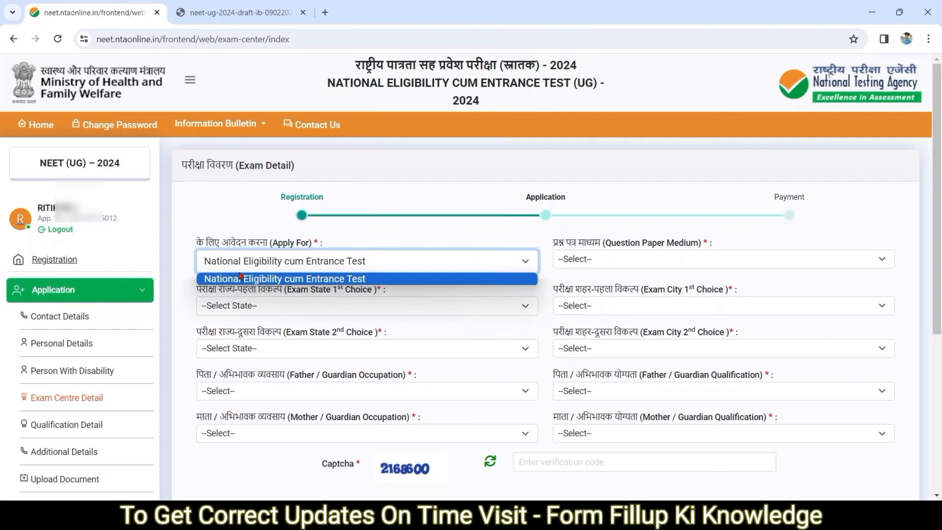
left_click(263, 279)
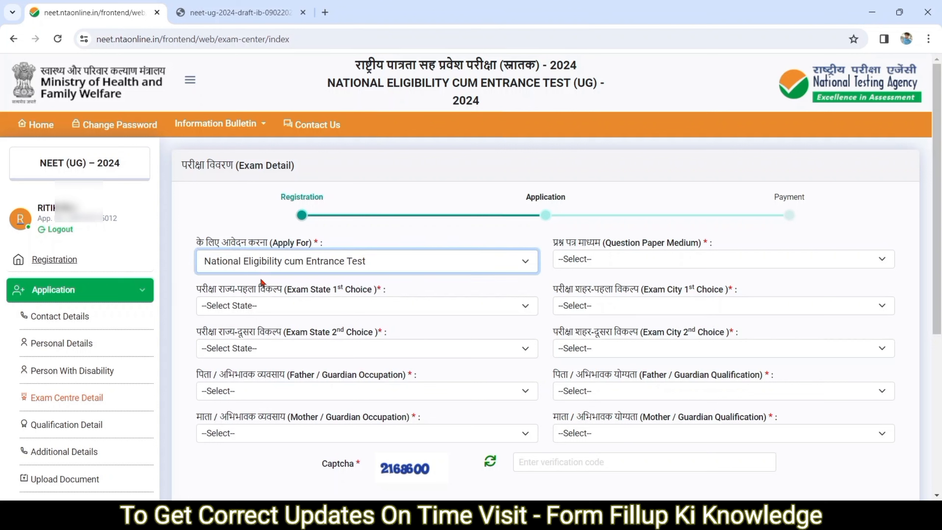
left_click(632, 256)
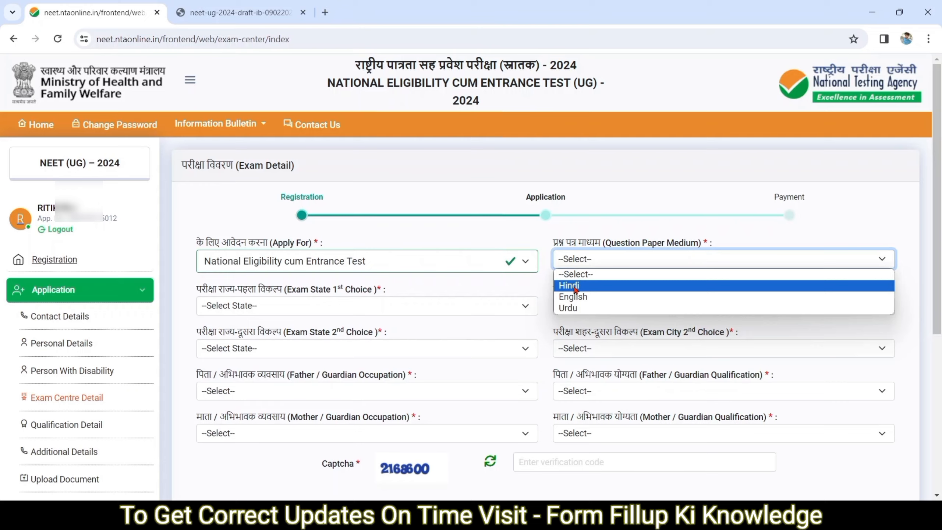
left_click(574, 287)
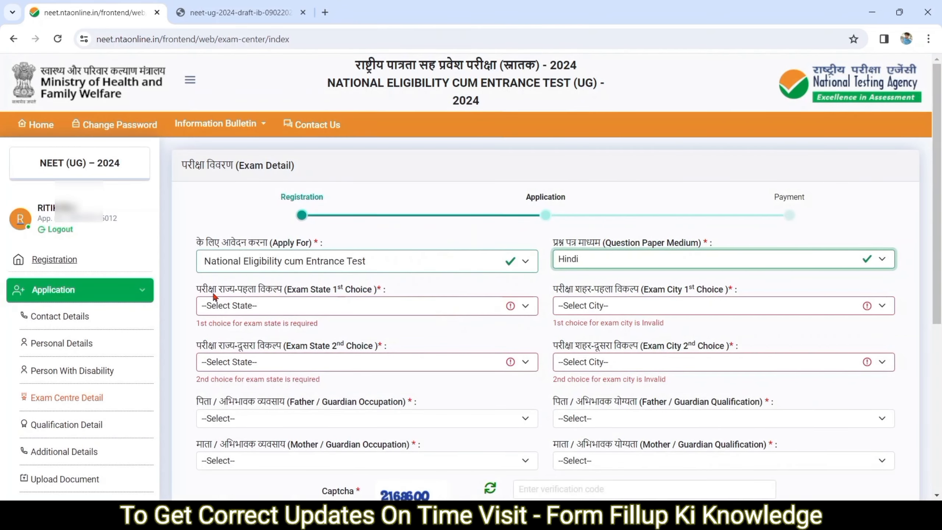
Set the first-choice exam state to BIHAR and exam city to Motihari
left_click(269, 311)
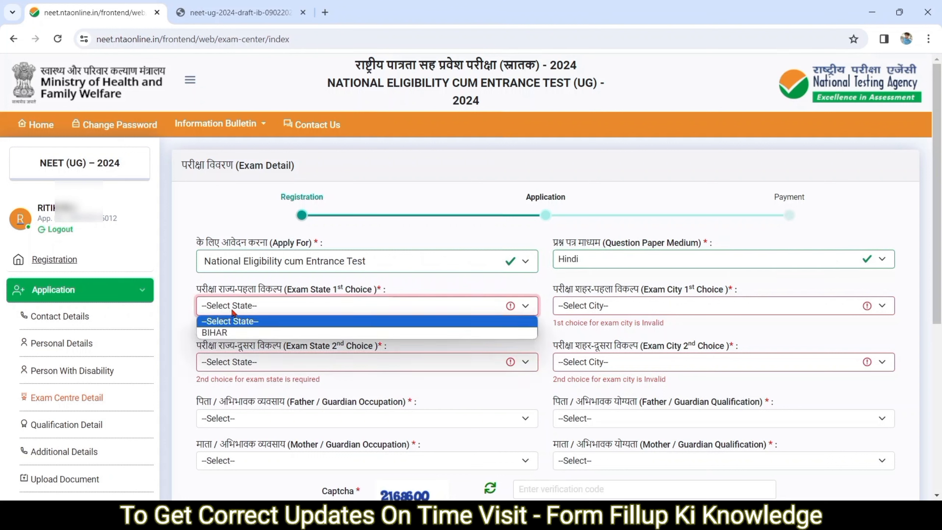
left_click(216, 333)
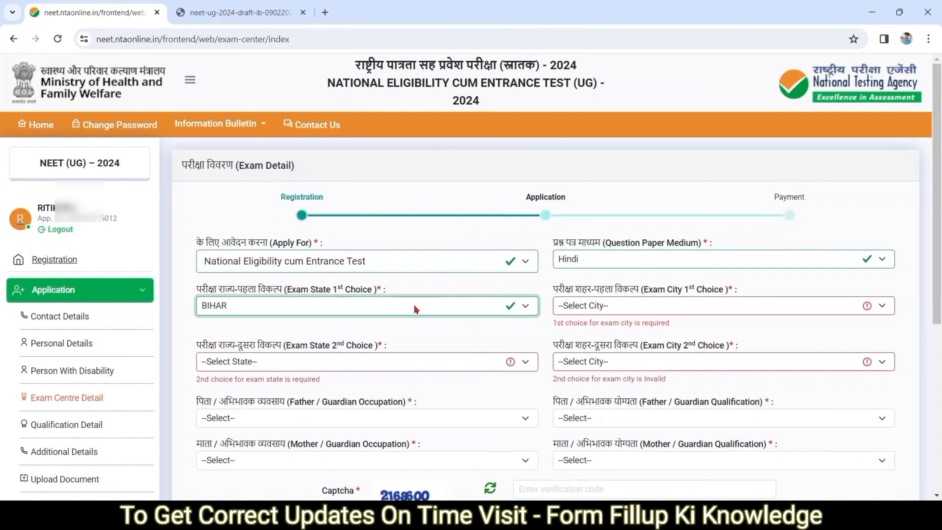
left_click(576, 306)
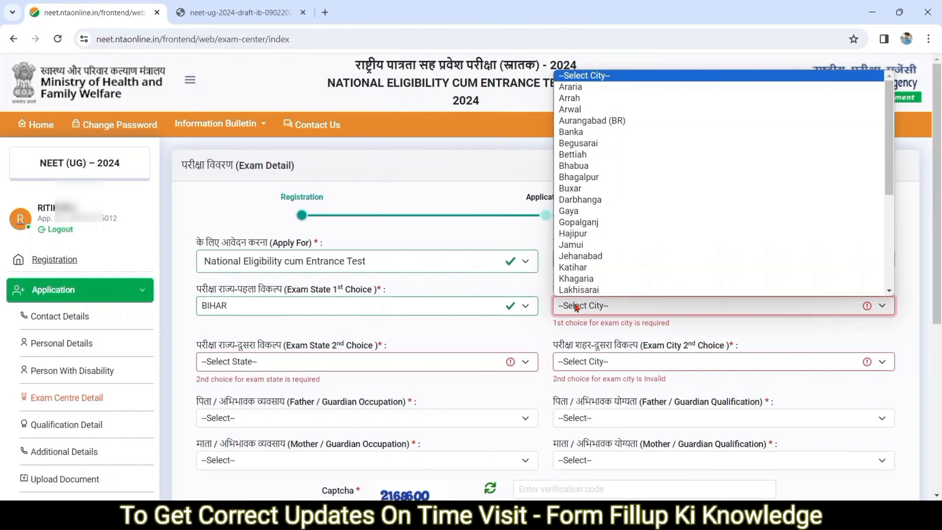
key("Down")
key("Down")
key("Down")
key("Down")
key("Down")
key("Down")
key("Down")
key("Down")
key("Down")
key("Down")
key("Down")
key("Down")
key("Down")
key("Down")
key("Down")
key("Down")
key("Down")
key("Down")
key("Down")
key("Down")
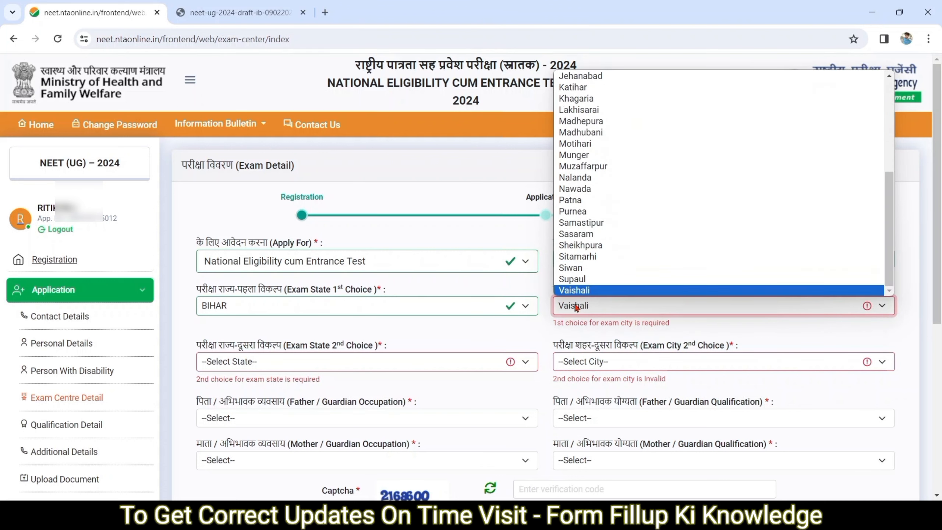
key("Up")
key("Up")
key("Up")
key("Up")
key("Up")
key("Up")
key("Up")
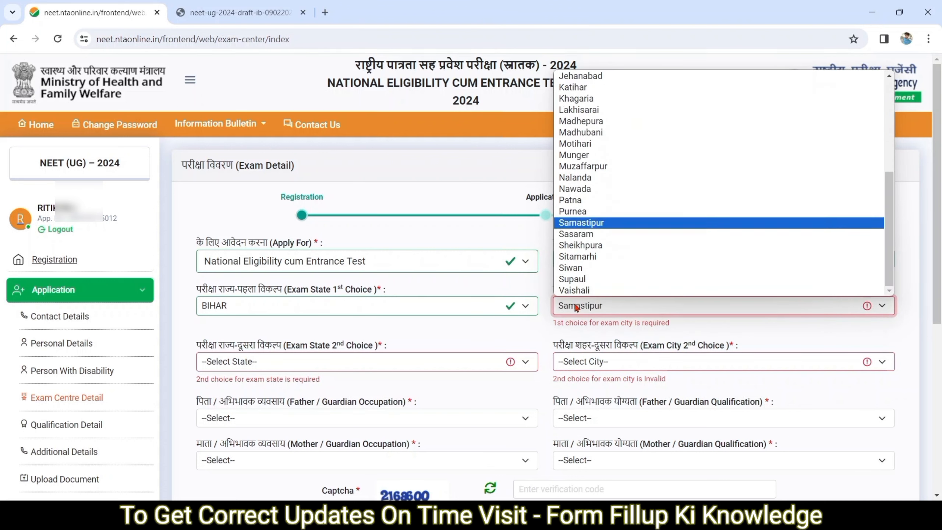
key("Up")
key("Up")
key("Up")
key("Up")
key("Up")
key("Up")
key("Up")
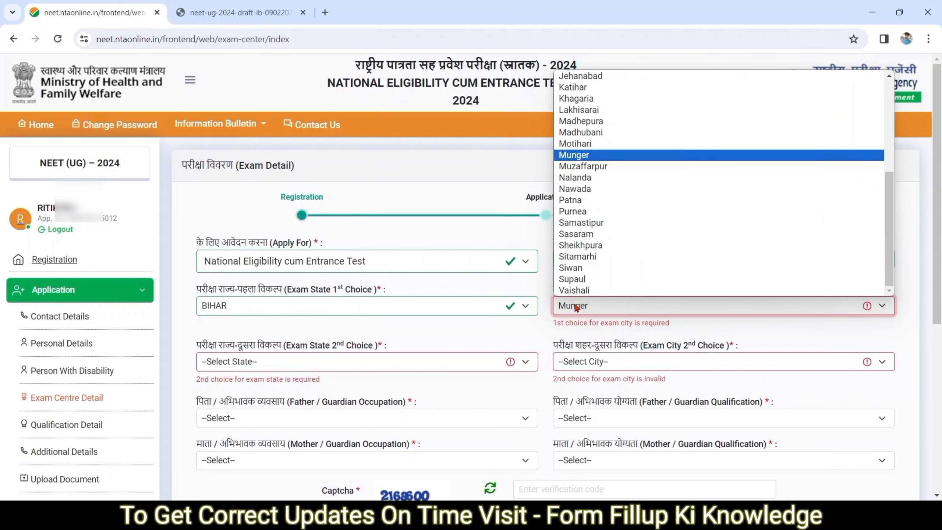
key("Down")
key("Return")
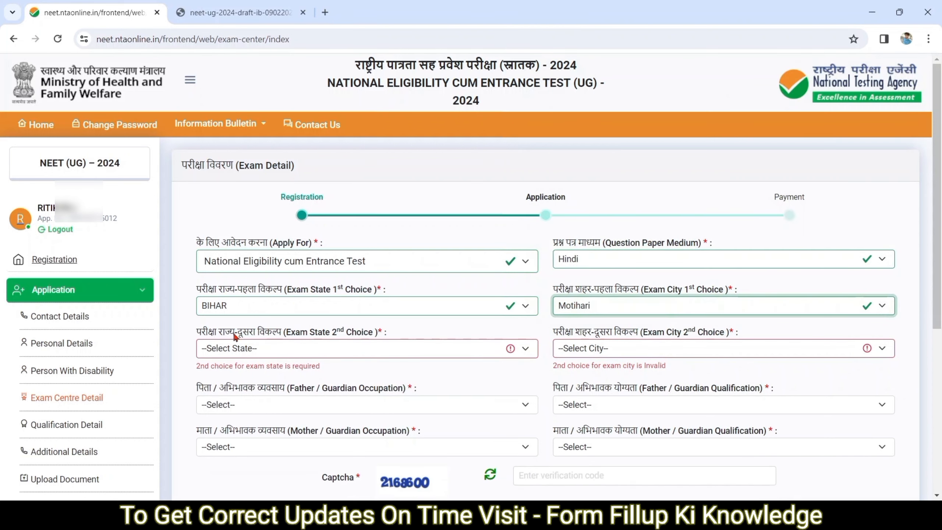
Set the second-choice exam state to BIHAR and city to Bettiah by typing 'bet'
left_click(299, 353)
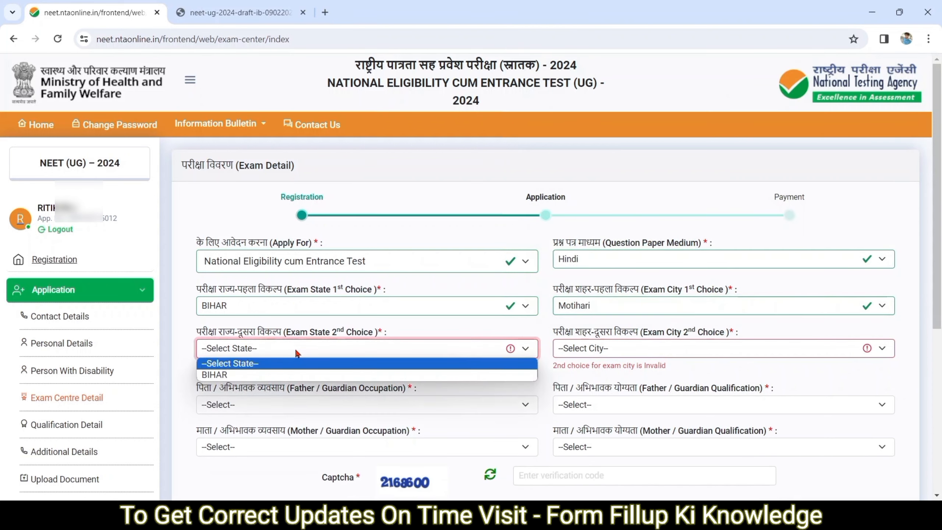
left_click(255, 375)
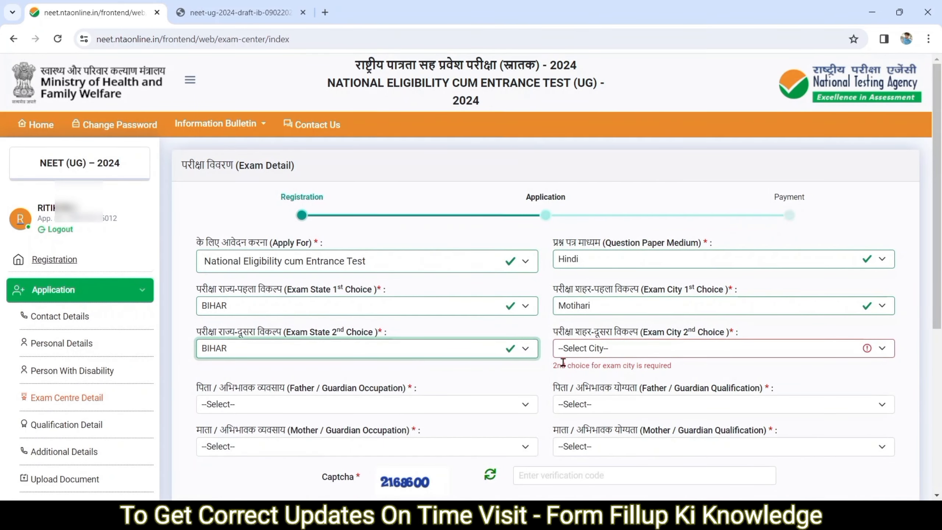
left_click(580, 355)
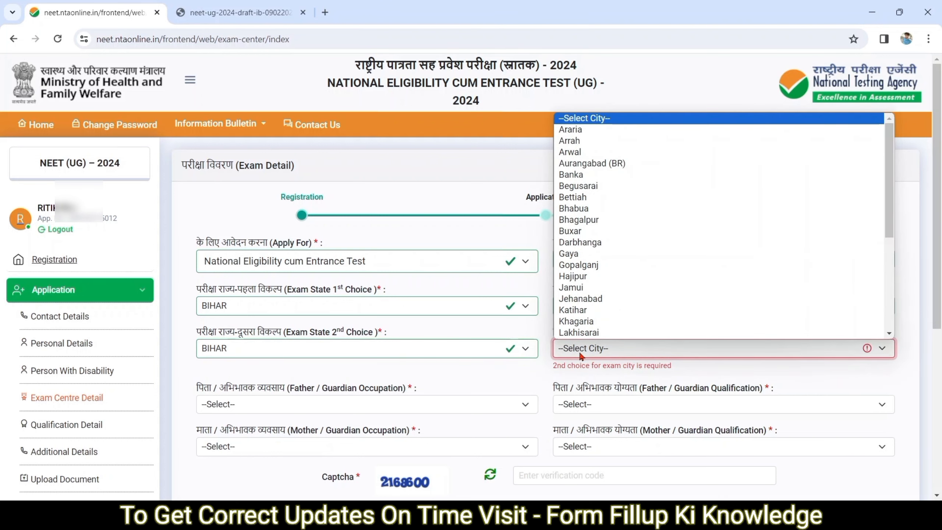
type("bet")
key("Return")
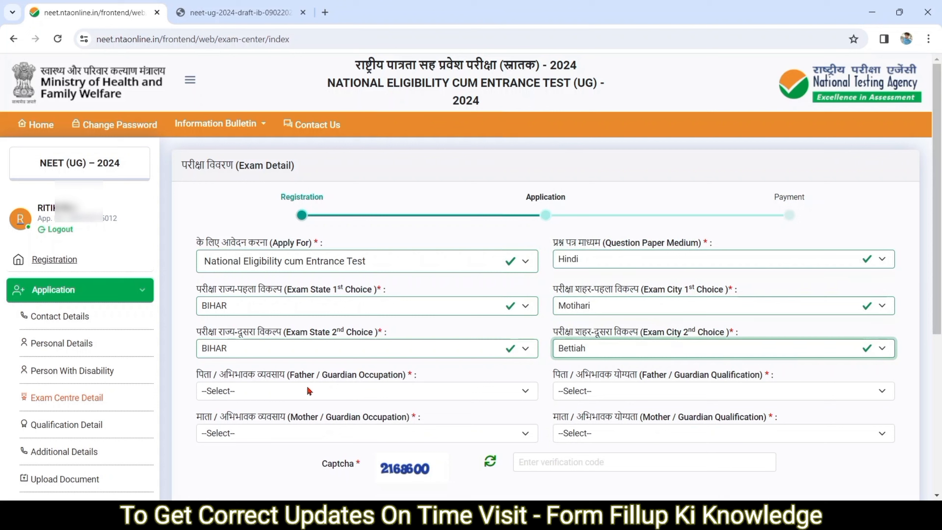
left_click(290, 392)
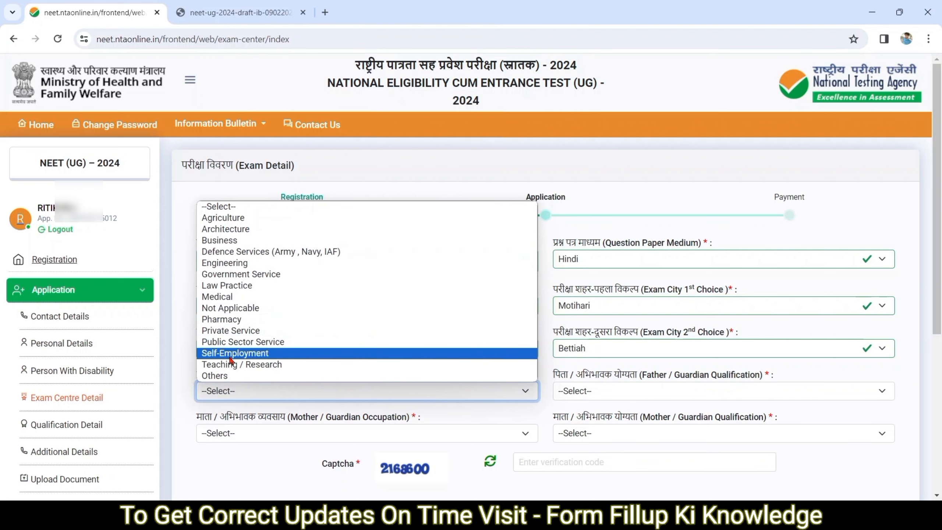
Set father's occupation to Agriculture and father's qualification to Matriculate
key("Down")
key("Down")
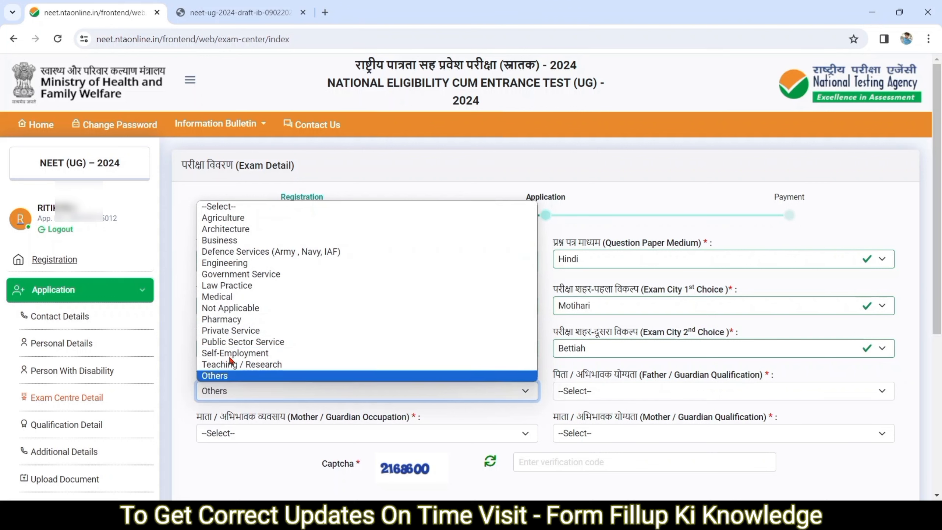
key("Return")
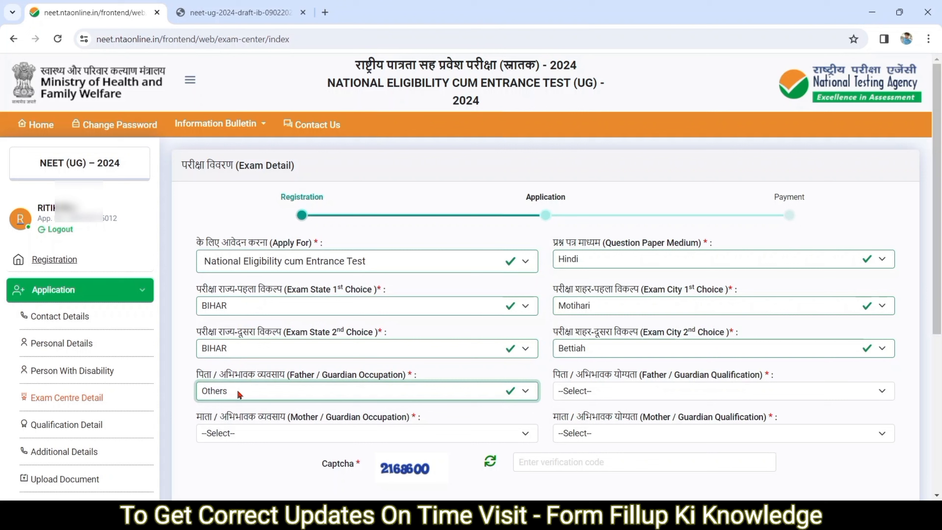
left_click(239, 392)
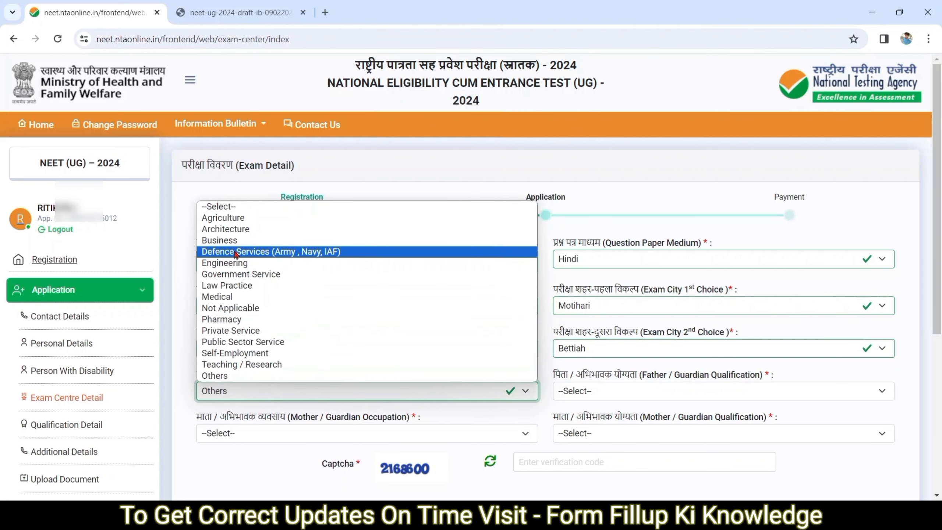
left_click(224, 218)
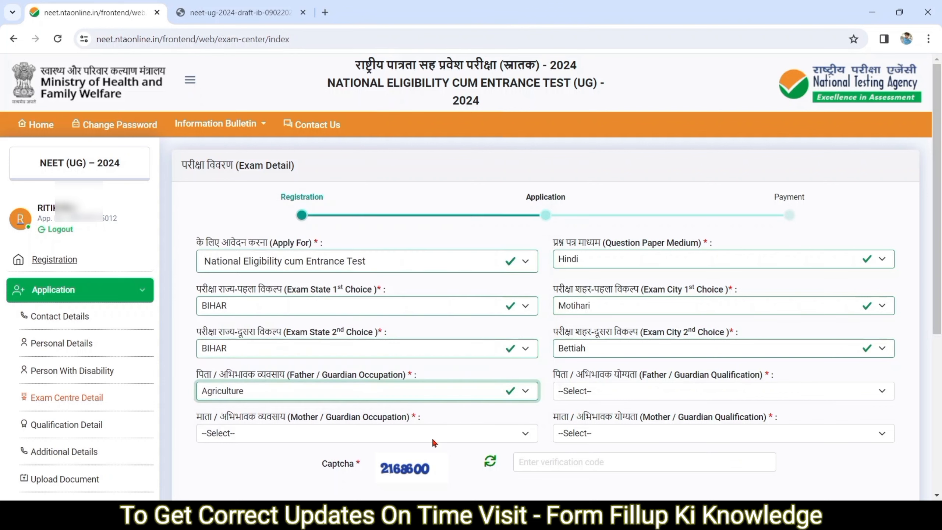
left_click(632, 395)
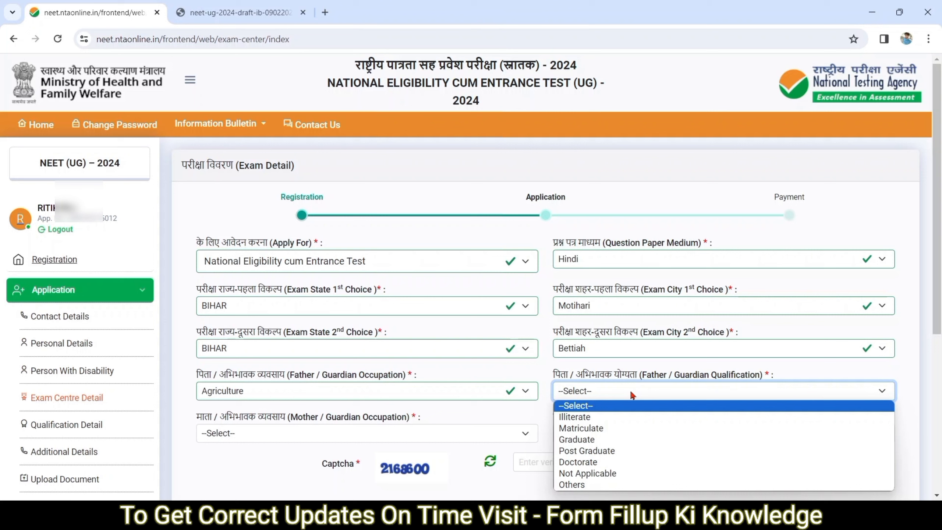
key("Down")
key("Down")
key("Down")
key("Down")
key("Down")
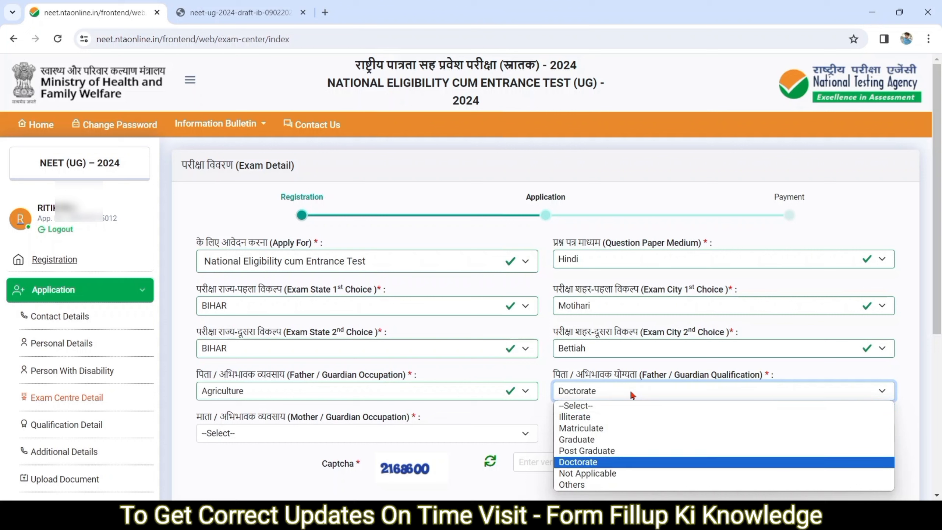
key("Down")
key("Down")
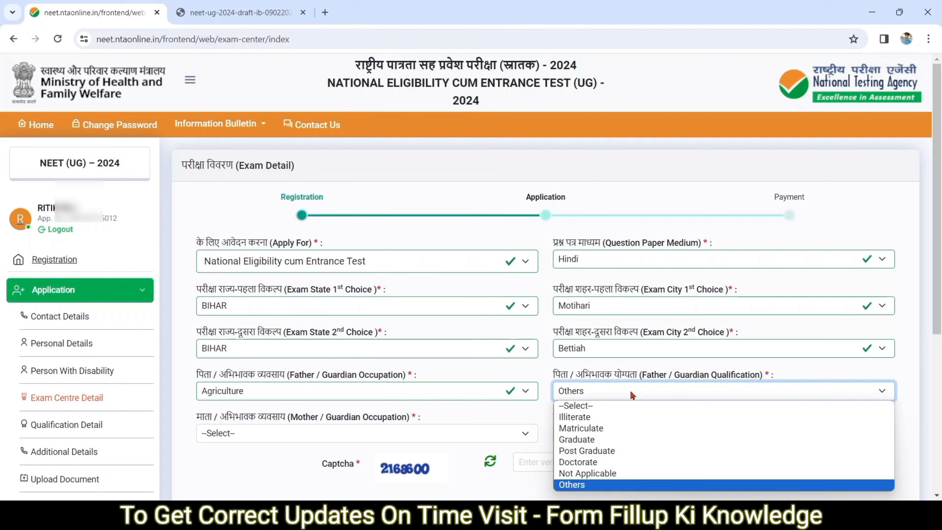
key("Up")
key("Up")
key("Up")
key("Up")
key("Up")
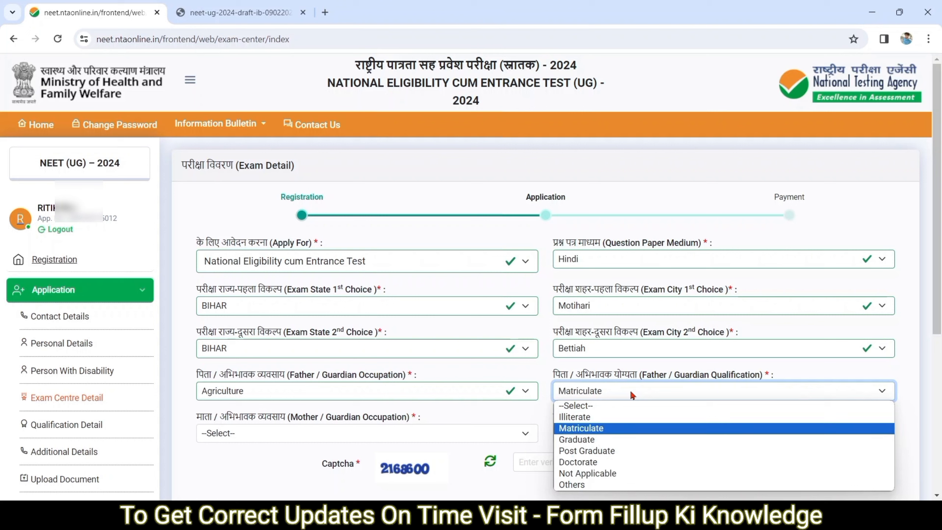
key("Return")
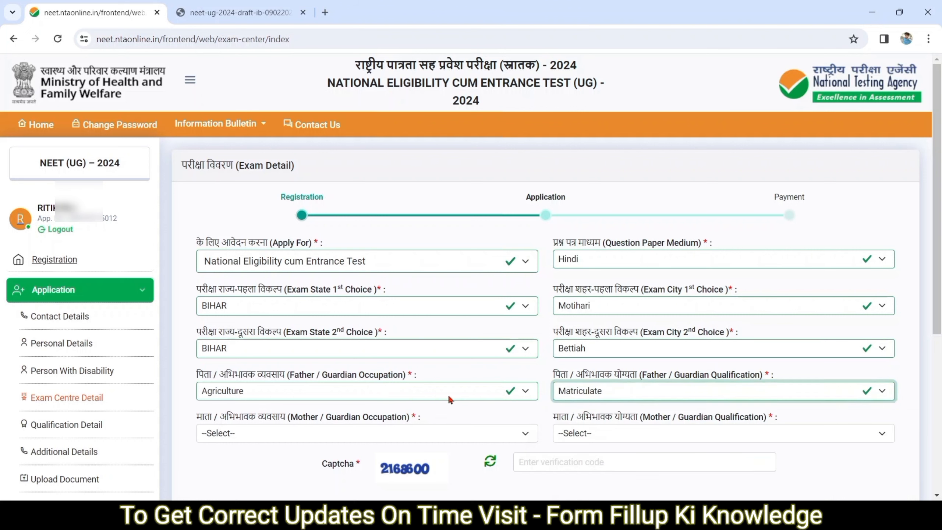
Set mother's occupation to Others and mother's qualification to Illiterate
left_click(287, 433)
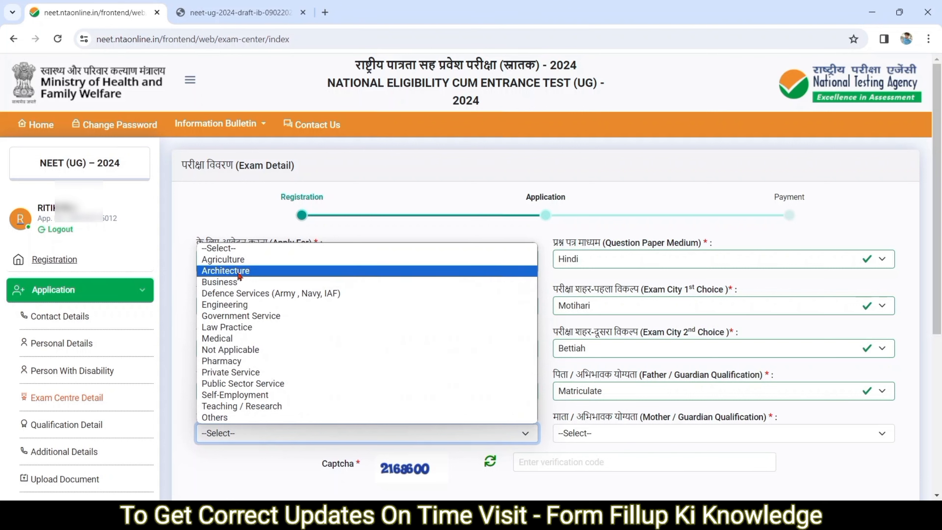
left_click(220, 418)
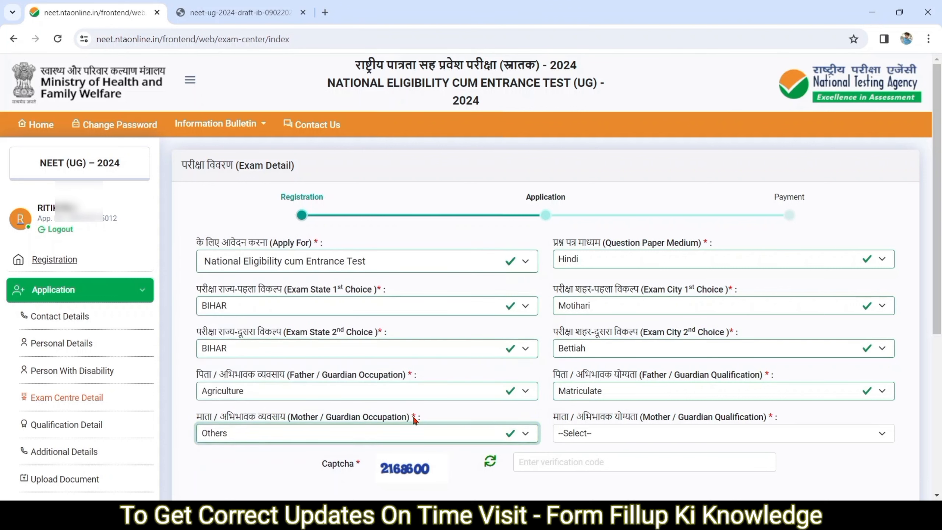
left_click(603, 430)
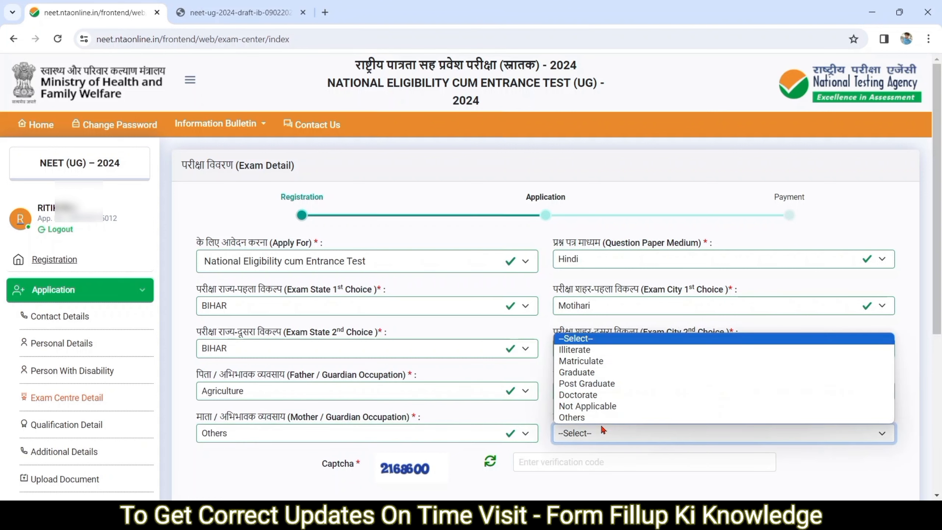
left_click(590, 350)
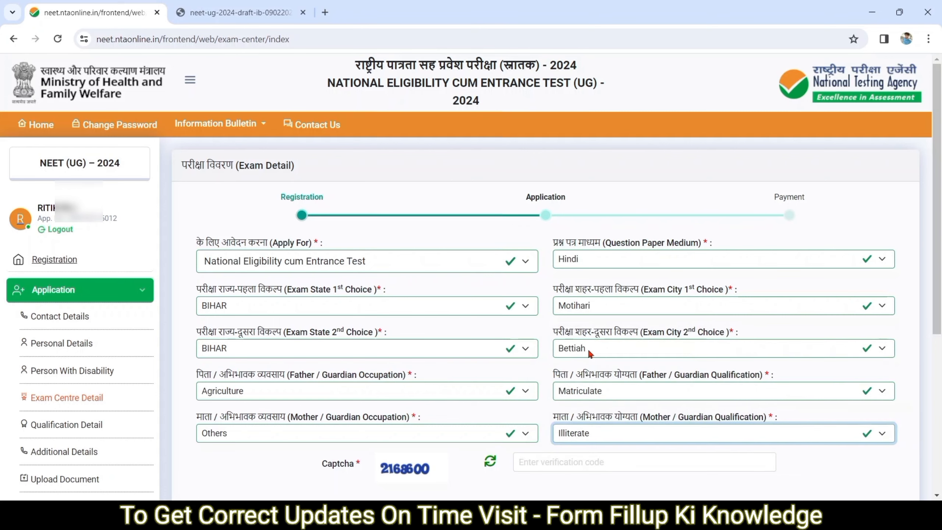
Accept the declaration, enter the captcha code and save the Exam Detail
scroll(236, 471, "down", 6)
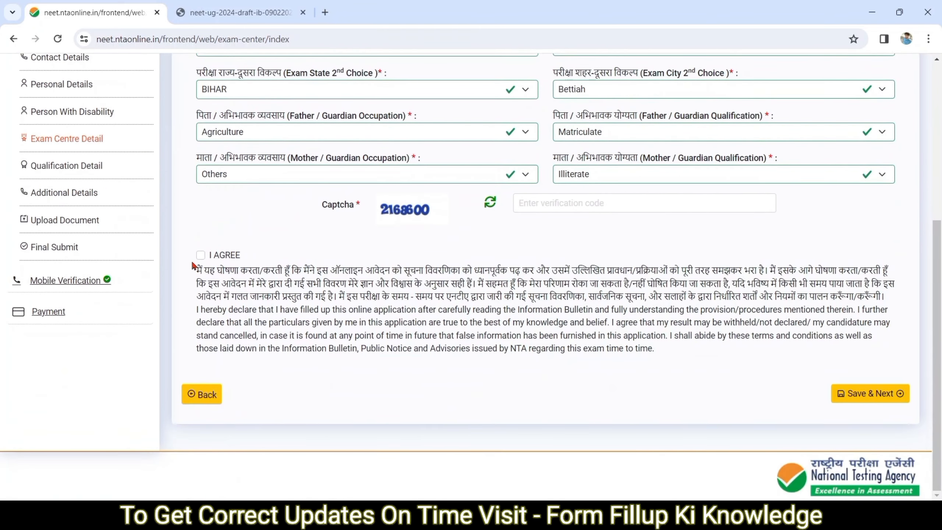
left_click(200, 256)
left_click(641, 196)
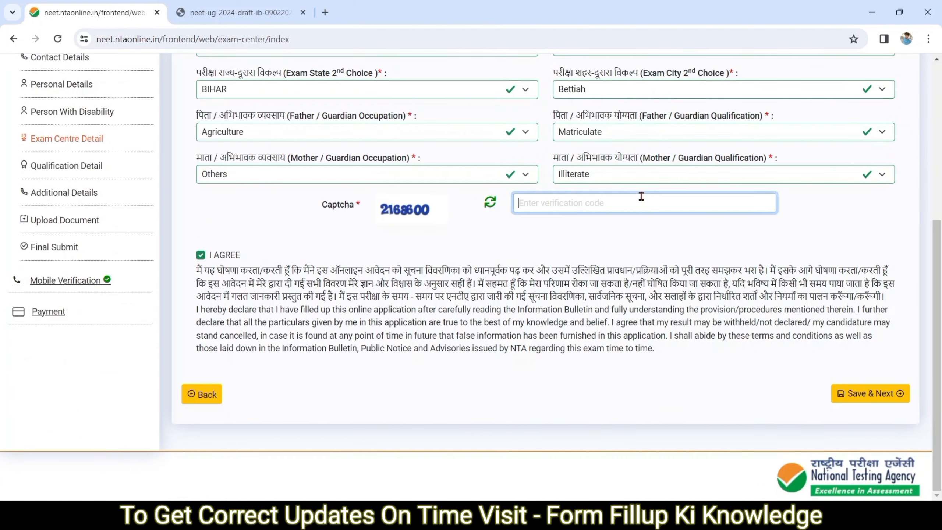
type("2168600")
left_click(846, 396)
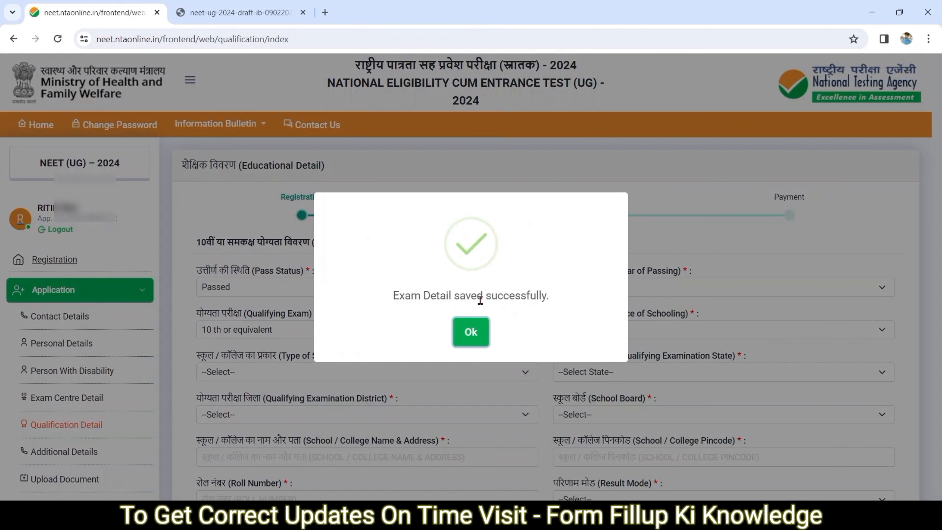
Dismiss the 'Exam Detail saved successfully' message and scroll to the 10th details
left_click(478, 334)
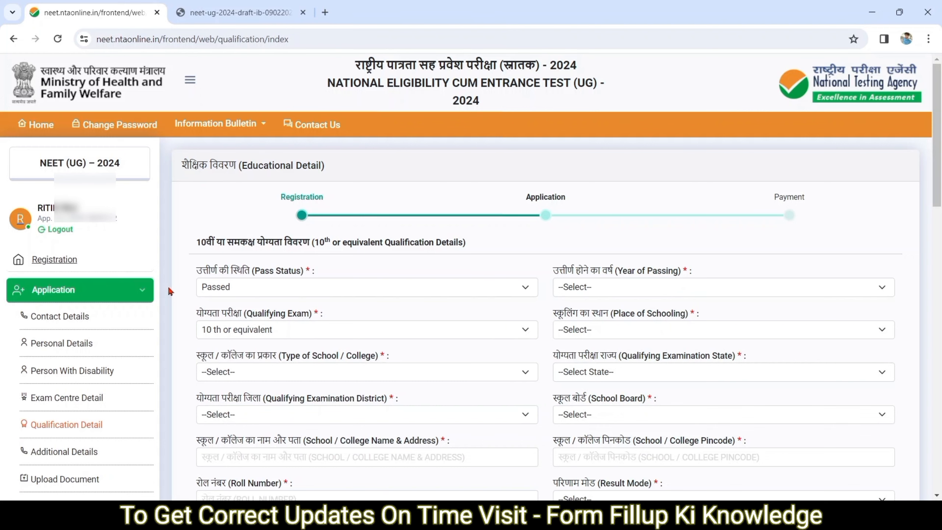
scroll(169, 291, "down", 4)
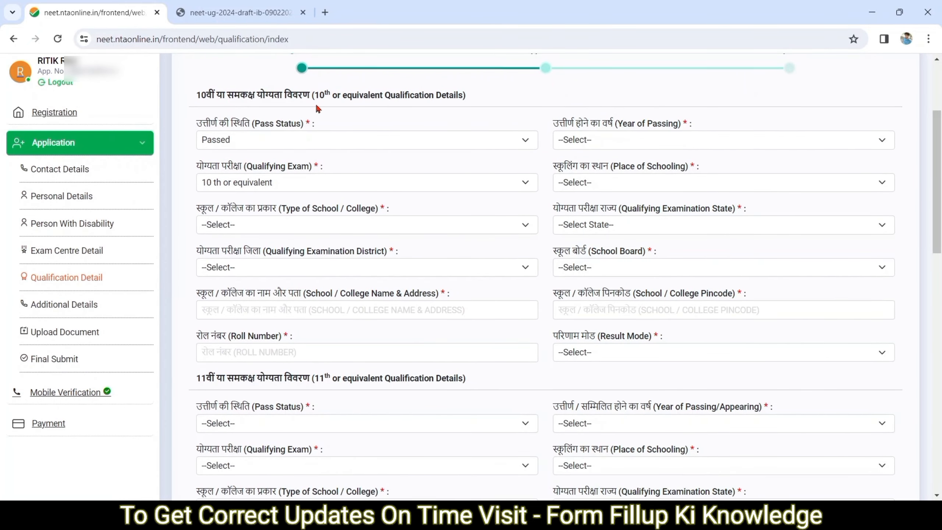
Keep 10th status Passed, set year of passing 2017, and keep '10 th or equivalent' as qualifying exam
left_click(276, 141)
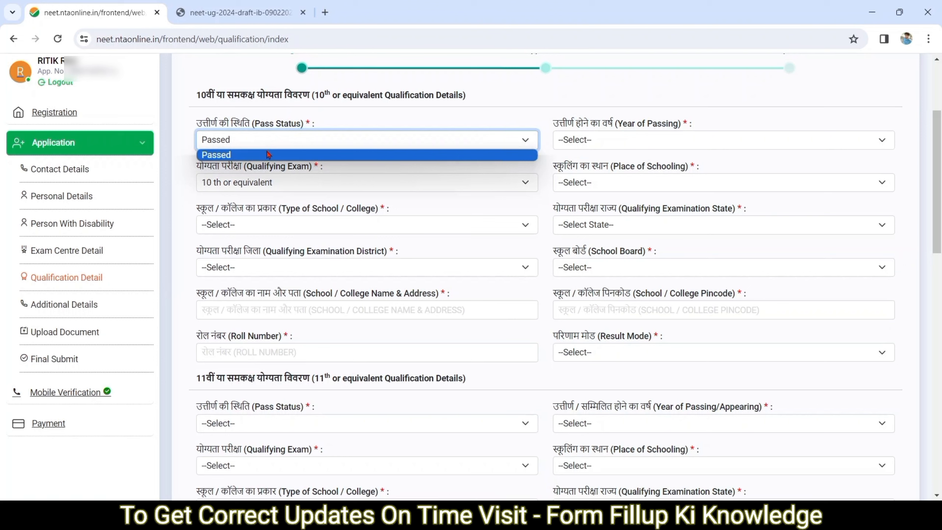
left_click(268, 155)
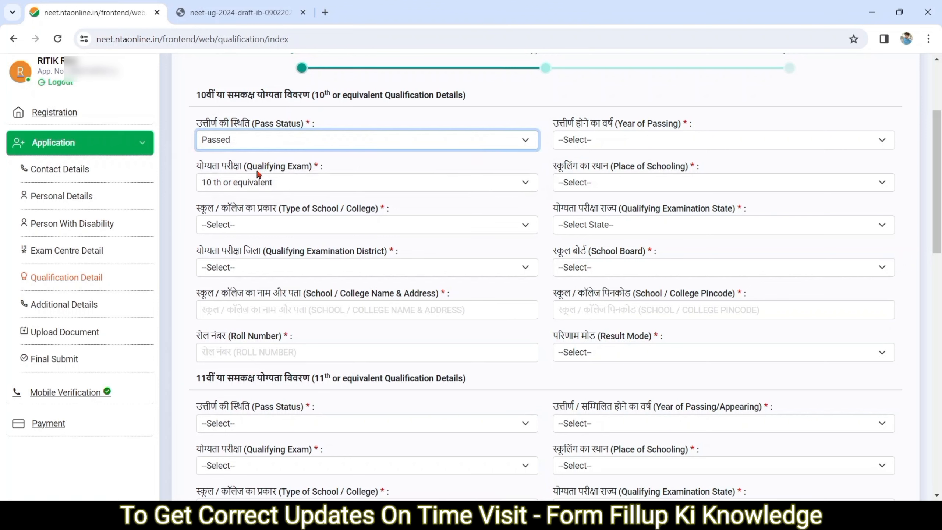
left_click(632, 136)
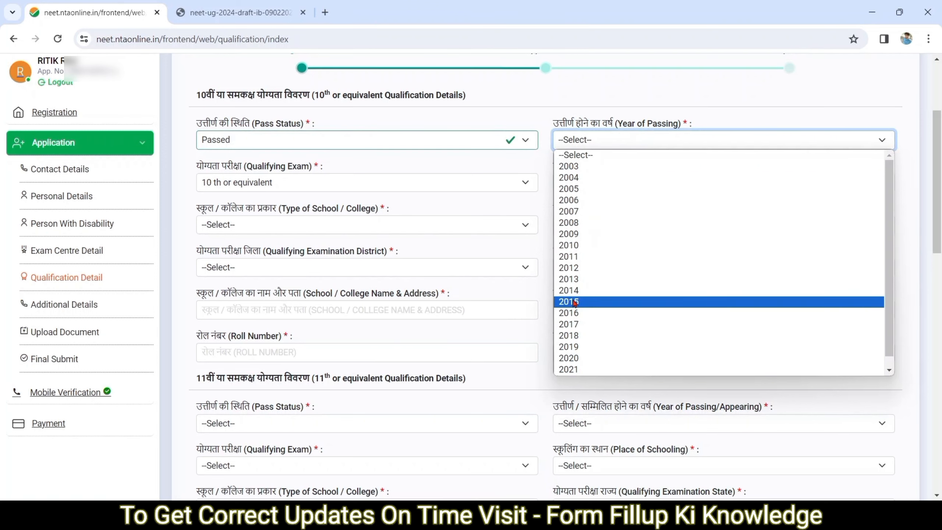
left_click(570, 325)
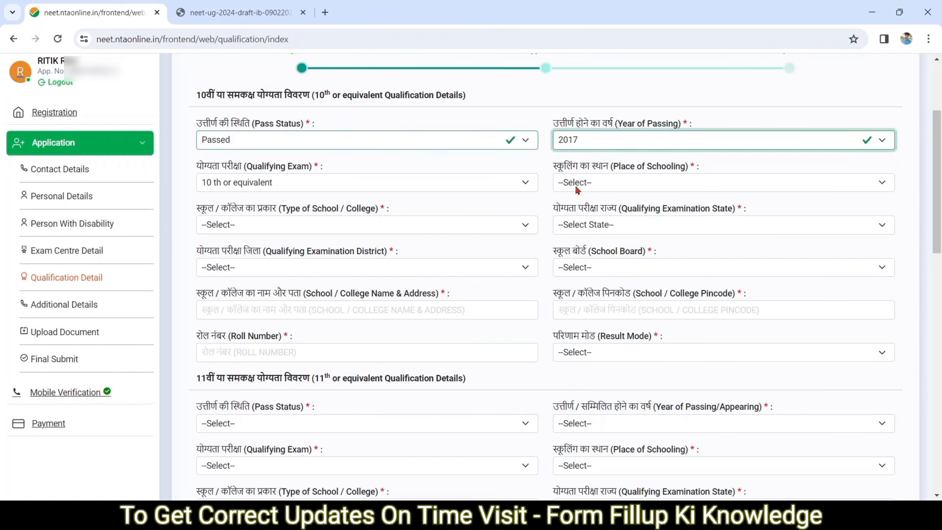
left_click(257, 183)
left_click(251, 202)
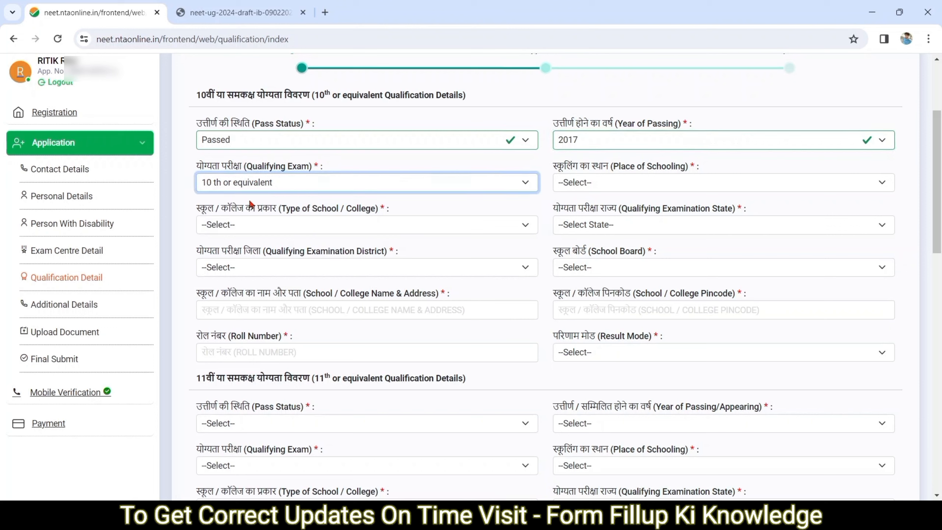
Set 10th place of schooling to Rural and school type to Government School
left_click(592, 187)
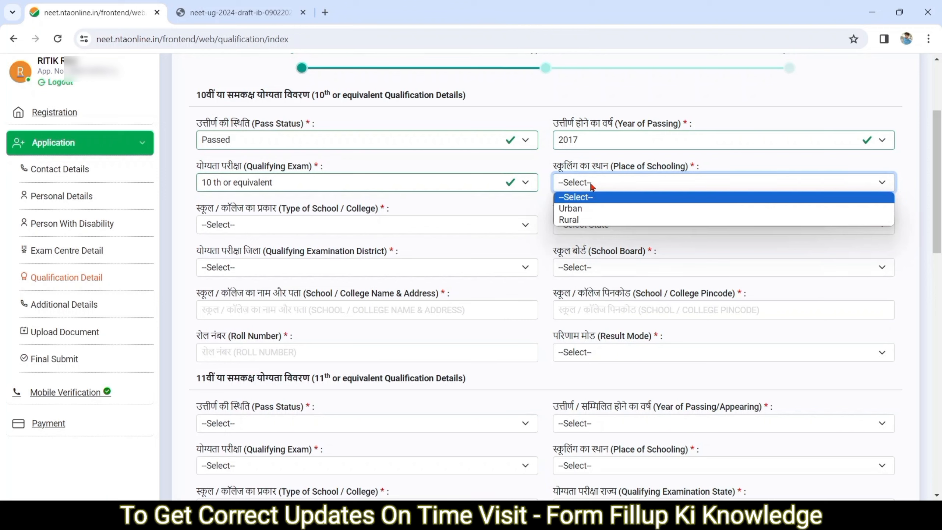
left_click(572, 219)
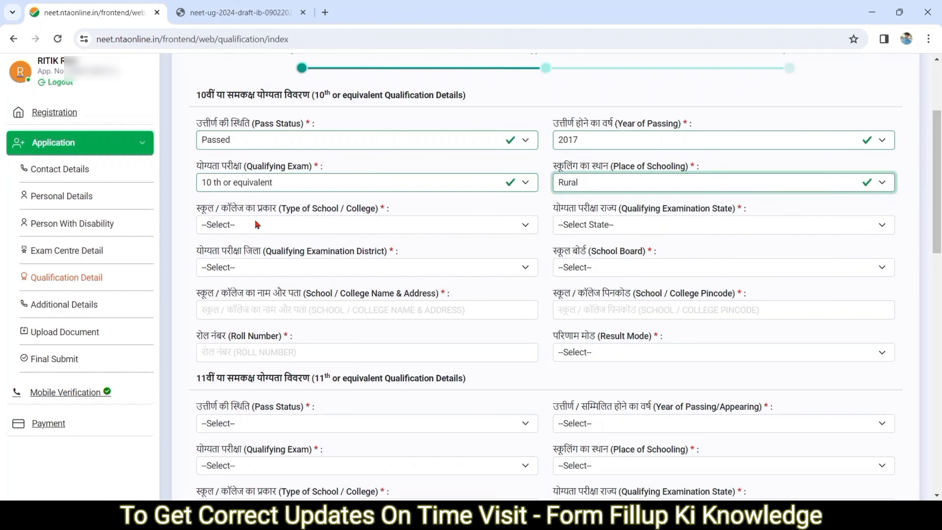
left_click(273, 222)
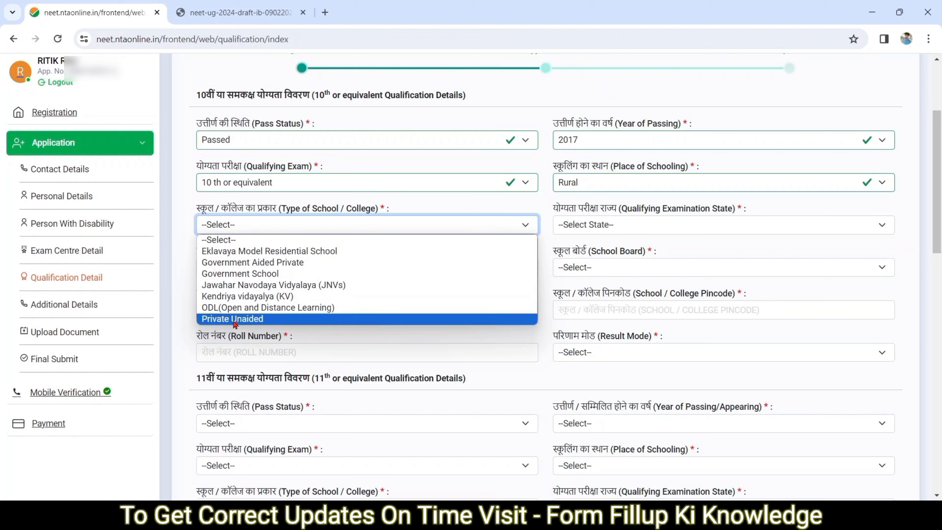
left_click(259, 274)
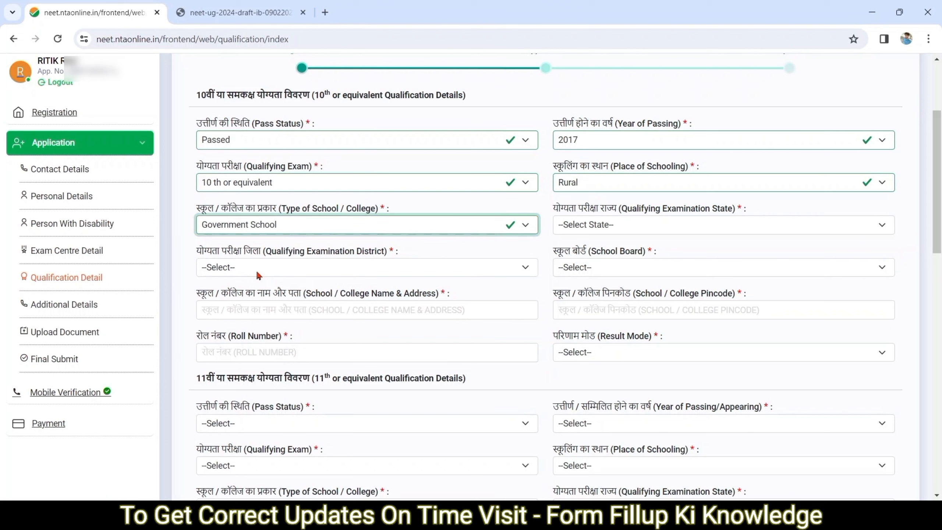
Select BIHAR state, Purbi Champaran district and BIHAR SCHOOL EXAMINATION BOARD for the 10th exam
left_click(646, 229)
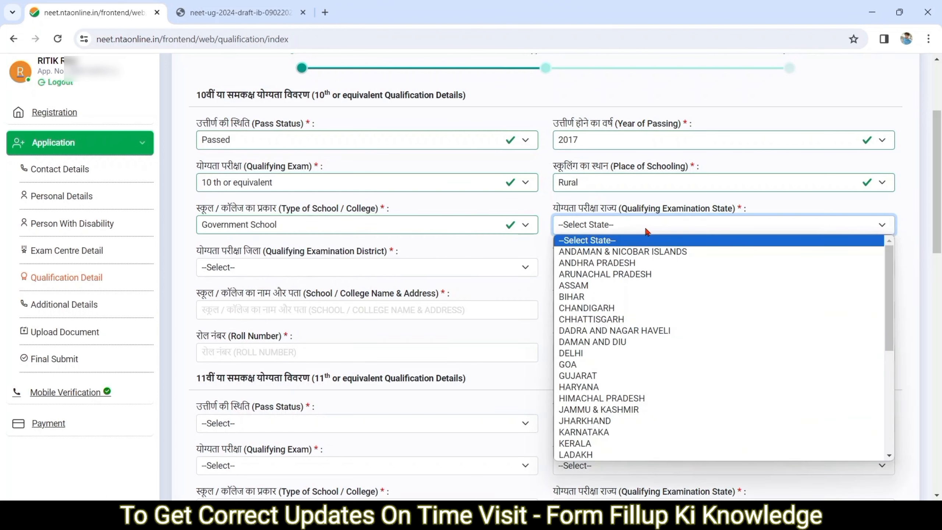
left_click(578, 298)
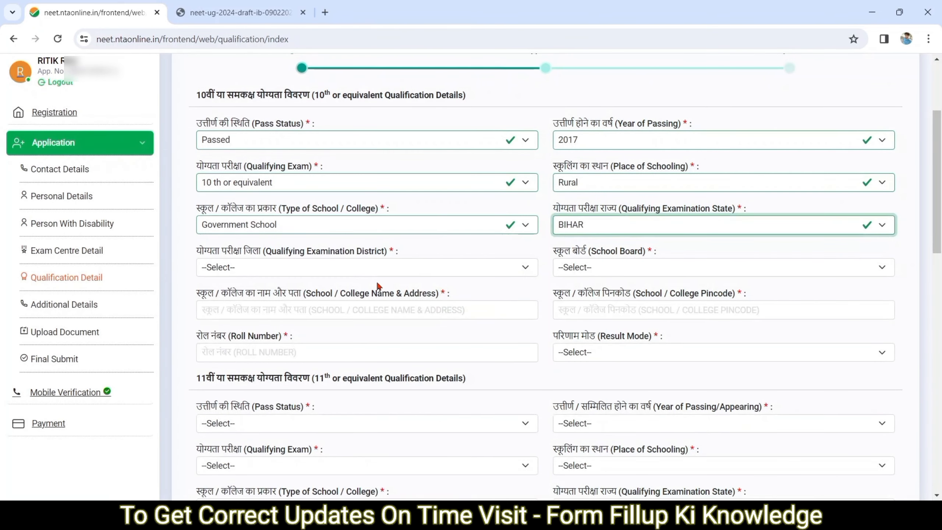
left_click(298, 267)
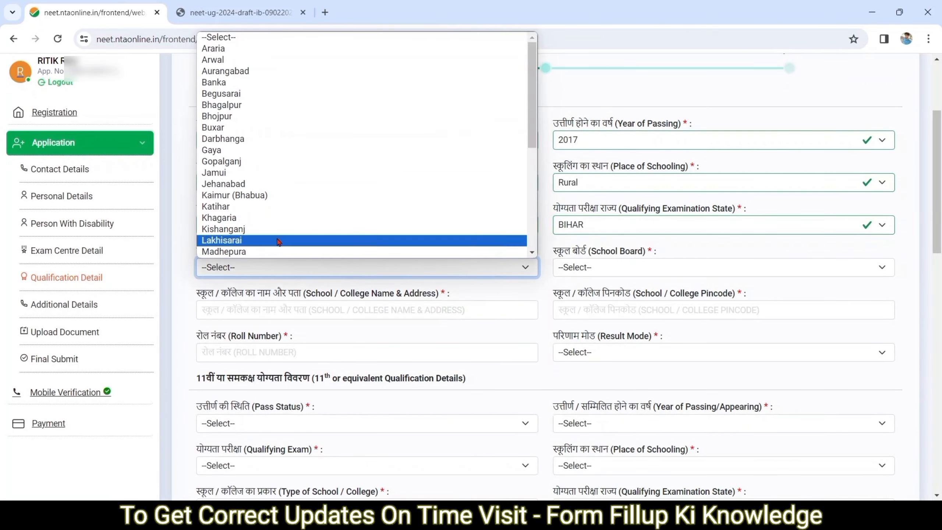
key("Down")
key("Down")
key("Down")
key("Down")
key("Down")
key("Down")
key("Down")
key("Down")
key("Down")
key("Down")
key("Down")
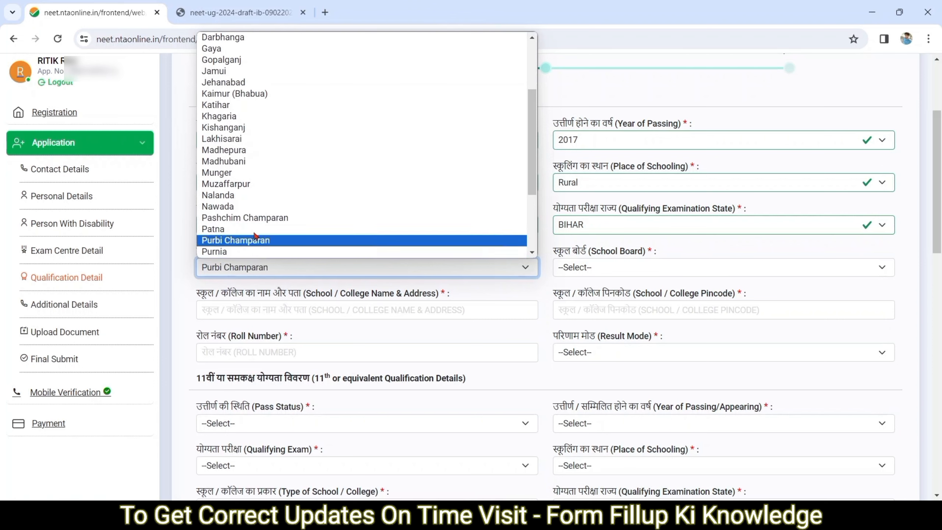
left_click(255, 238)
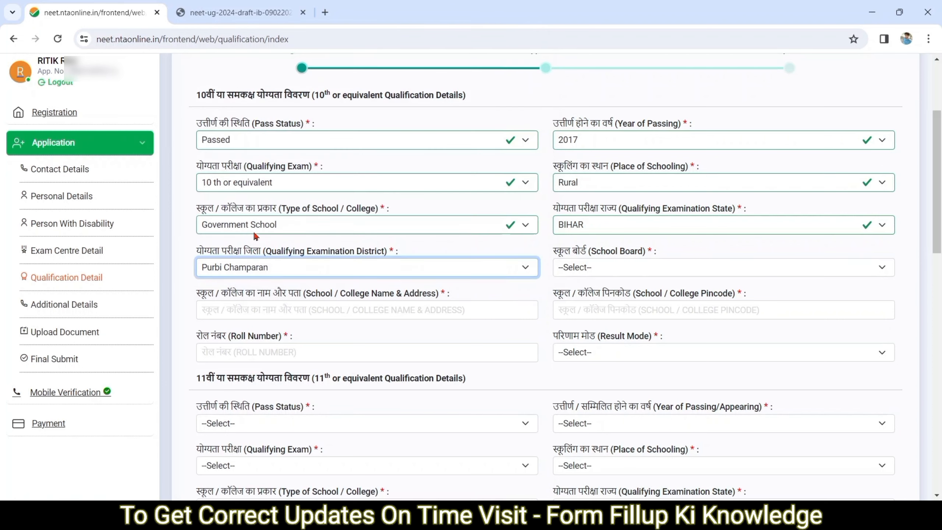
left_click(635, 272)
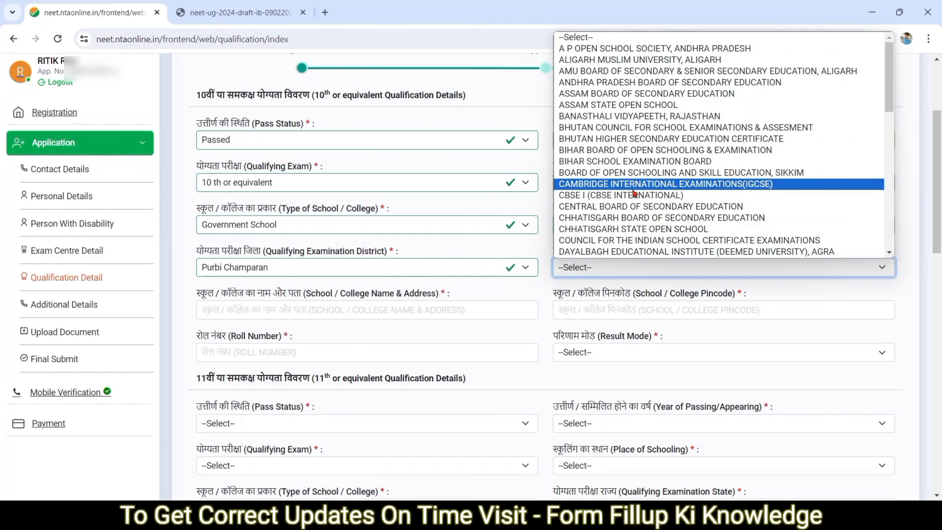
left_click(629, 162)
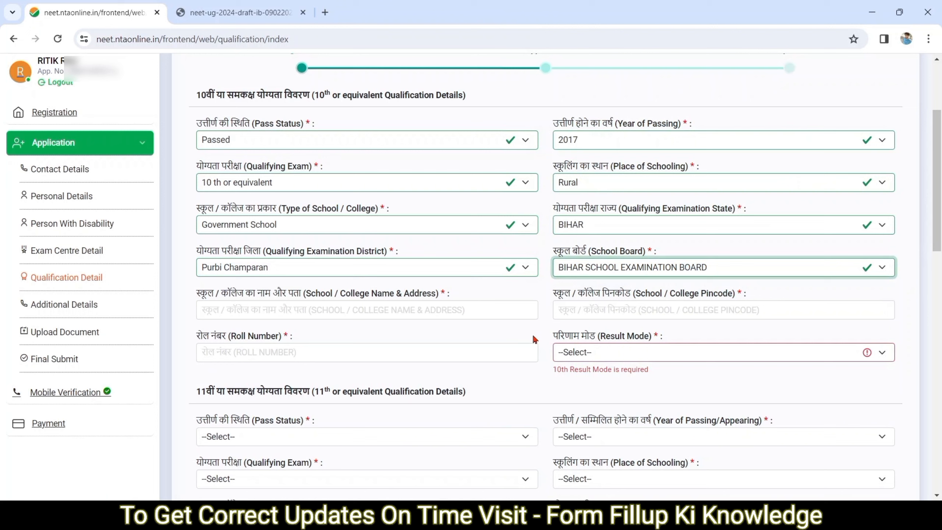
Skip school name, pincode and roll number, and set the 10th result mode to Percentage
left_click(342, 310)
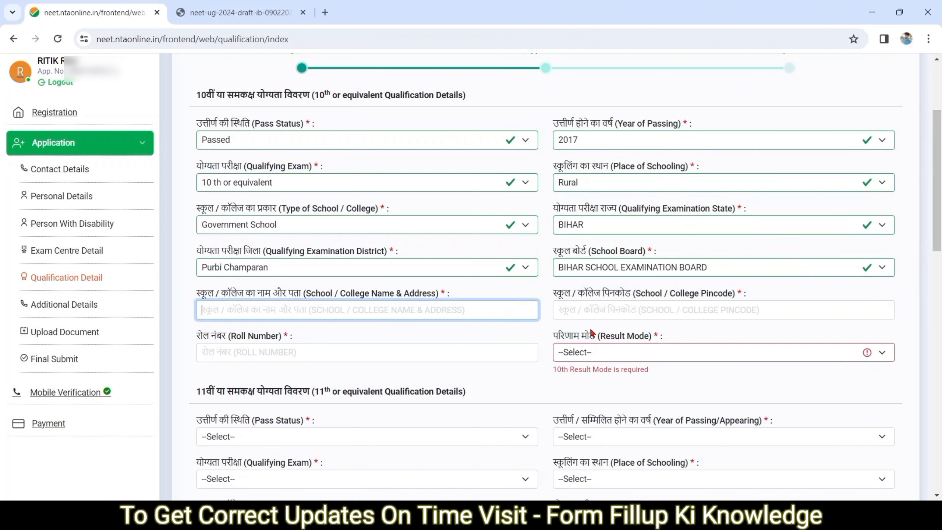
left_click(594, 315)
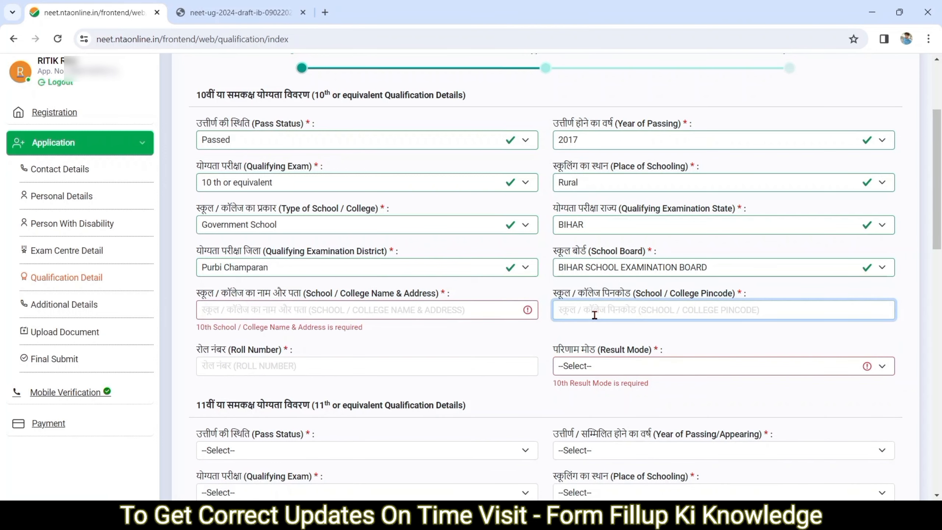
left_click(329, 362)
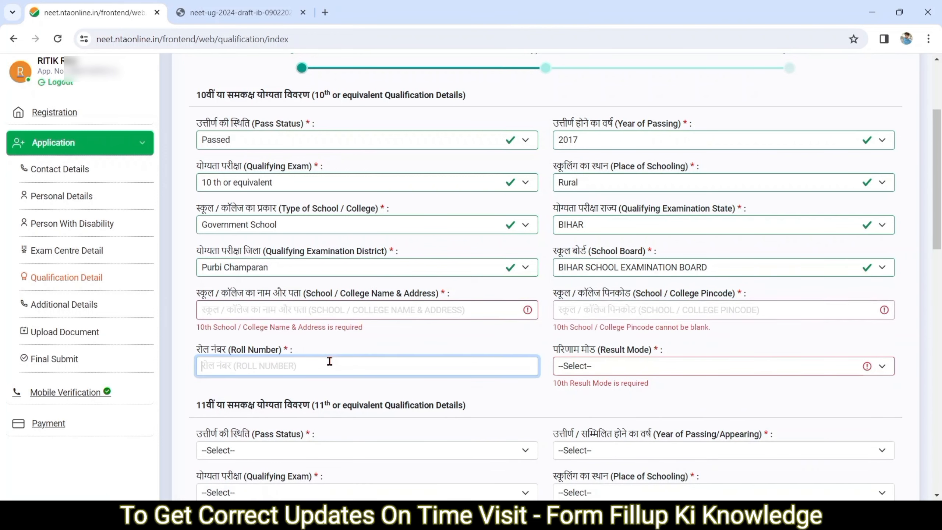
left_click(571, 371)
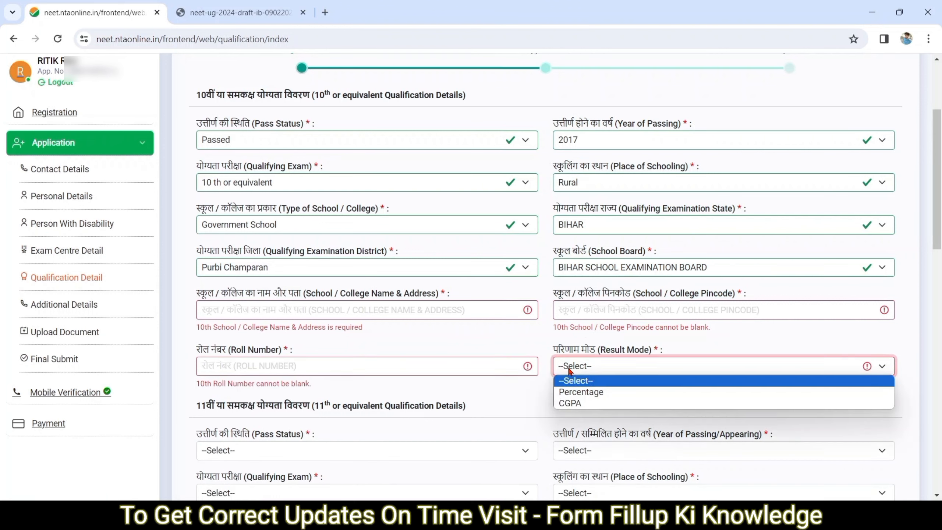
key("Down")
key("Down")
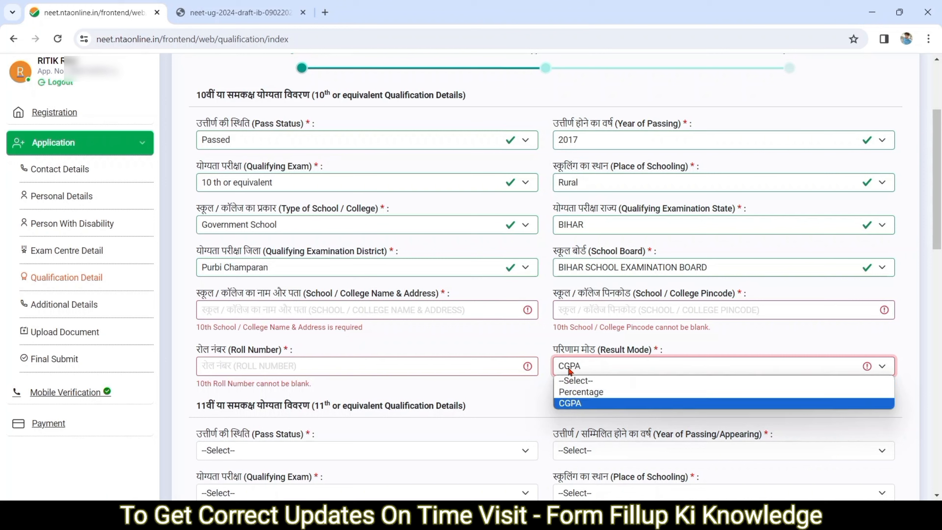
key("Up")
key("Return")
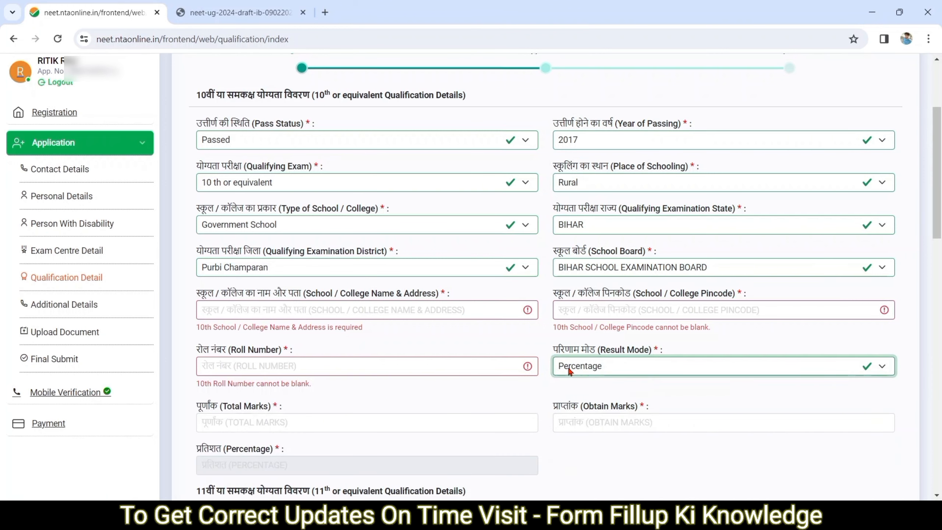
Enter 10th Total Marks 500 and Obtain Marks 300, giving 60.00 percent
left_click(265, 416)
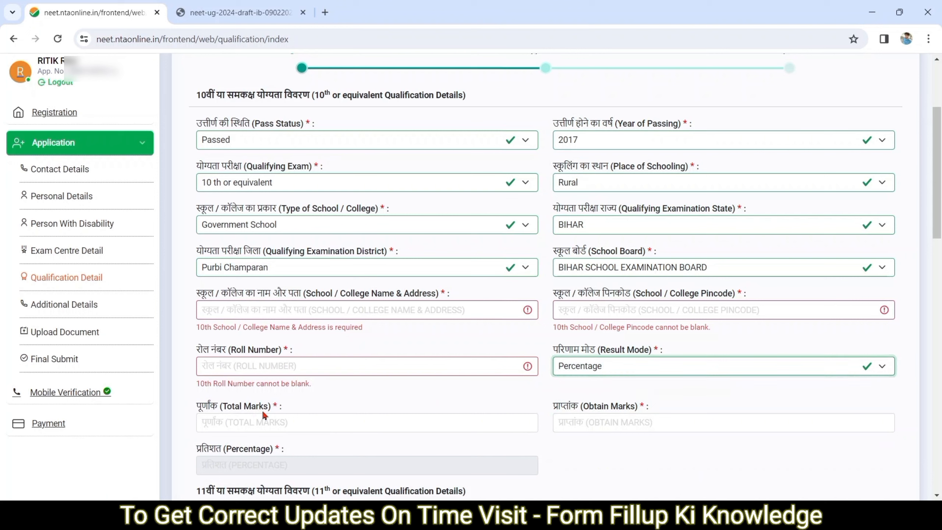
left_click(244, 416)
type("500")
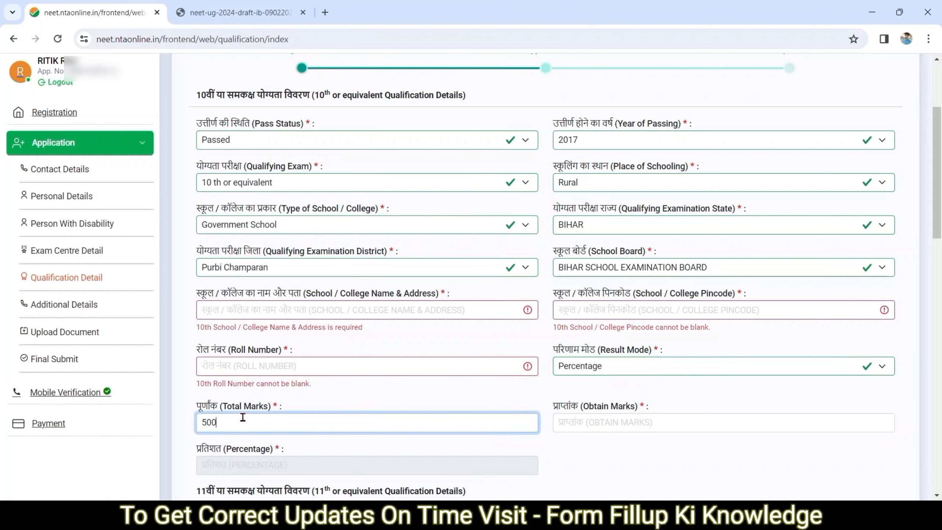
left_click(604, 414)
type("300")
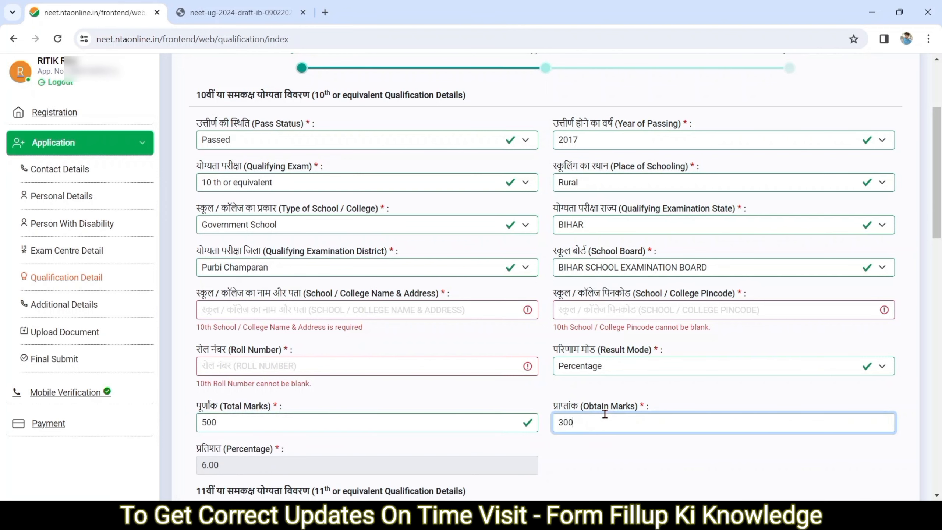
left_click(444, 457)
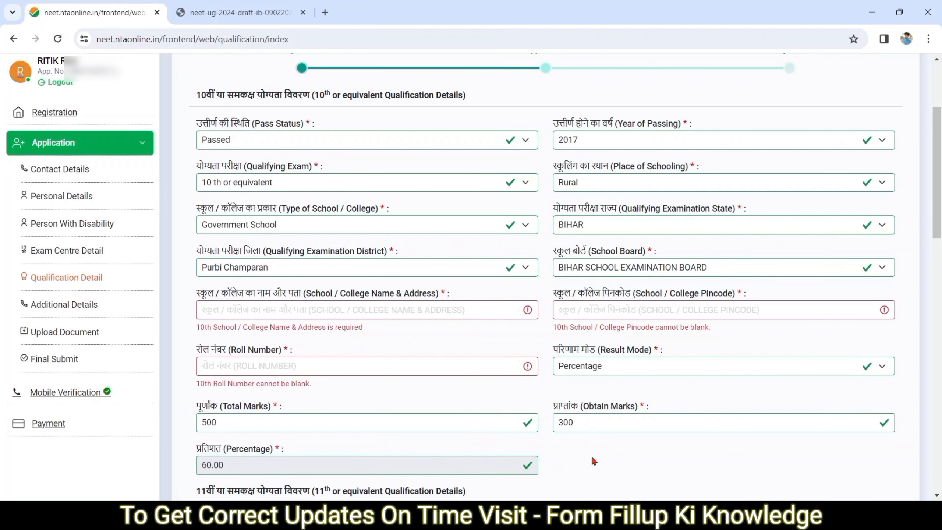
Scroll down to the 11th qualification section and set its Pass Status to Not Applicable
scroll(620, 465, "down", 2)
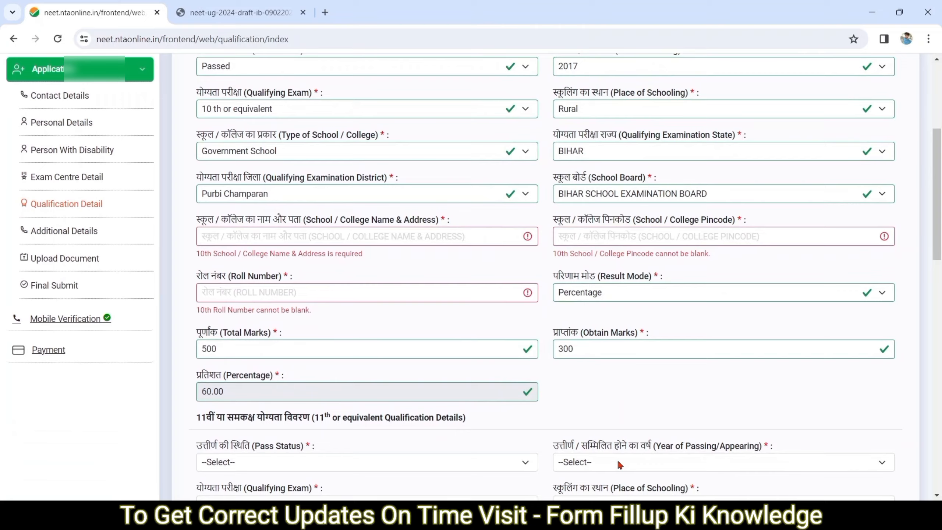
scroll(619, 466, "up", 2)
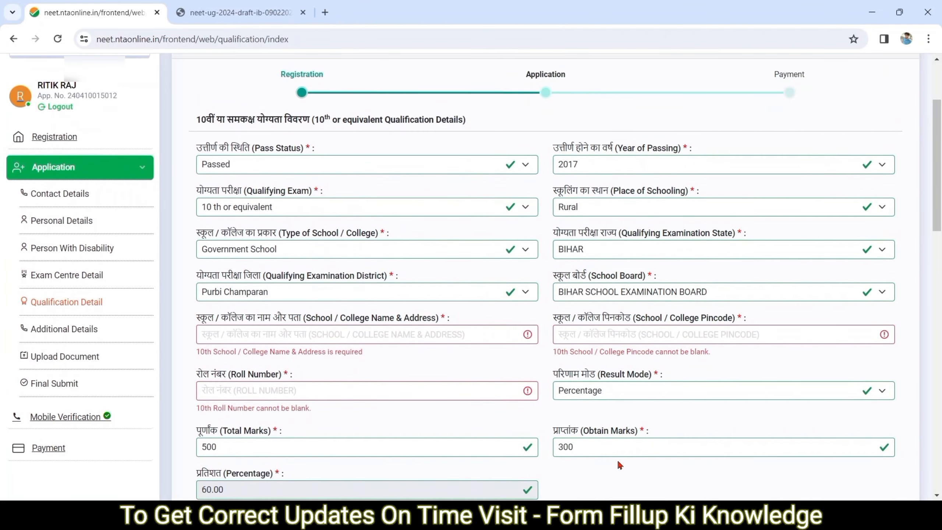
scroll(620, 465, "down", 8)
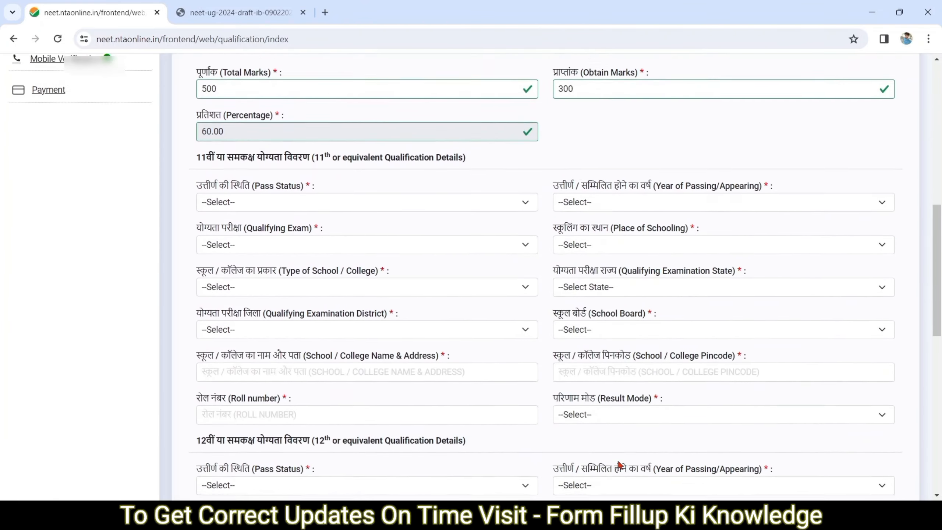
scroll(619, 464, "down", 1)
scroll(620, 466, "down", 1)
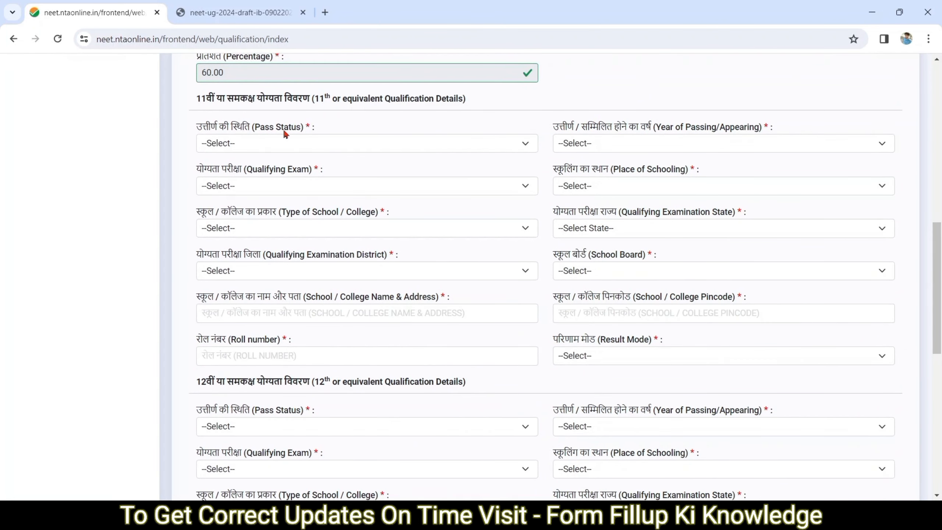
left_click(250, 150)
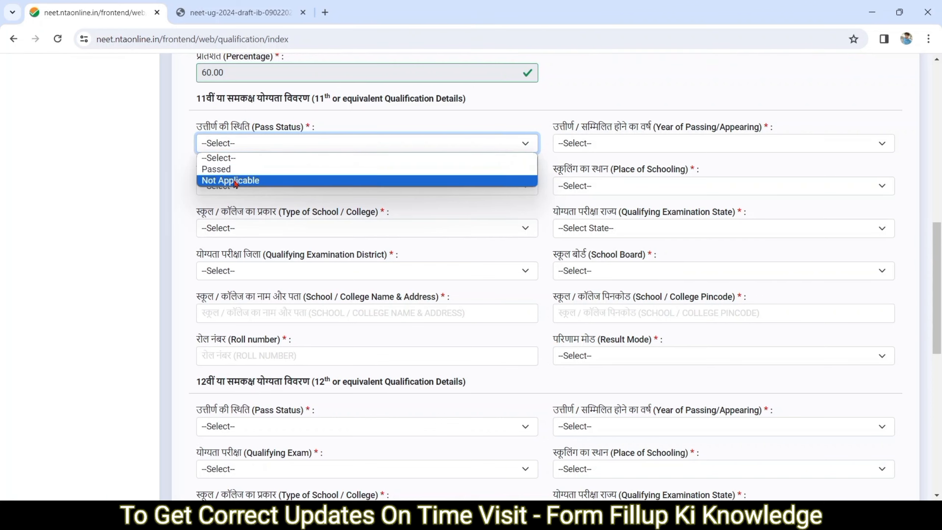
left_click(236, 183)
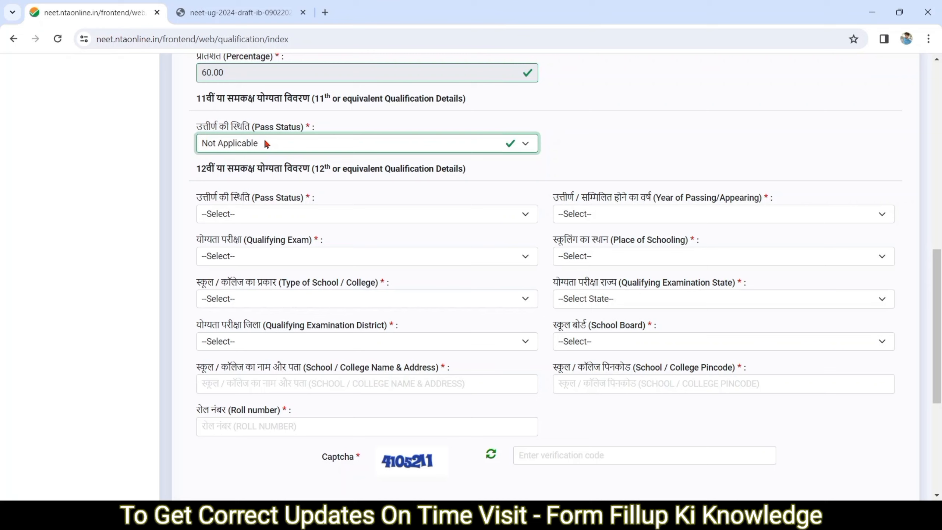
Change the 11th Pass Status to Passed and choose '11 th or equivalent' as the qualifying exam
left_click(266, 144)
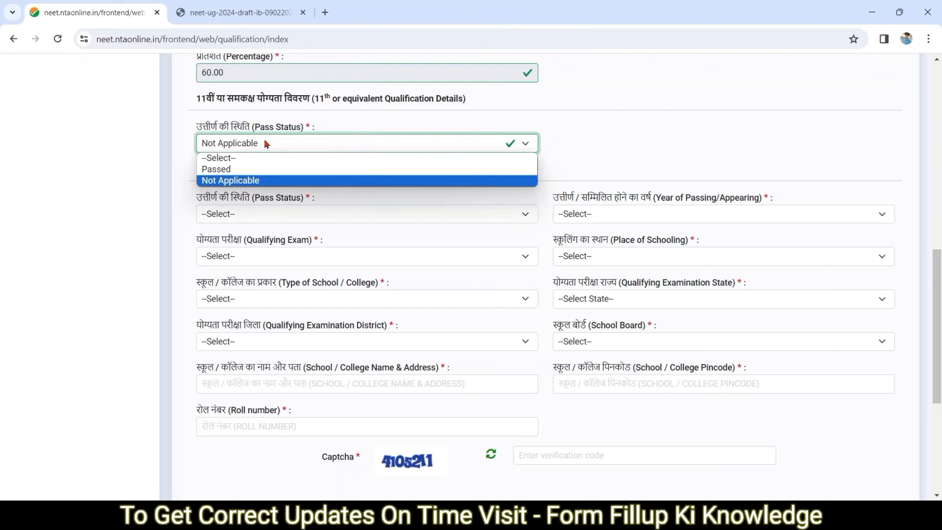
left_click(228, 181)
left_click(234, 147)
left_click(208, 170)
left_click(251, 190)
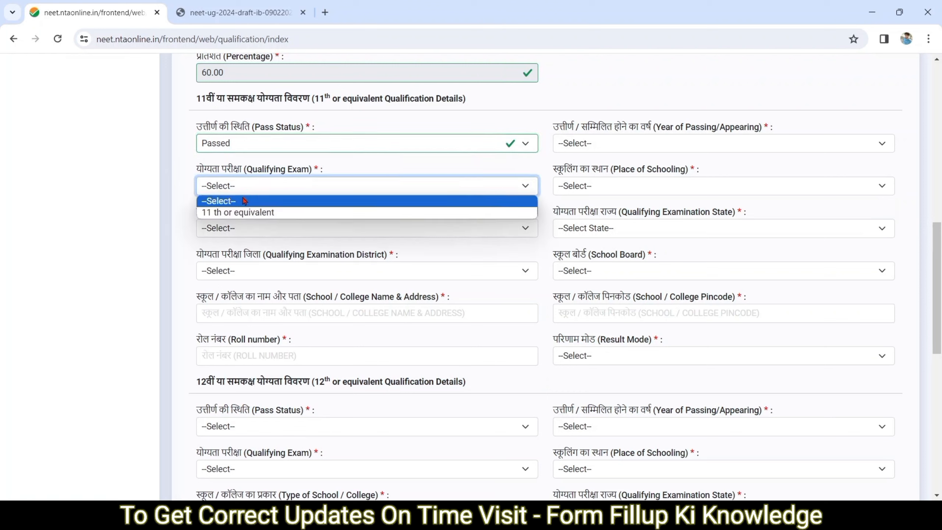
left_click(244, 213)
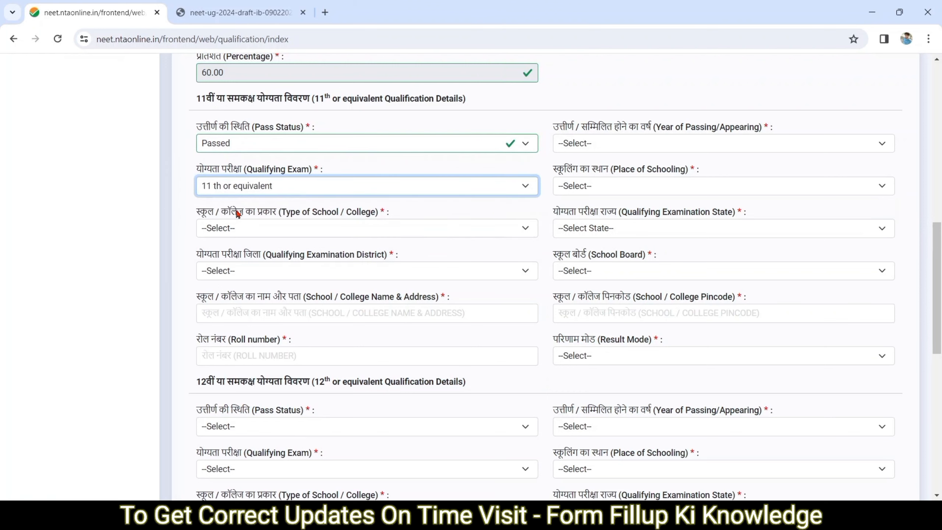
Check the 11th year, district, pincode and result mode fields, then revert Pass Status to Not Applicable
left_click(573, 144)
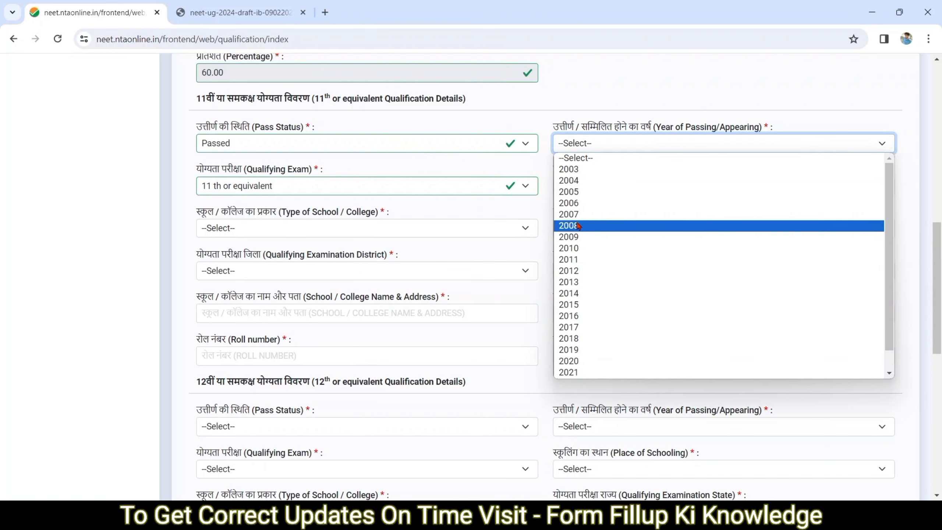
left_click(449, 308)
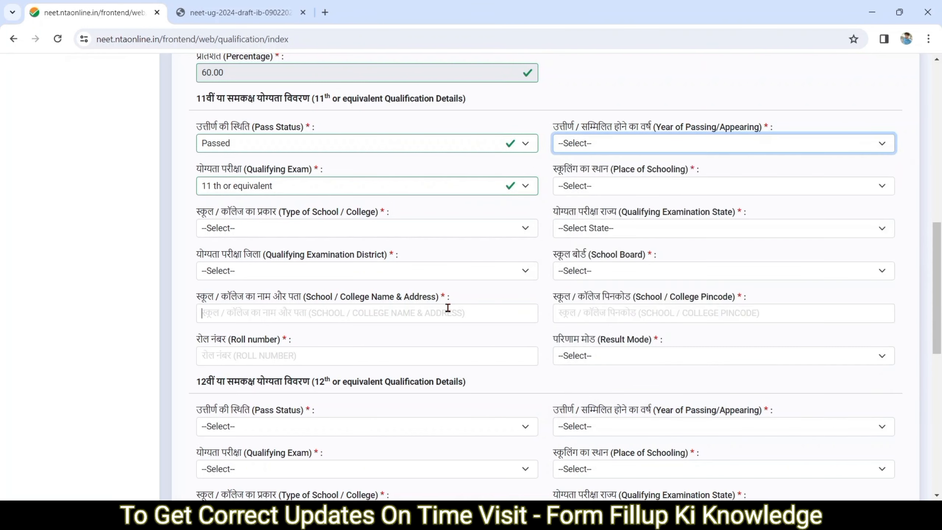
left_click(400, 288)
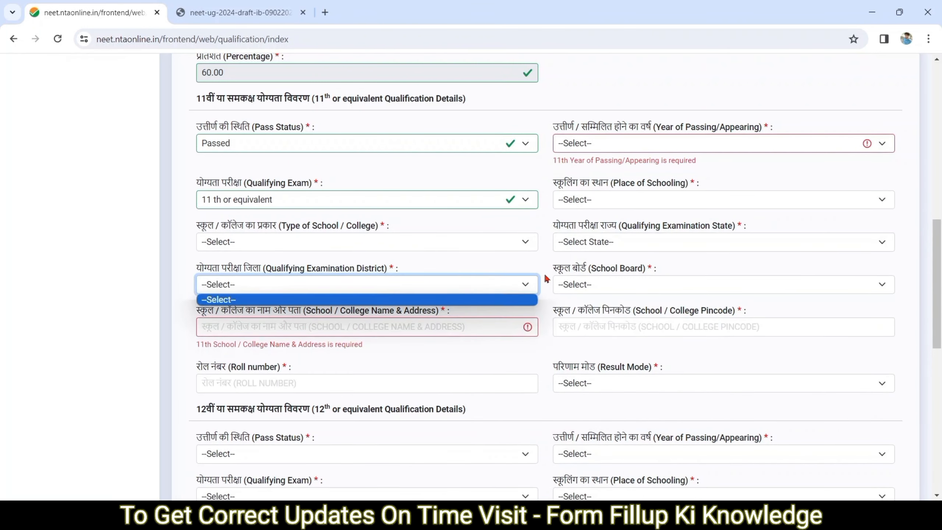
left_click(573, 326)
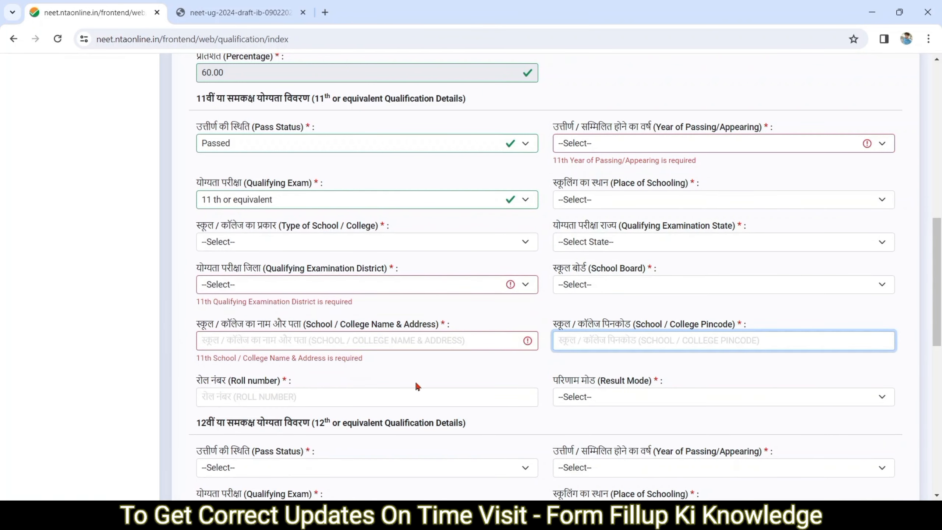
left_click(560, 397)
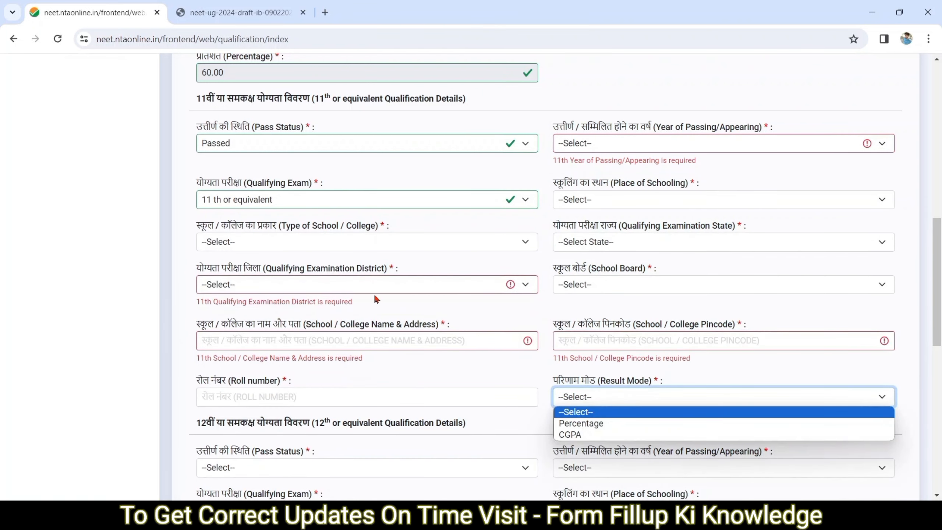
left_click(299, 146)
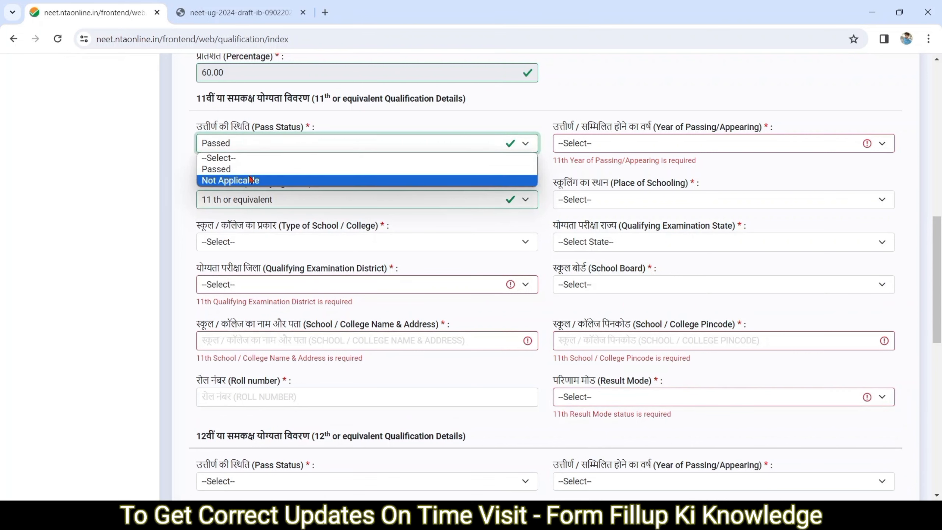
left_click(251, 180)
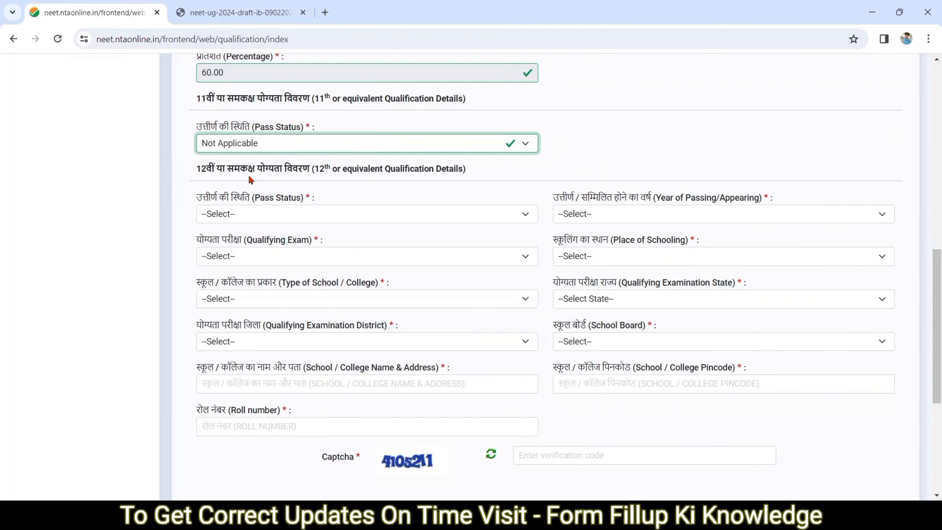
Set the 12th Pass Status to Passed and the year of passing to 2019, leaving the qualifying exam code unchosen
left_click(260, 213)
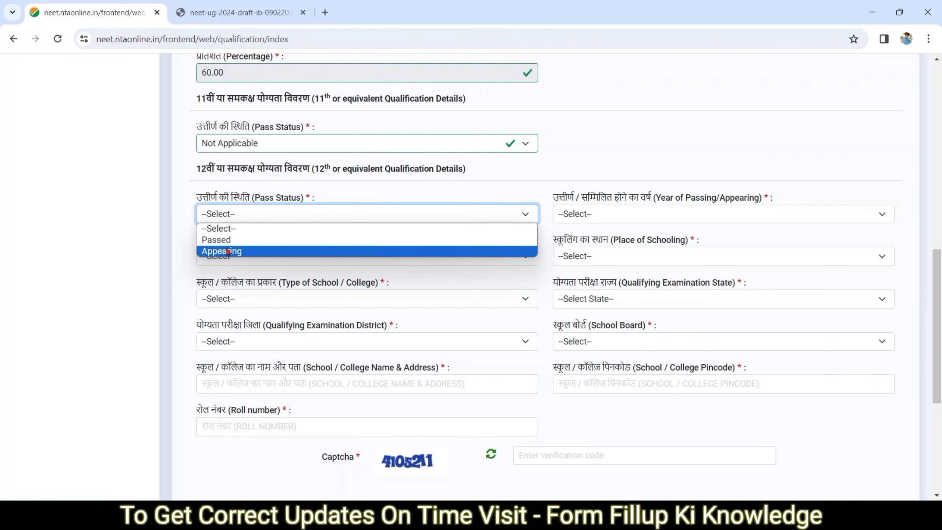
left_click(228, 241)
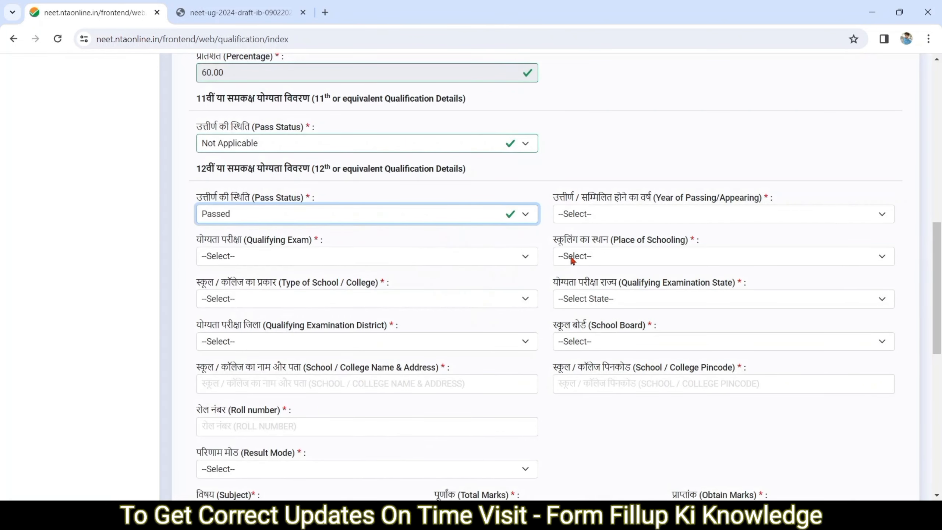
left_click(647, 217)
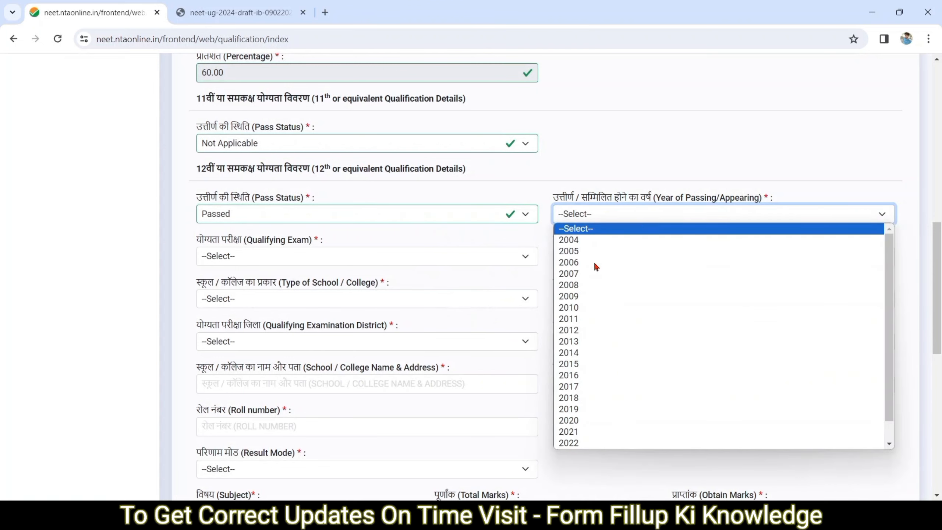
left_click(572, 410)
left_click(325, 253)
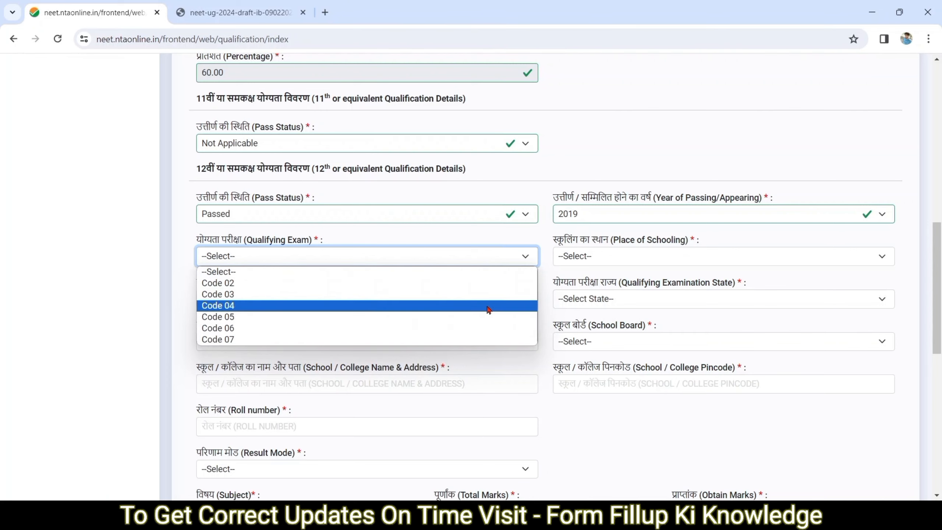
left_click(600, 289)
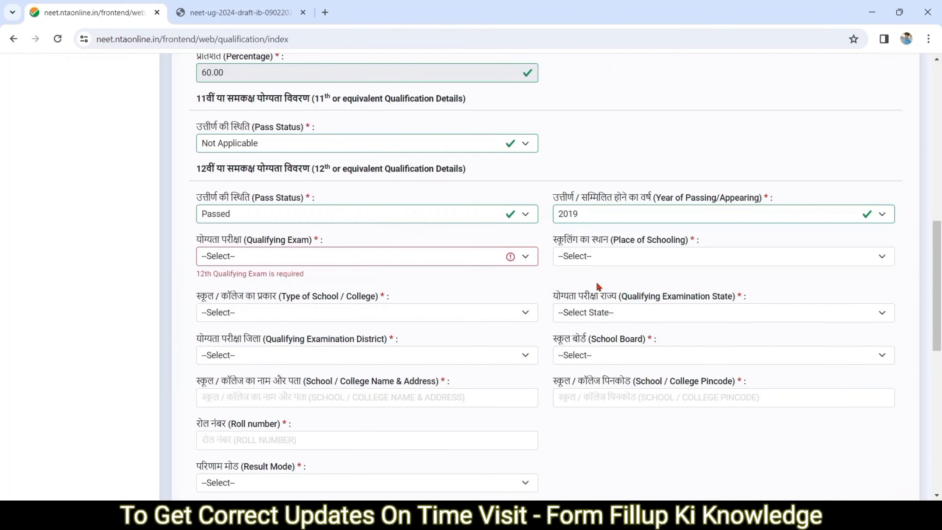
Set school type to Government School, examination state to BIHAR and district to Purbi Champaran
left_click(595, 259)
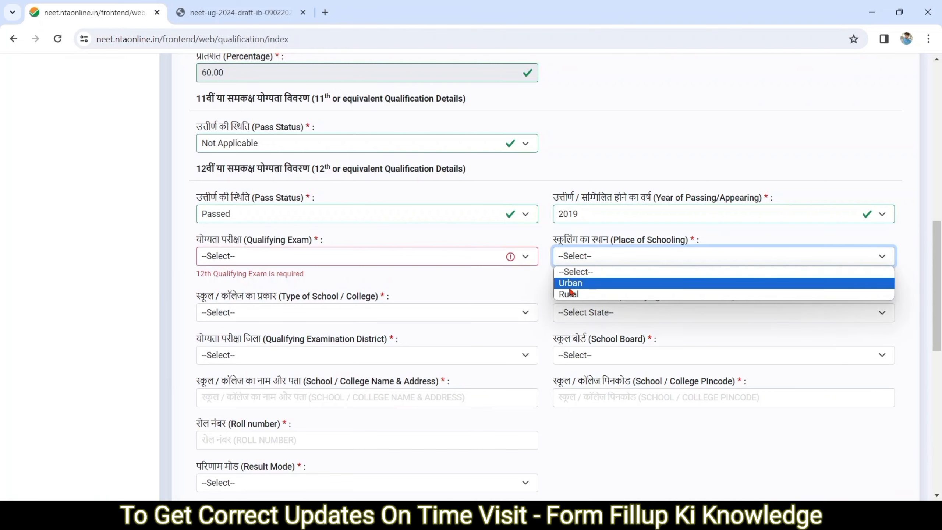
left_click(424, 320)
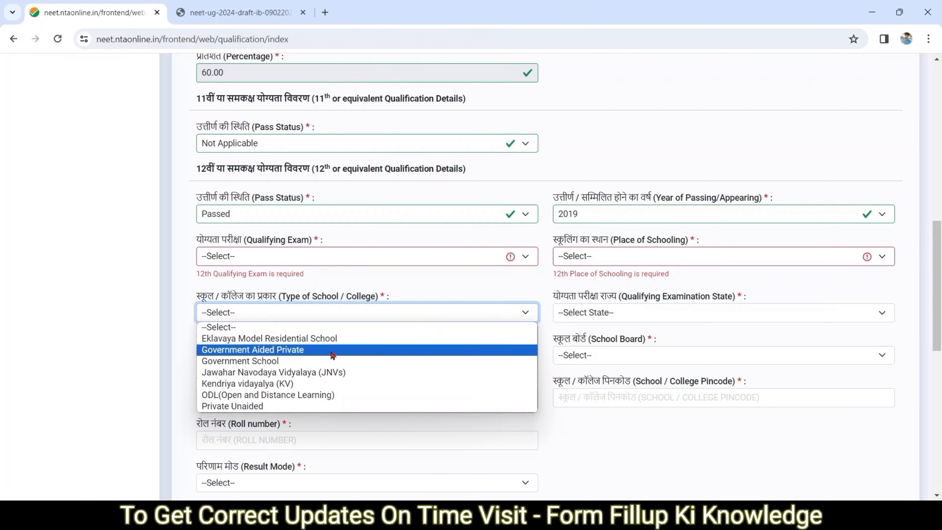
left_click(288, 361)
left_click(611, 317)
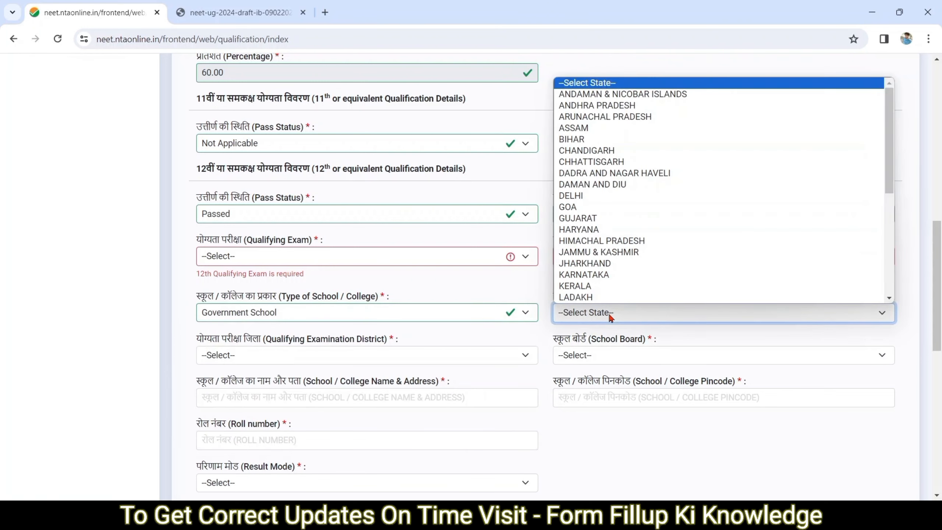
left_click(578, 139)
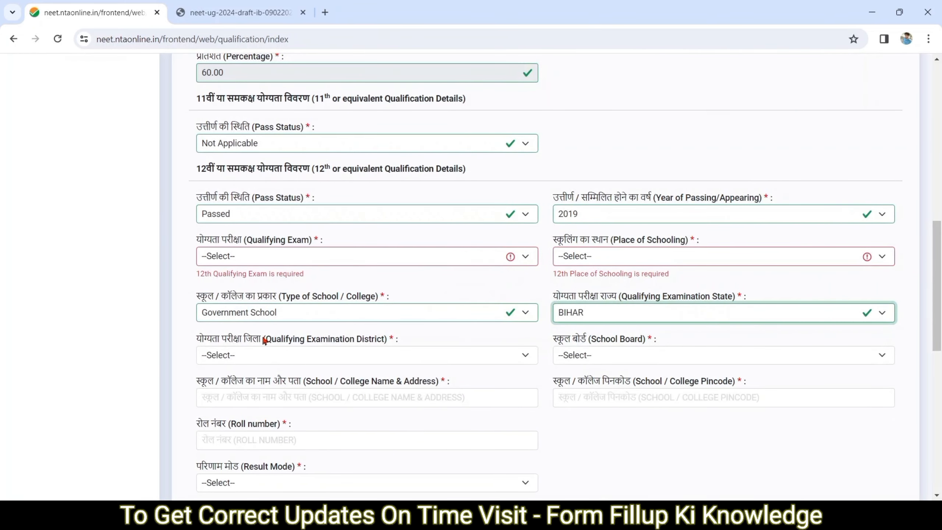
left_click(258, 361)
key("Down")
key("Down")
key("Down")
key("Down")
key("Down")
key("Down")
key("Down")
key("Down")
key("Down")
key("Down")
key("Down")
key("Down")
key("Down")
key("Down")
key("Down")
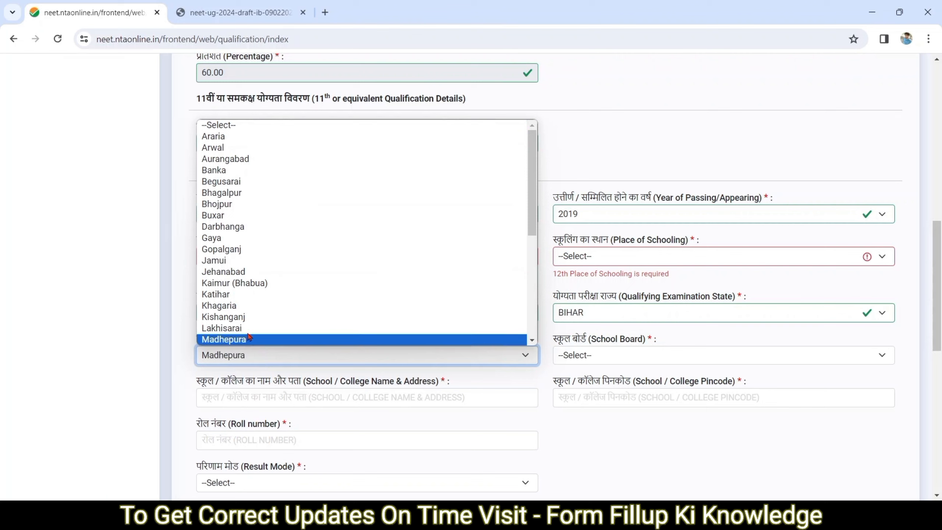
key("Up")
key("Up")
key("Up")
key("Up")
key("Up")
key("Up")
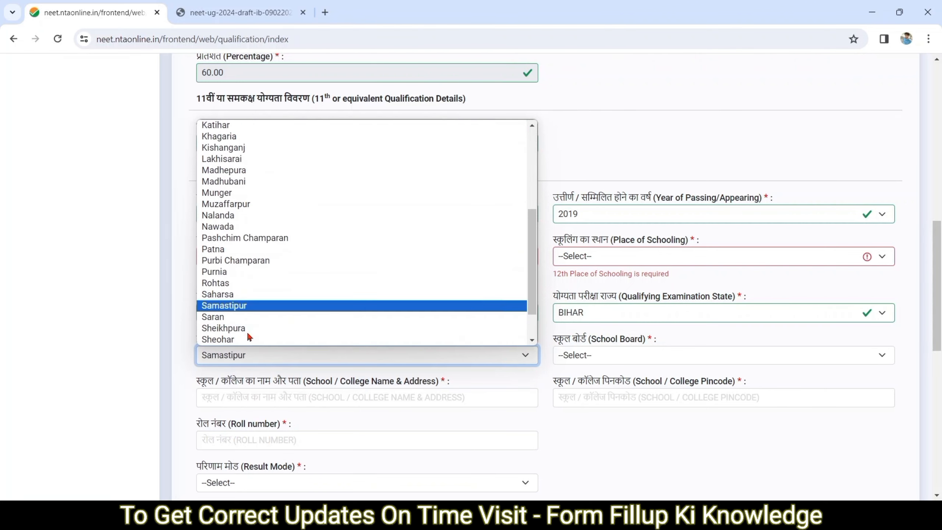
key("Return")
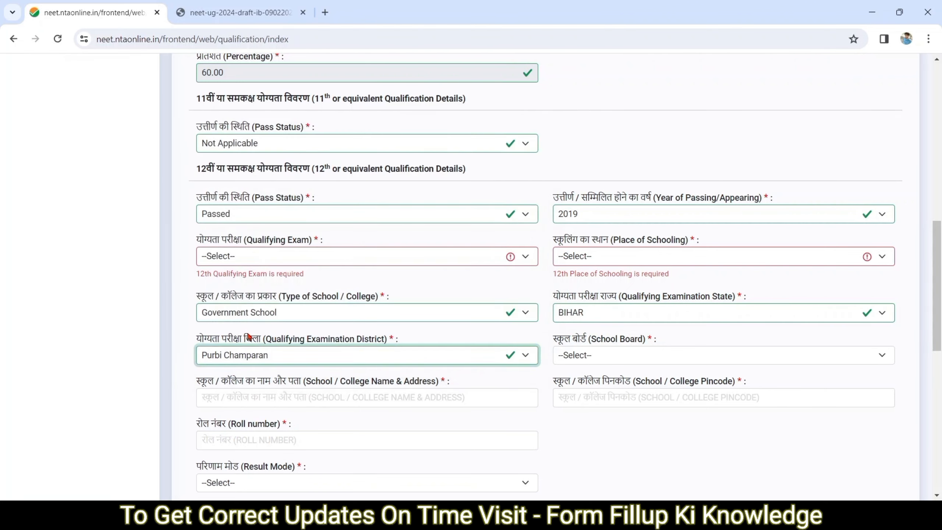
Choose BIHAR SCHOOL EXAMINATION BOARD as the 12th board, leaving school name, pincode and roll number blank
left_click(643, 362)
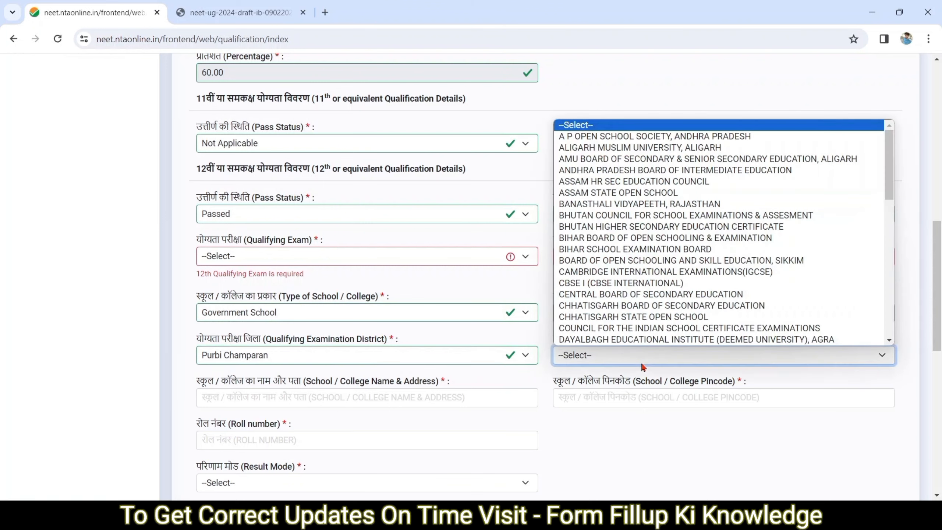
left_click(604, 249)
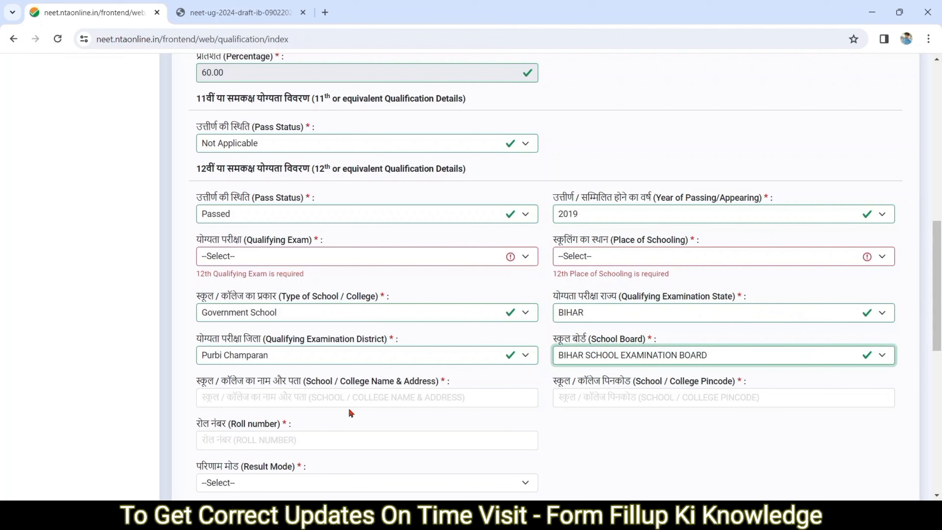
left_click(352, 397)
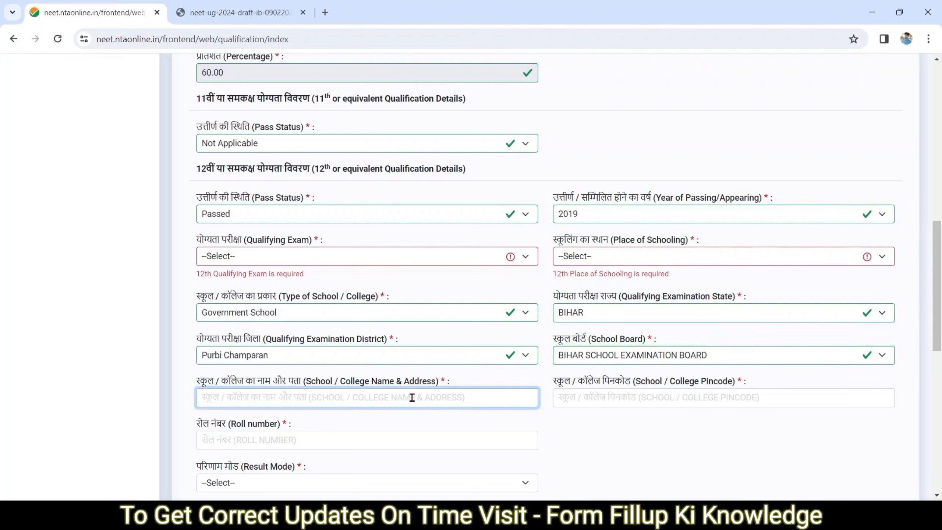
left_click(591, 397)
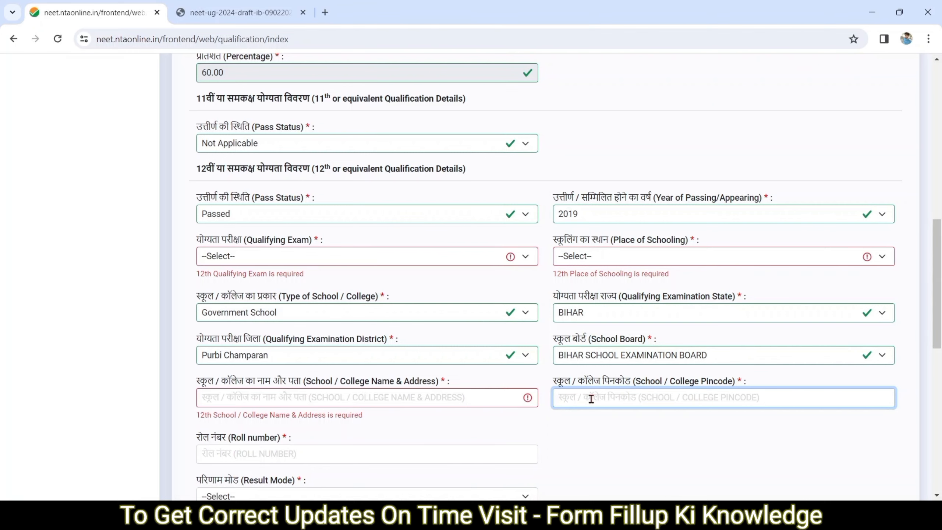
left_click(584, 429)
scroll(583, 426, "down", 4)
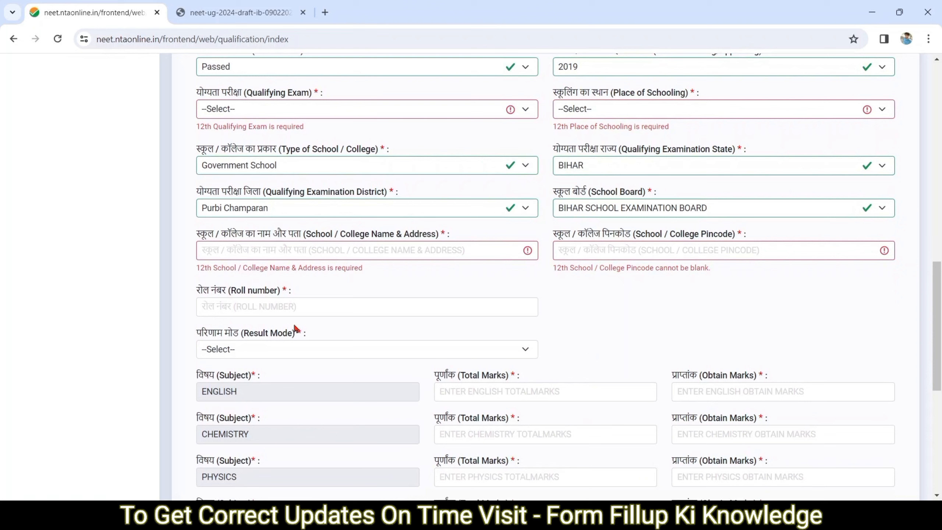
left_click(283, 301)
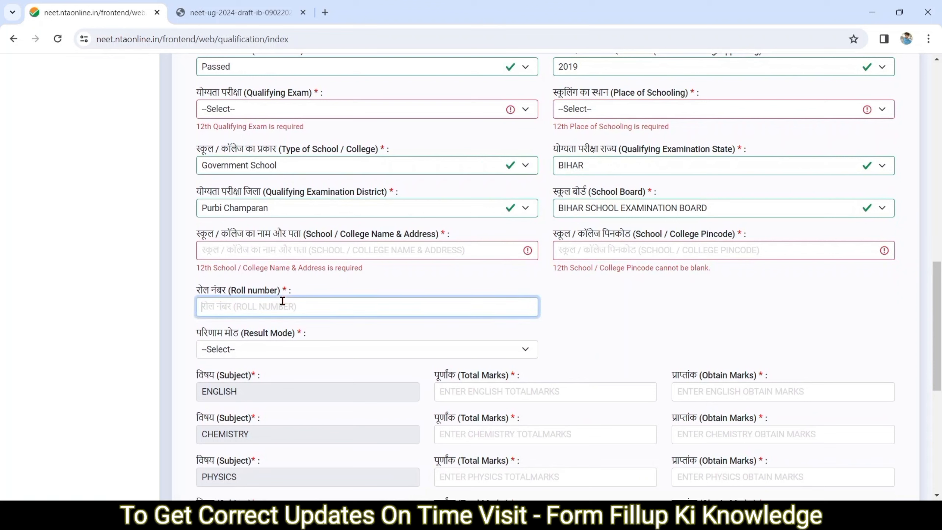
left_click(238, 356)
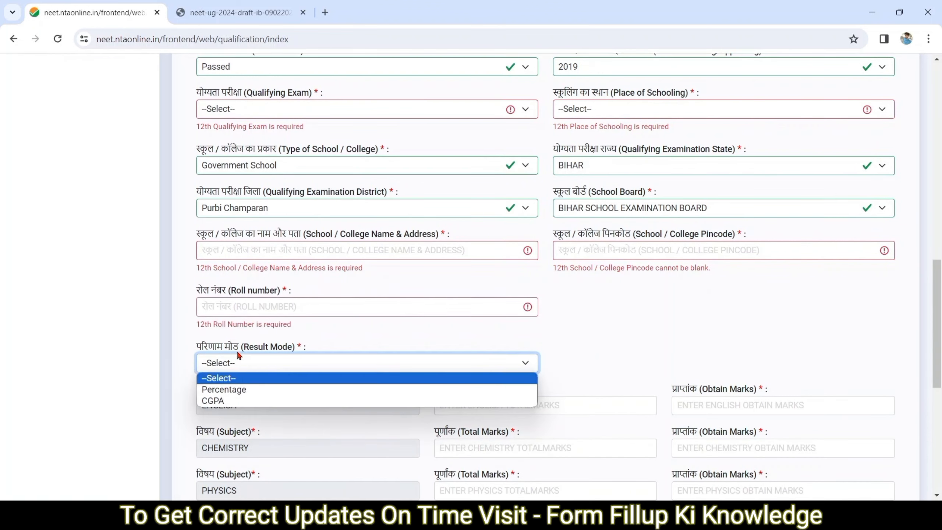
Set the 12th result mode to Percentage with Total Marks 500 and Obtain Marks 300, giving 60.00%
left_click(236, 392)
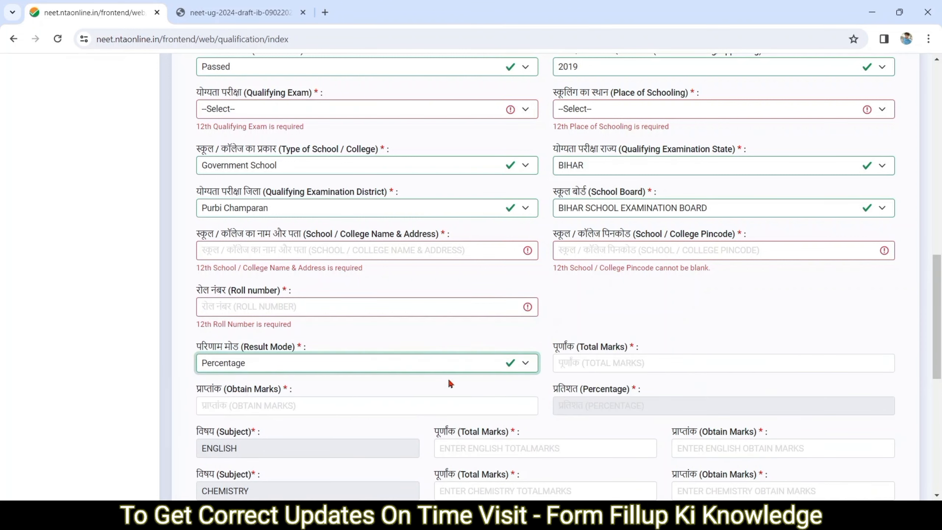
left_click(611, 360)
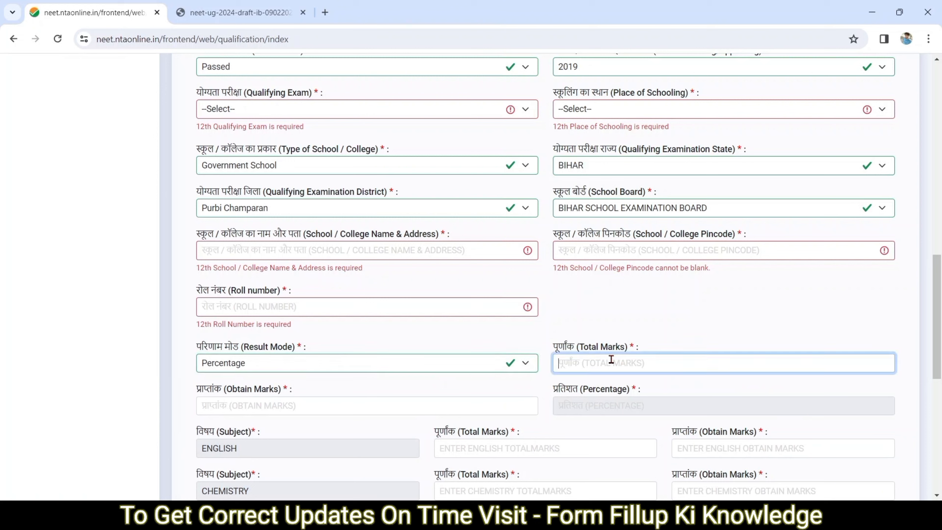
type("500")
left_click(375, 401)
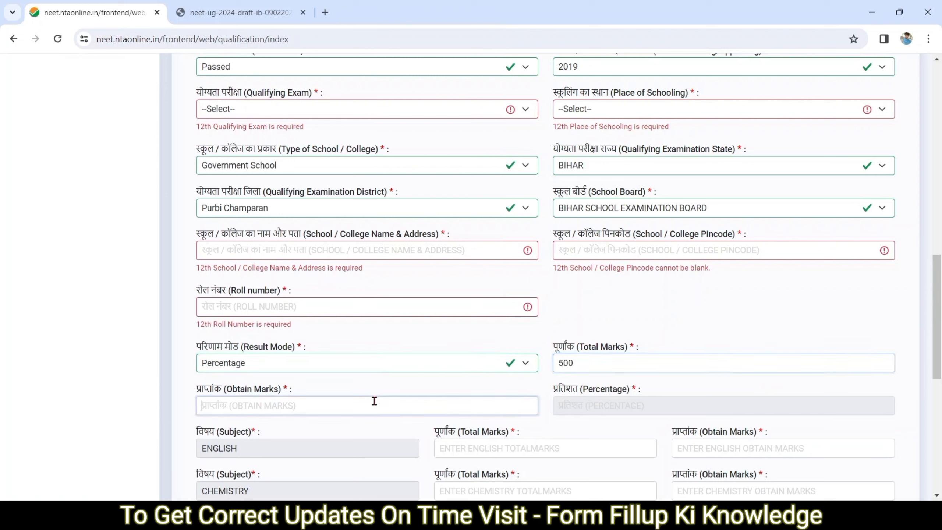
type("300")
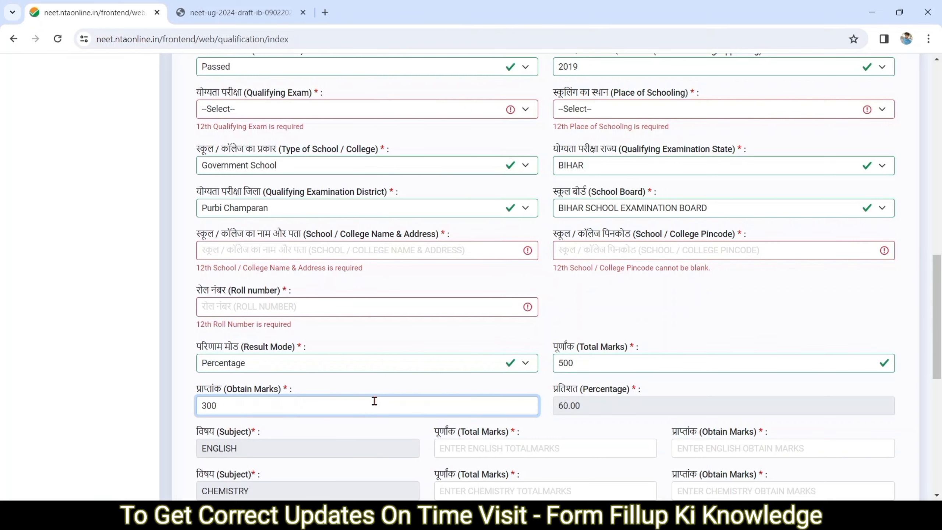
left_click(614, 407)
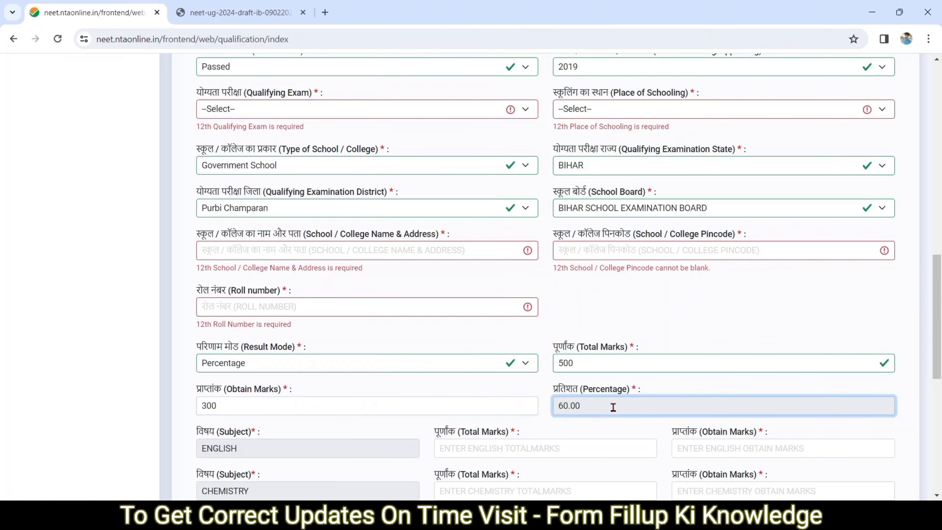
left_click(560, 435)
scroll(561, 435, "down", 8)
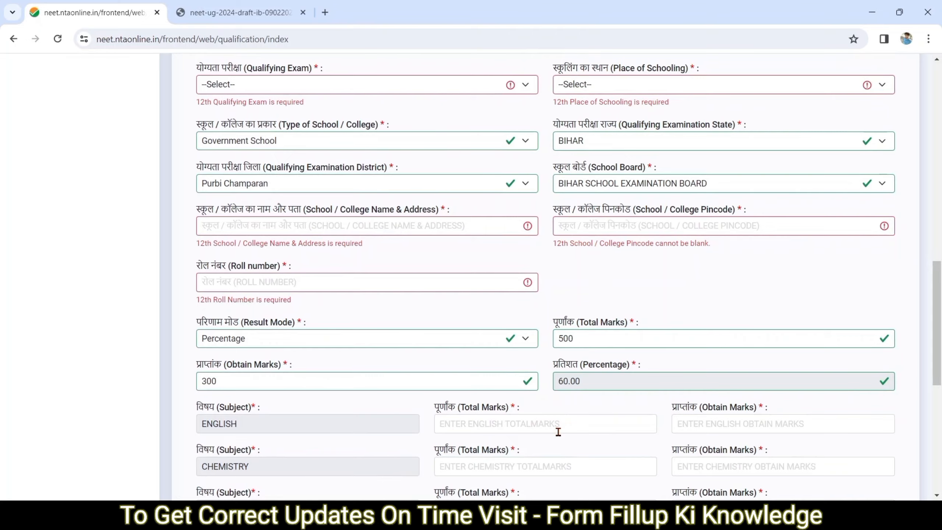
scroll(561, 435, "up", 2)
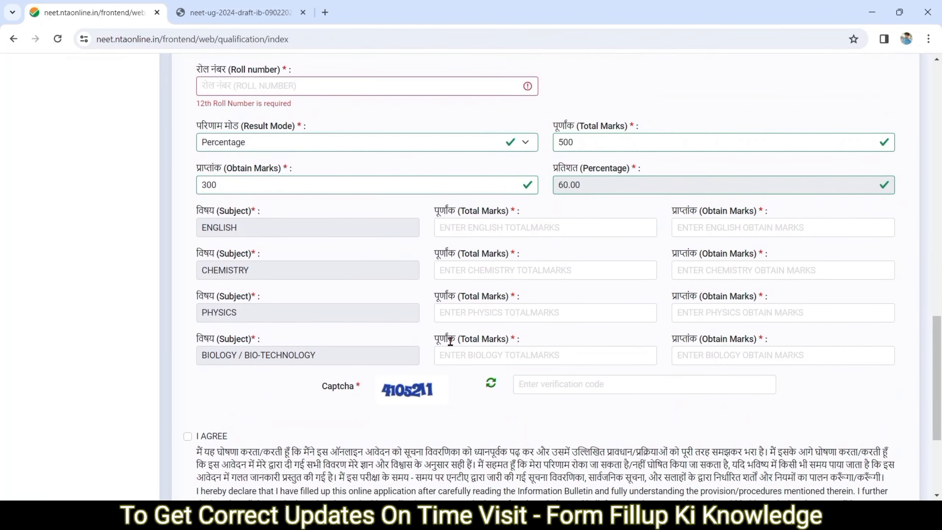
Enter 100 total marks and 60 obtained marks for English and Chemistry
left_click(468, 229)
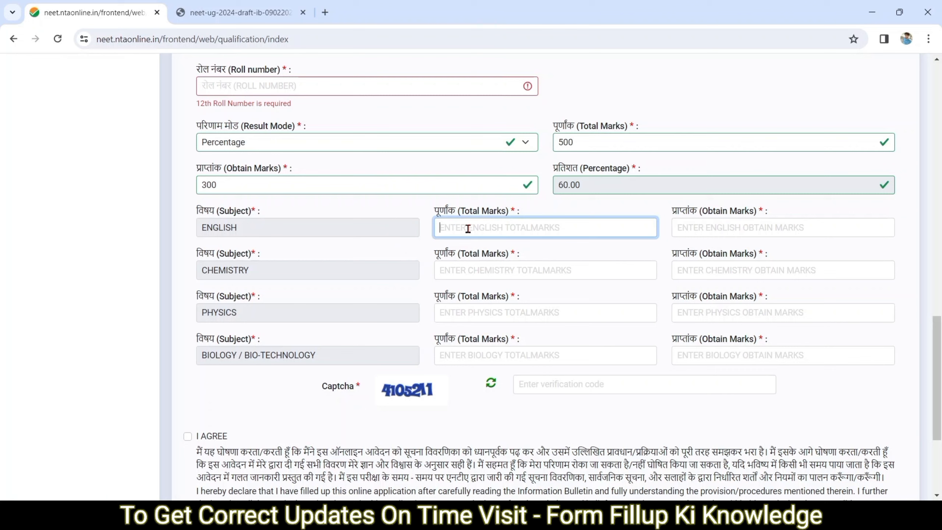
type("100")
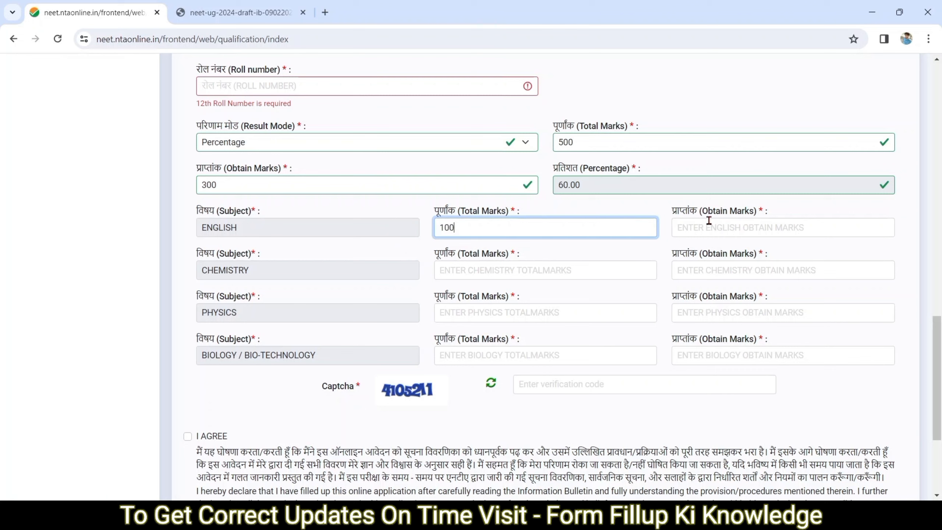
left_click(713, 224)
type("6")
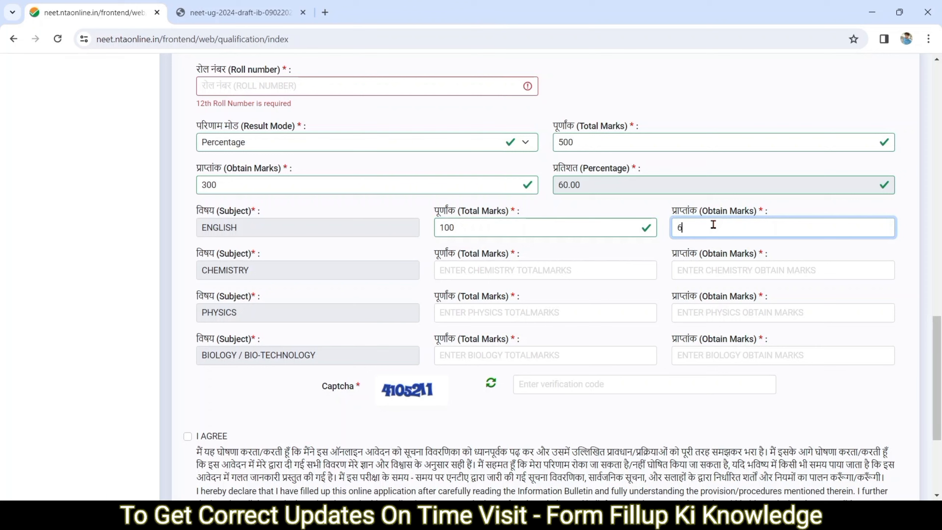
type("0")
left_click(471, 273)
type("100")
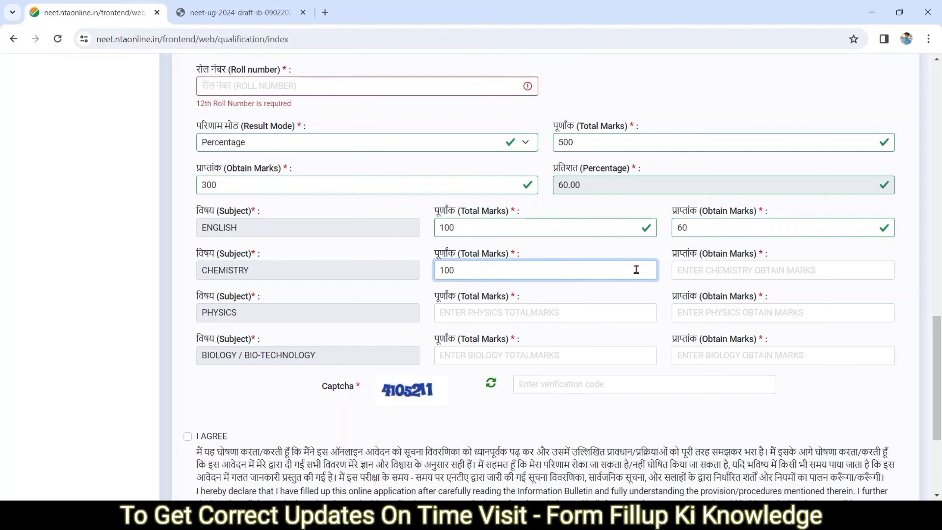
left_click(699, 270)
type("60")
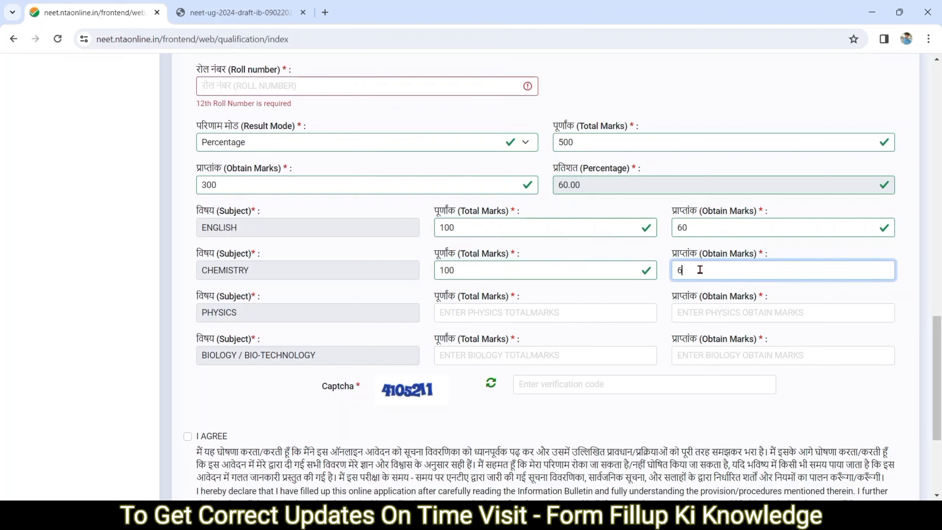
Enter 100 total marks and 60 obtained marks for Physics and Biology
left_click(485, 315)
type("100")
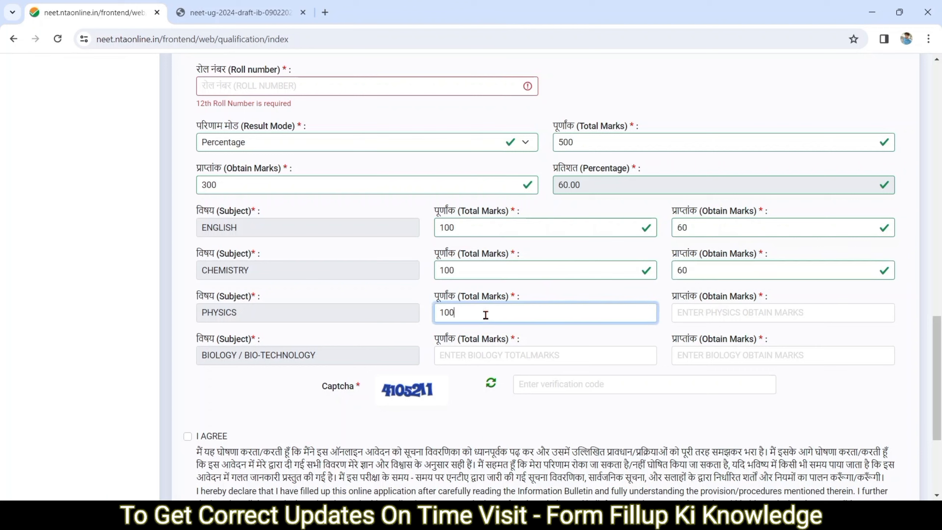
left_click(748, 307)
type("60")
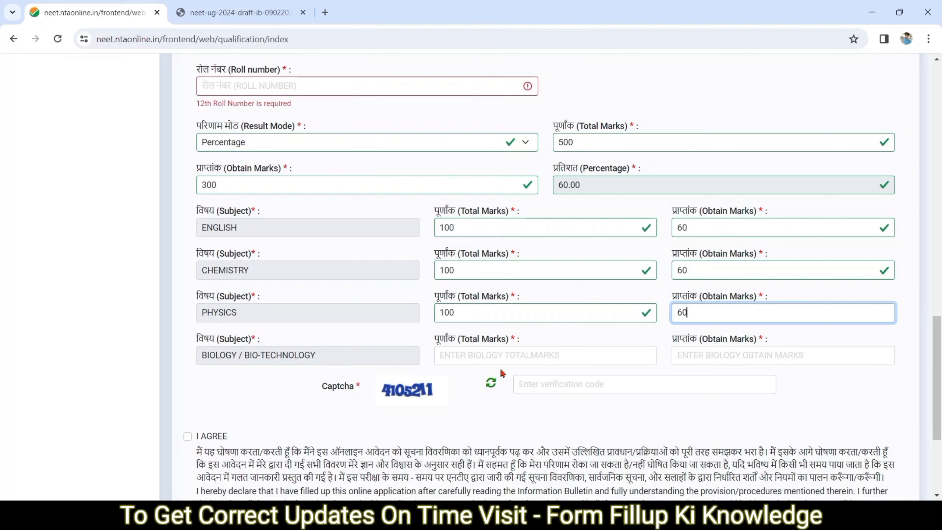
left_click(490, 353)
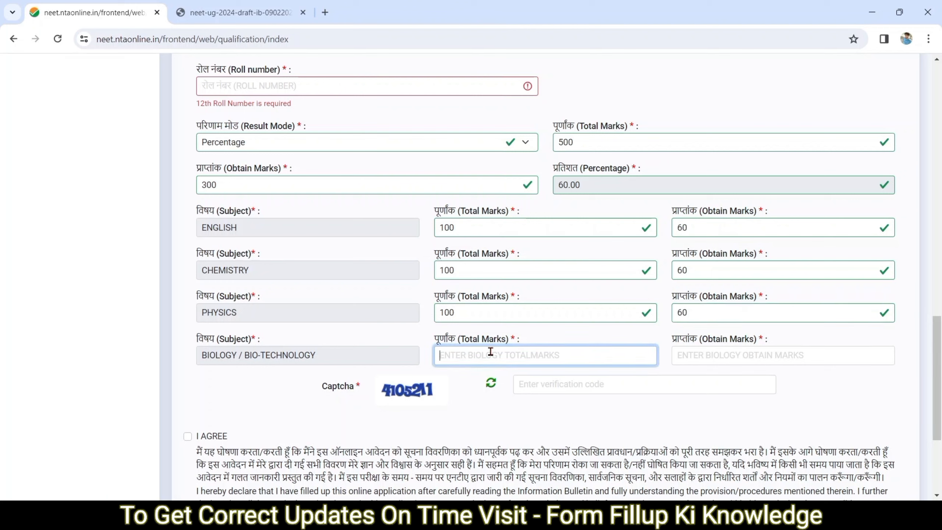
type("100")
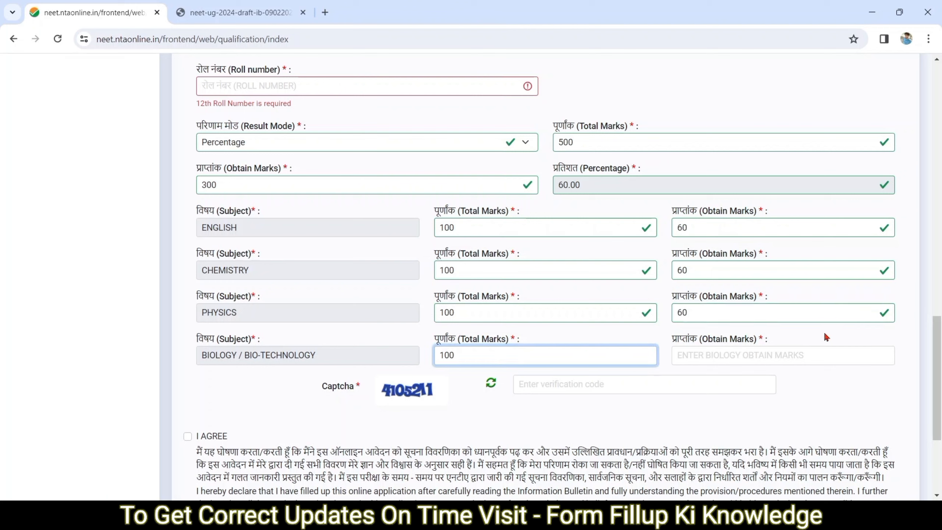
left_click(794, 347)
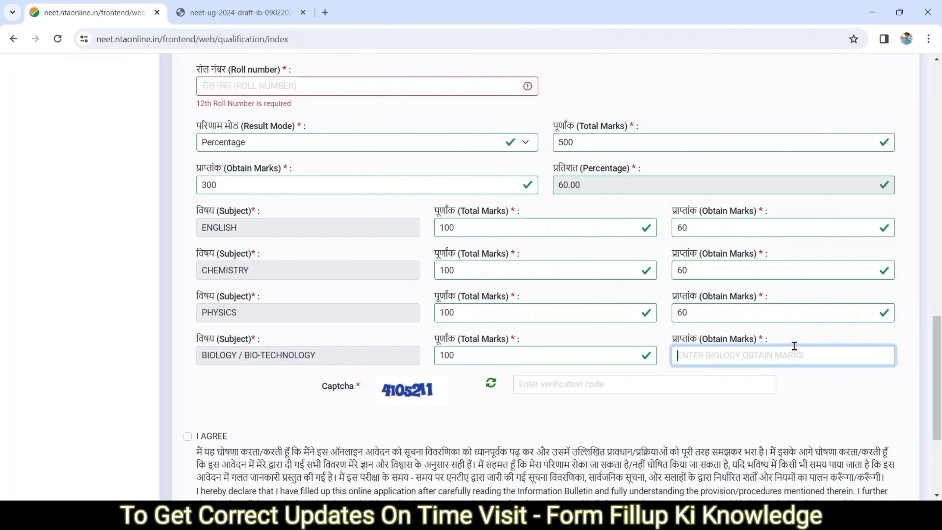
type("60")
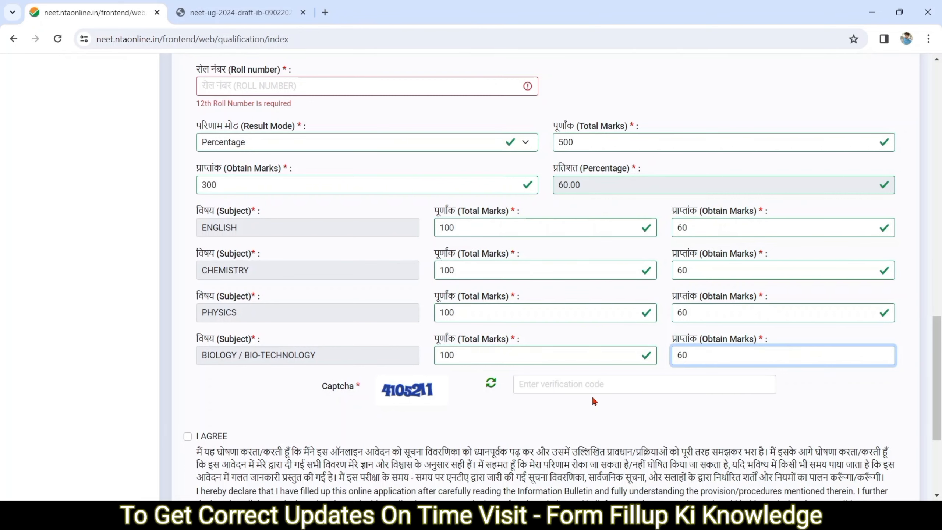
left_click(484, 442)
scroll(485, 443, "down", 5)
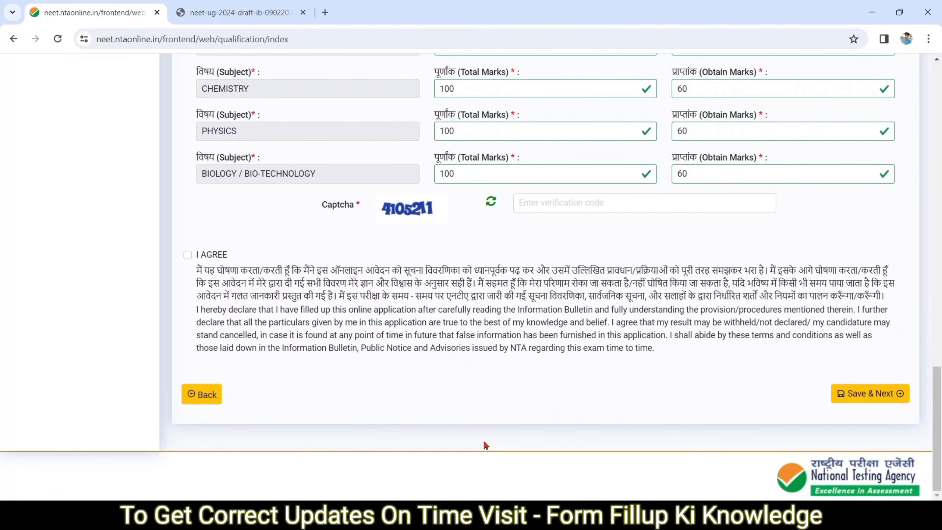
scroll(485, 445, "up", 13)
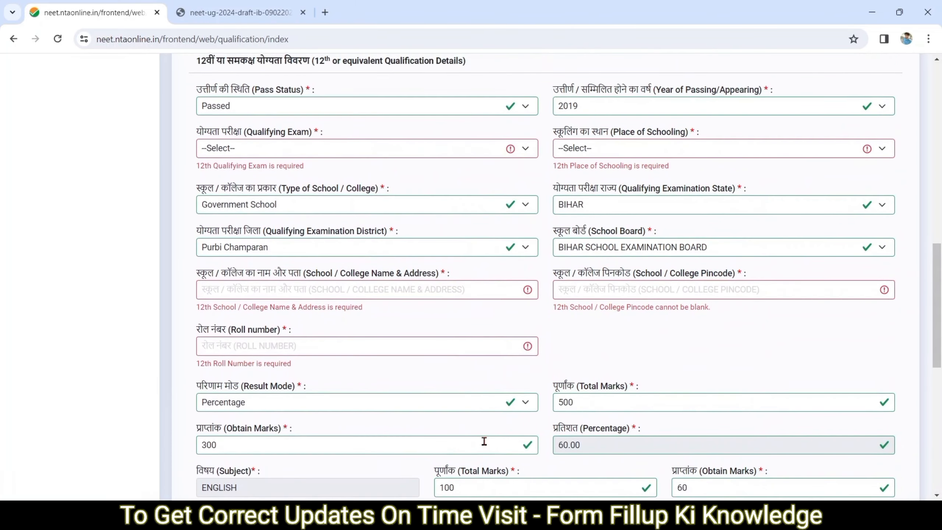
Browse the Qualifying Exam dropdown options Code 02 through Code 07 without choosing one
left_click(298, 148)
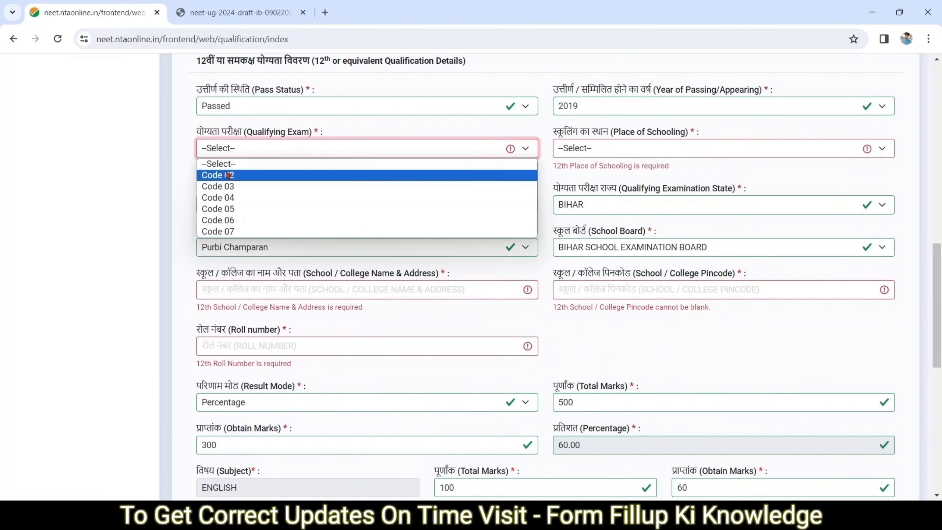
key("Down")
key("Down")
key("Down")
key("Down")
key("Down")
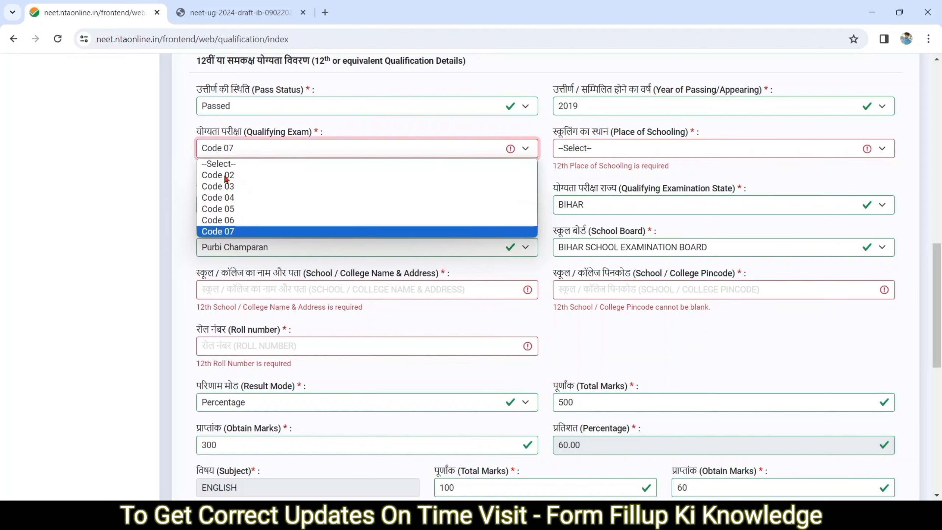
key("Up")
key("Up")
key("Up")
key("Up")
key("Up")
key("Up")
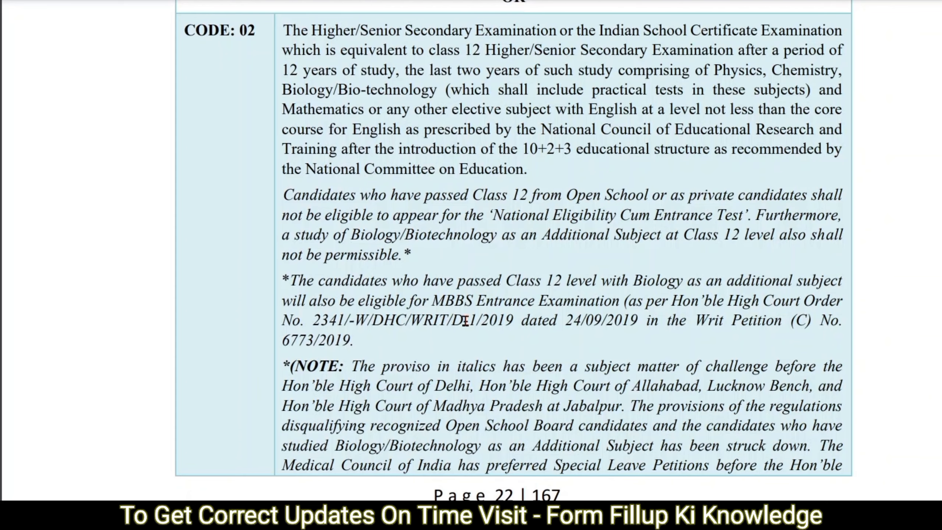
Scroll the Information Bulletin to section 5.4's code table showing the CODE: 01 and CODE: 02 descriptions
scroll(466, 320, "up", 10)
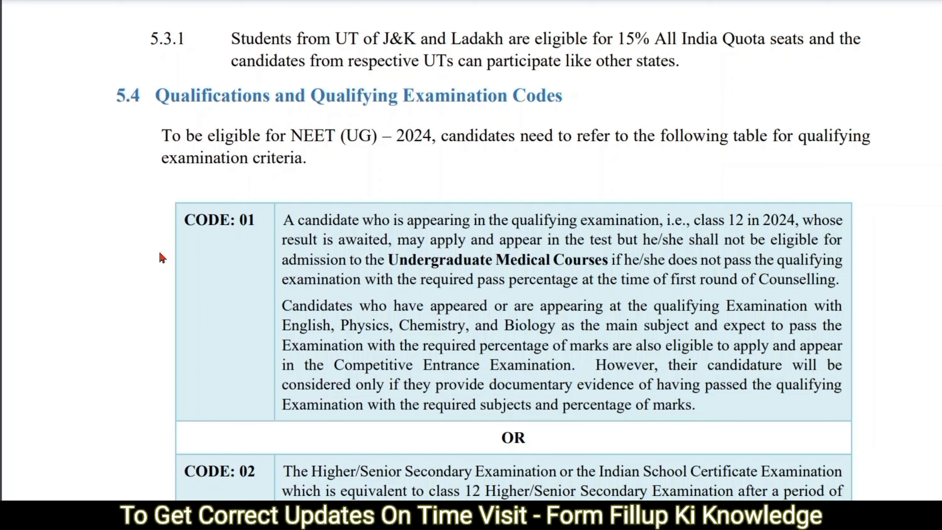
scroll(162, 258, "down", 3)
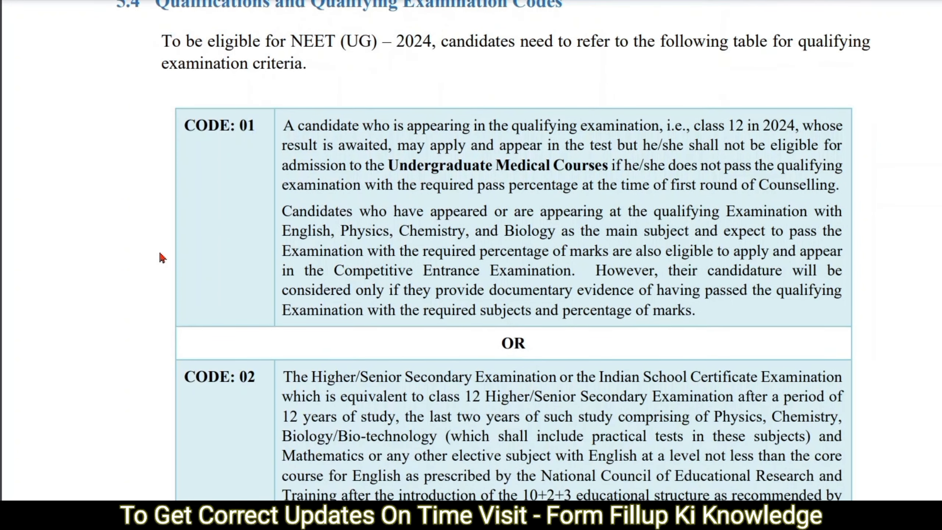
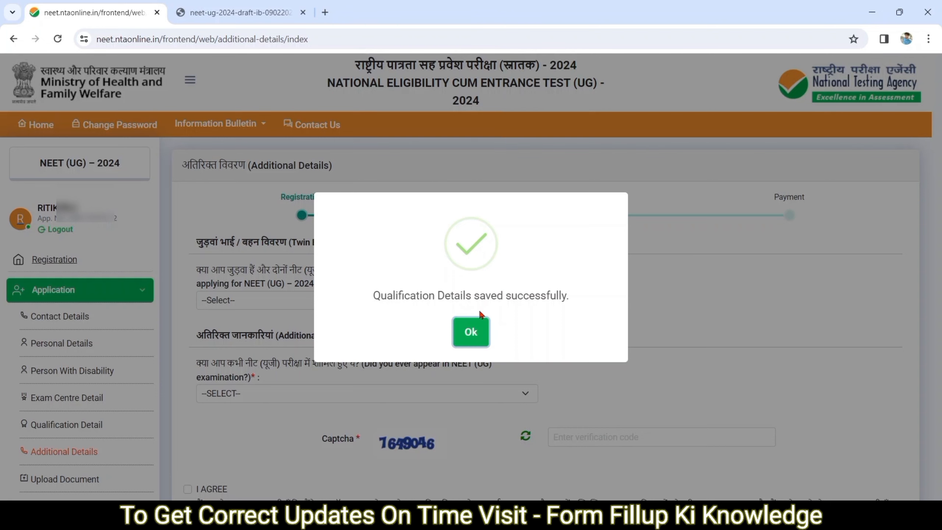
Answer No to the twin question and NO to having appeared in NEET before
left_click(470, 332)
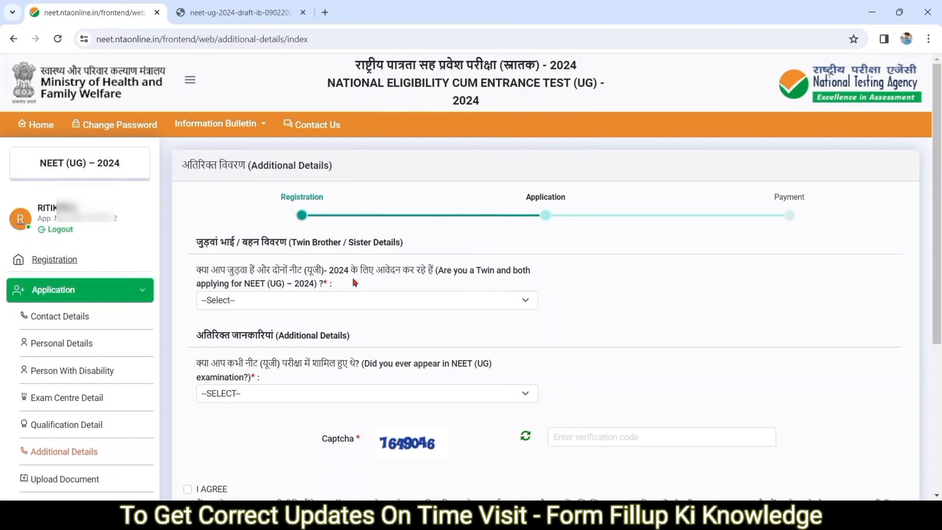
left_click(309, 301)
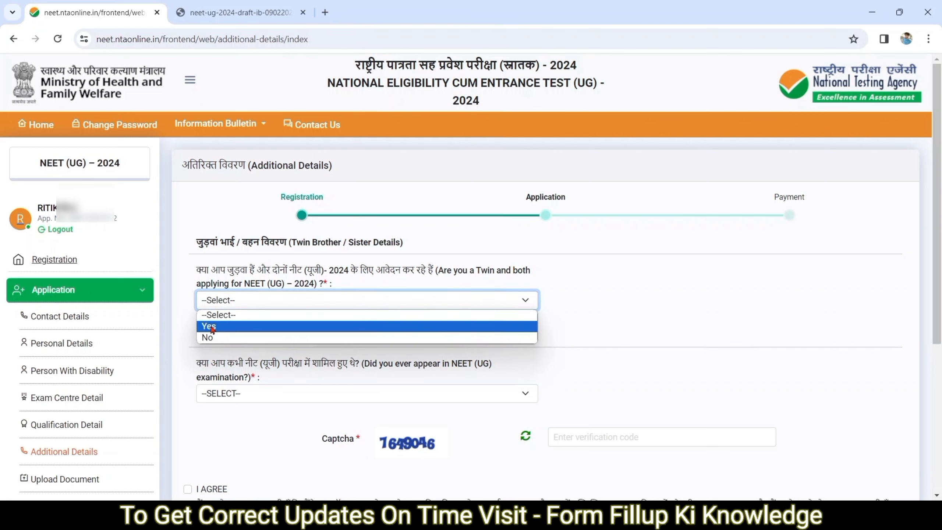
left_click(205, 338)
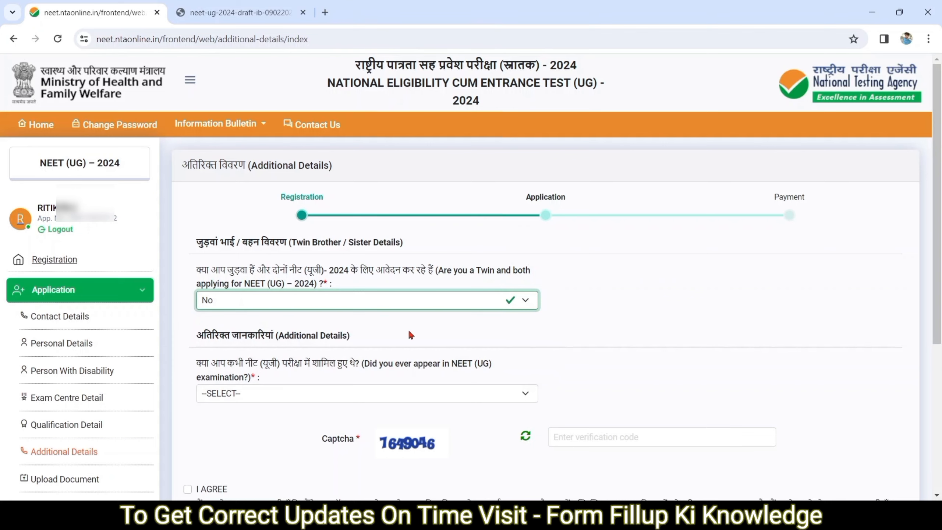
scroll(413, 335, "down", 5)
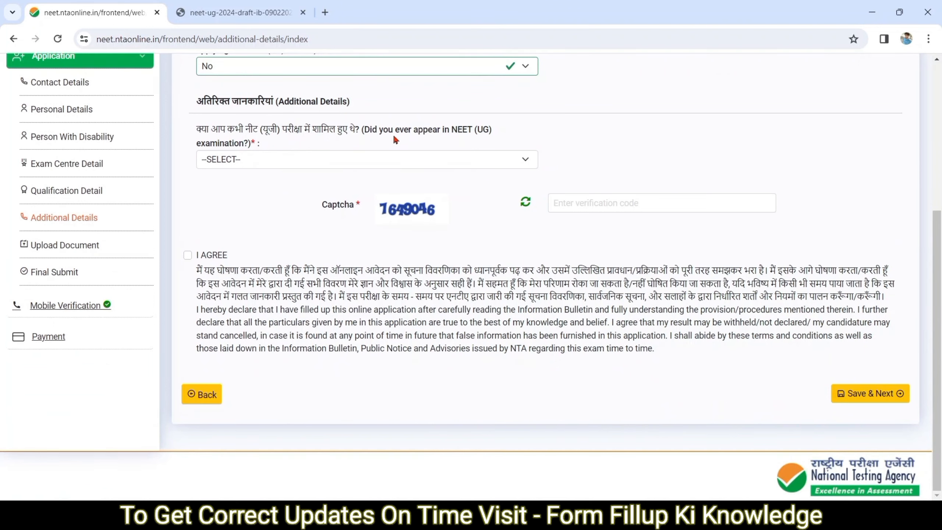
left_click(251, 162)
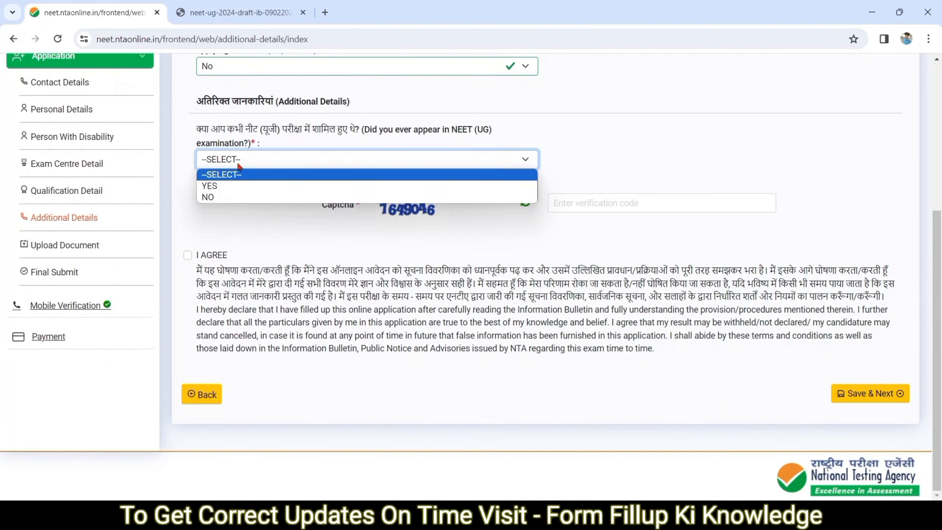
left_click(218, 186)
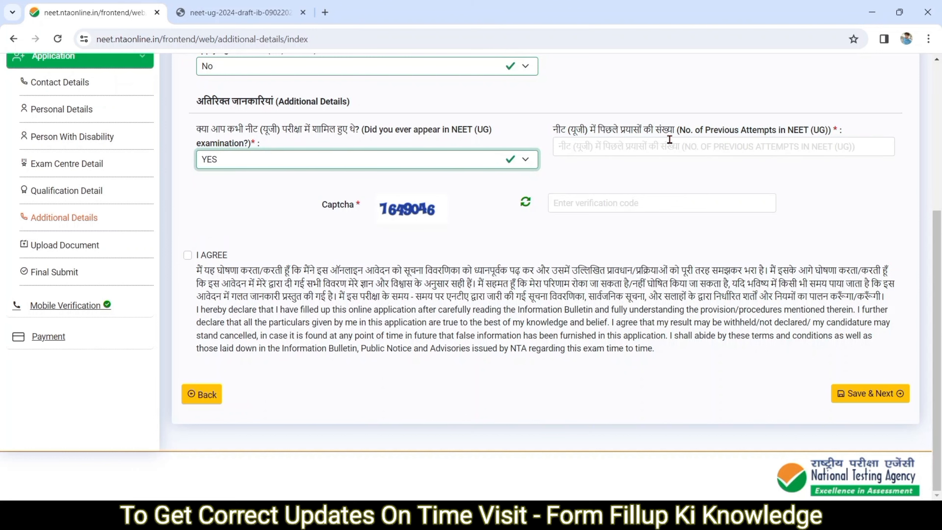
left_click(661, 149)
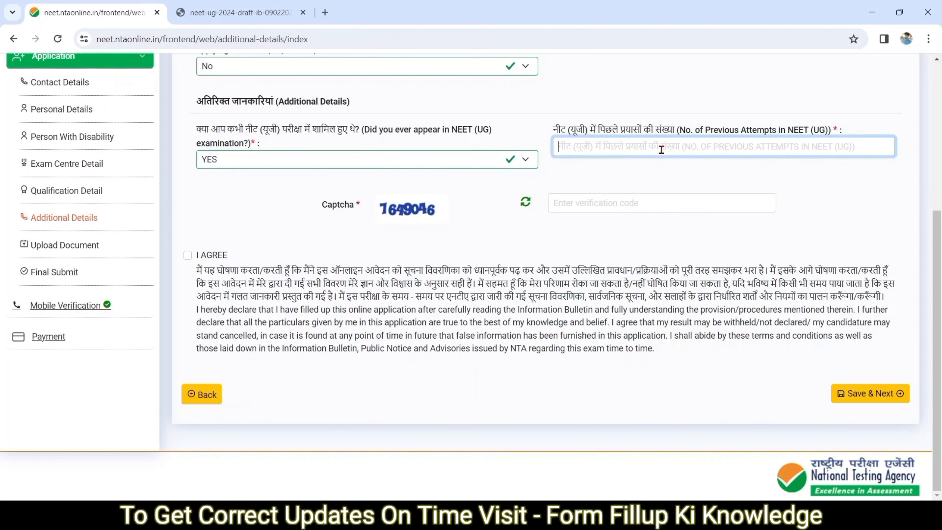
left_click(372, 159)
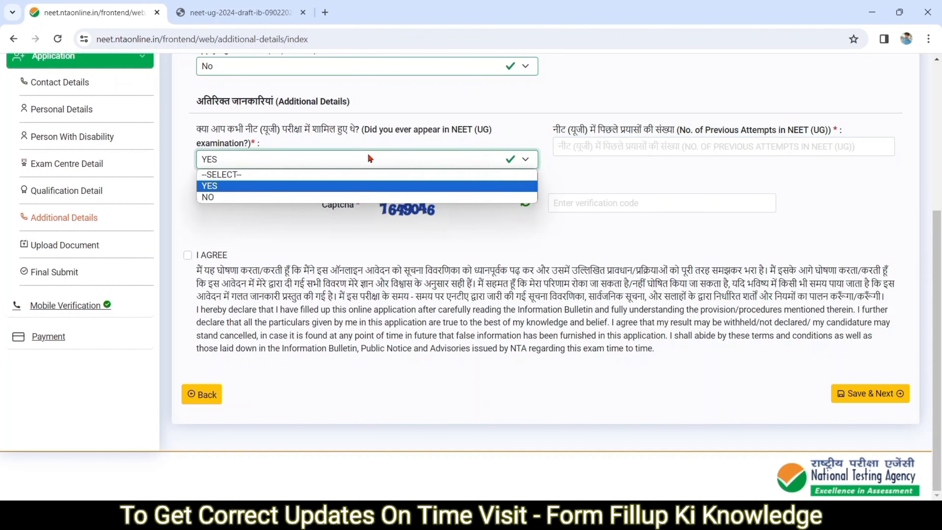
left_click(242, 198)
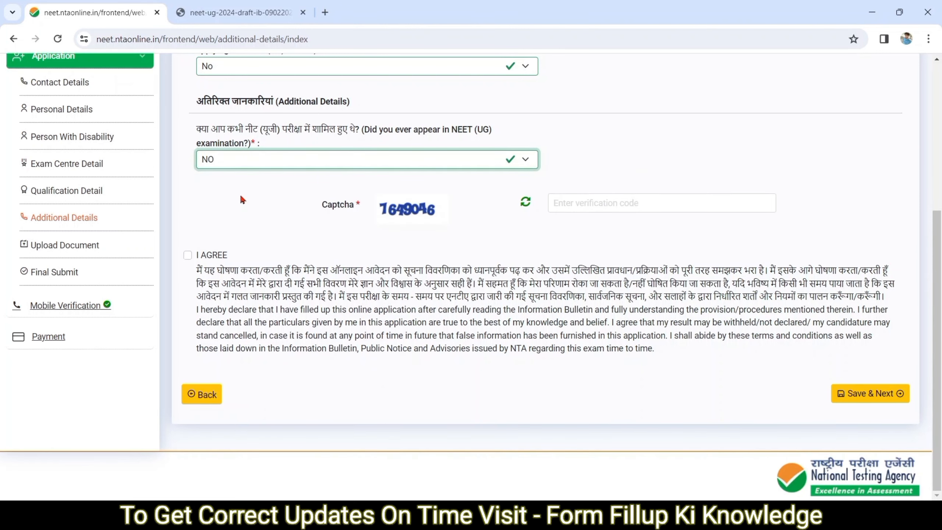
Enter the captcha, accept the I AGREE declaration, and save the additional details
left_click(614, 195)
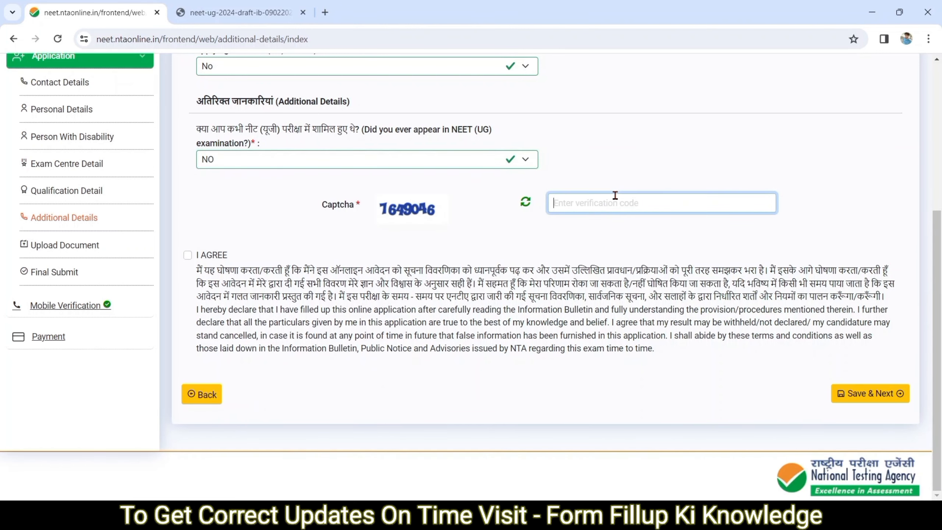
type("7649046")
left_click(188, 255)
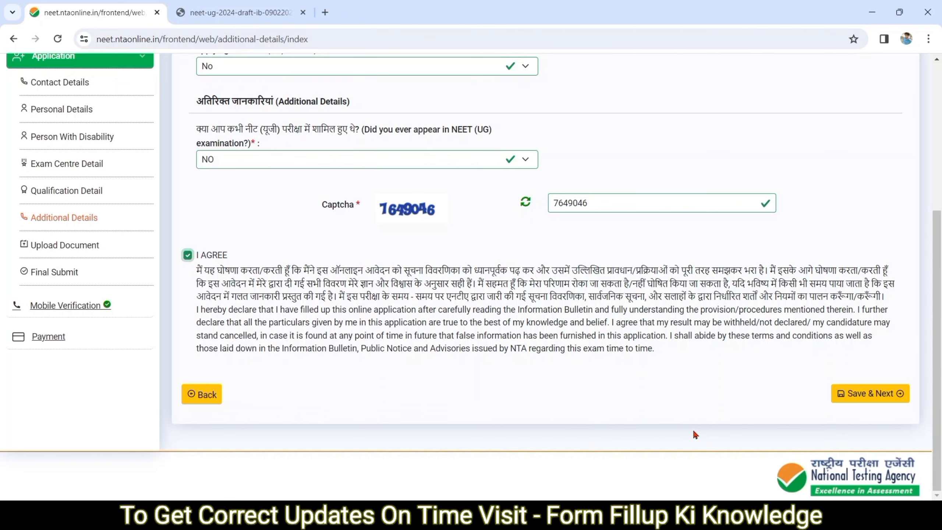
left_click(845, 395)
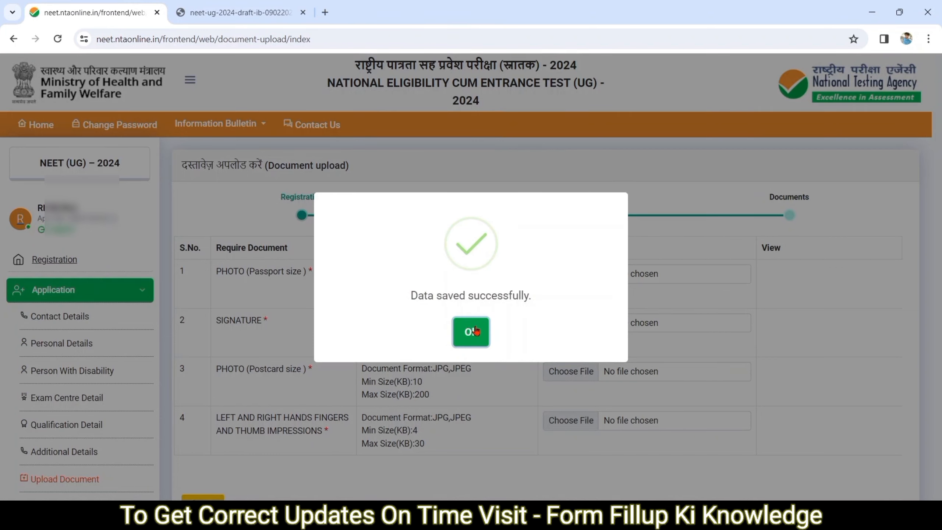
Save the passport photo, signature, postcard photo and finger impression uploads to reach the Review Application Form
left_click(476, 330)
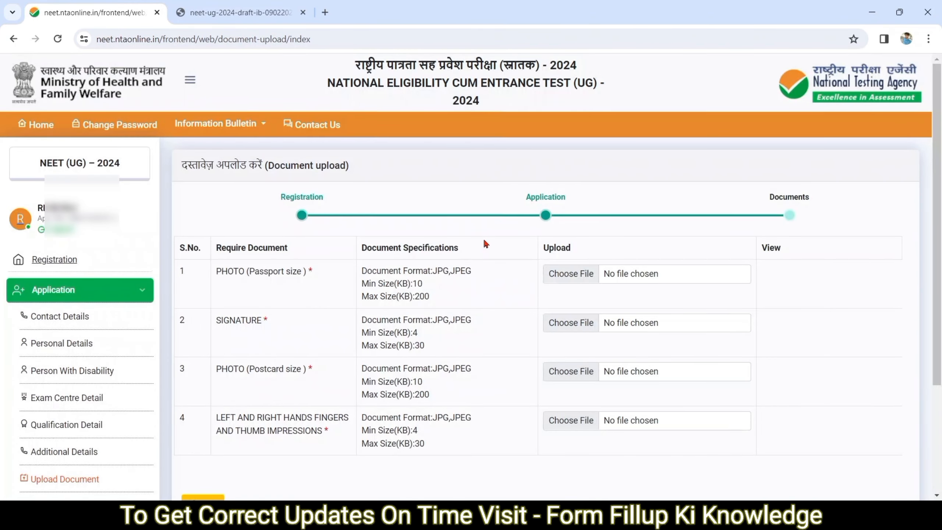
scroll(486, 244, "down", 3)
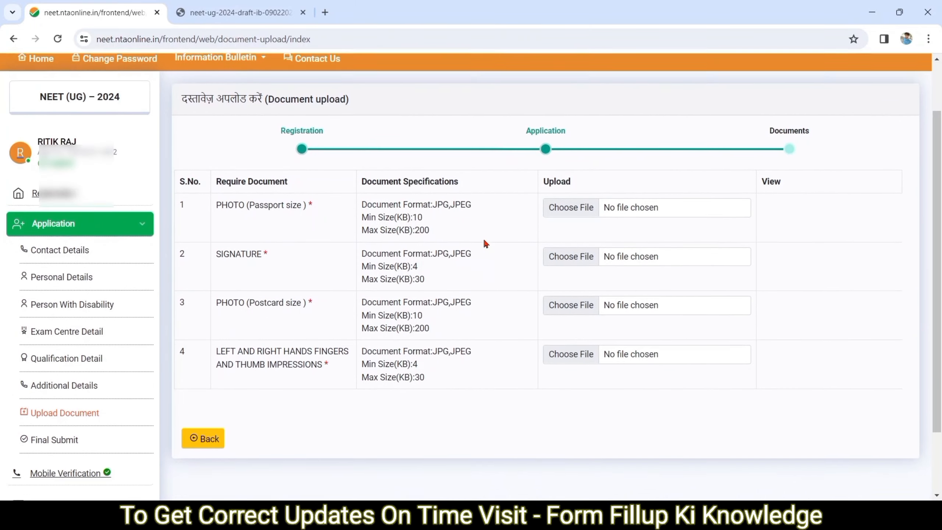
scroll(485, 244, "down", 1)
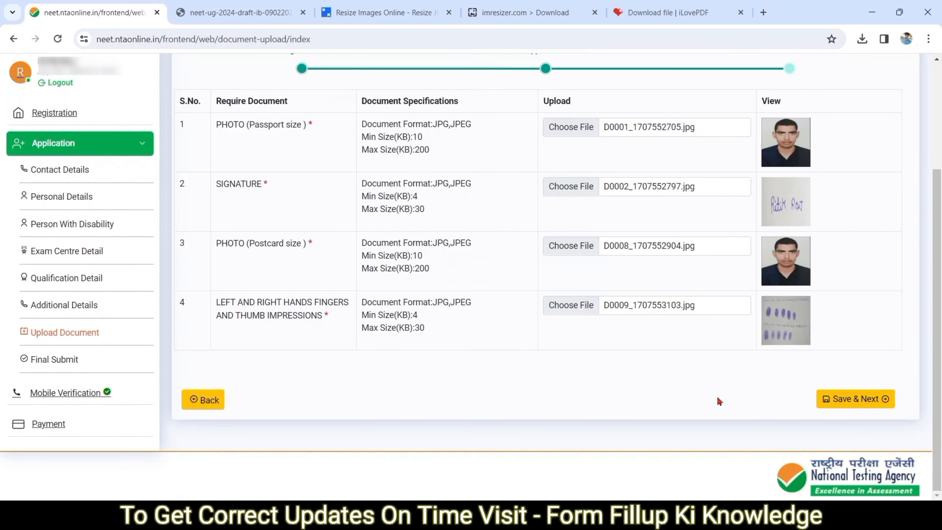
left_click(836, 402)
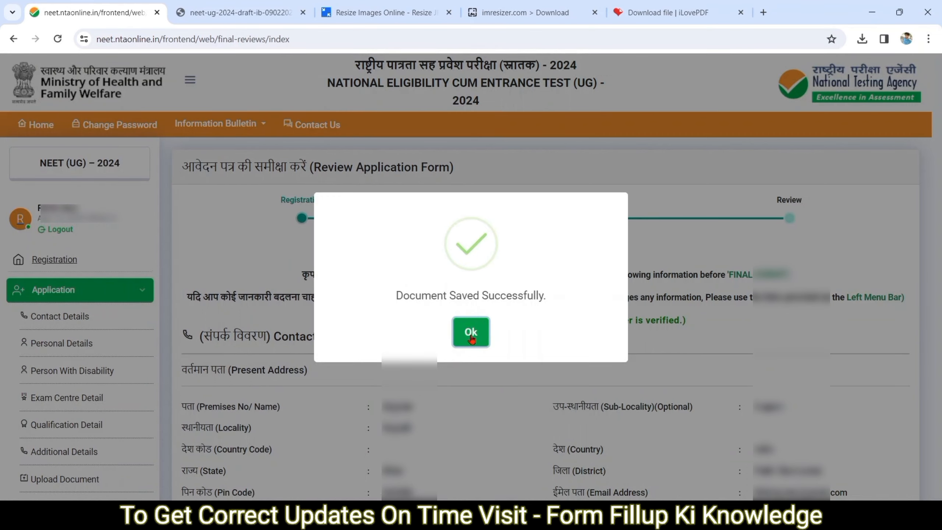
Review the application down to the Document upload table and bring up the Final Submit checklist
left_click(479, 326)
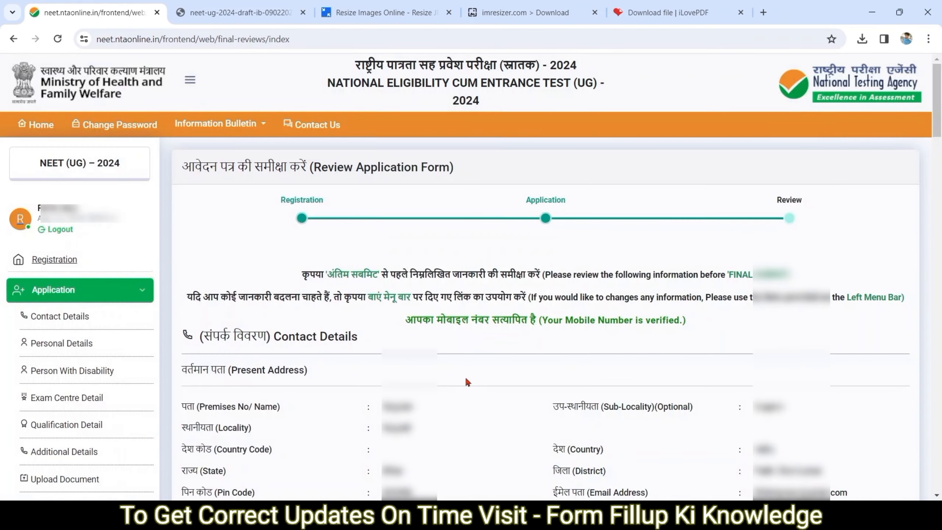
scroll(468, 383, "down", 2)
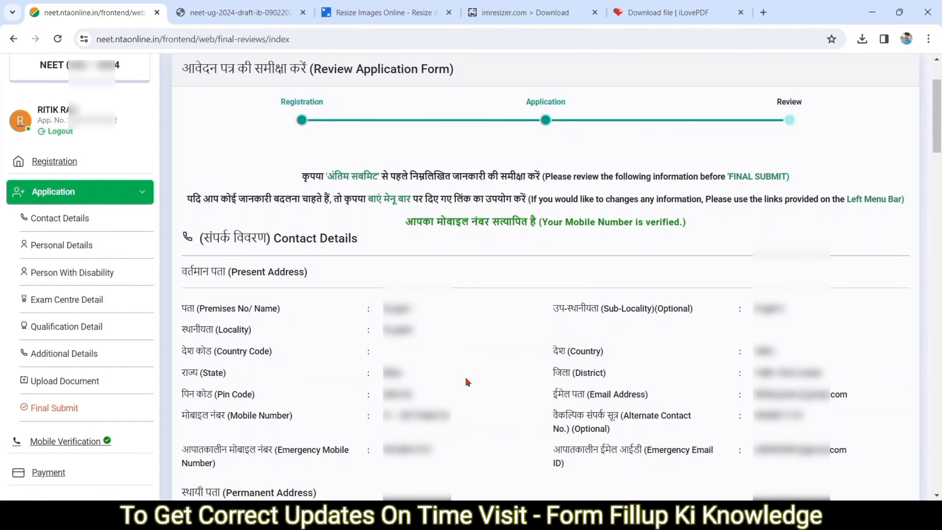
scroll(467, 383, "down", 9)
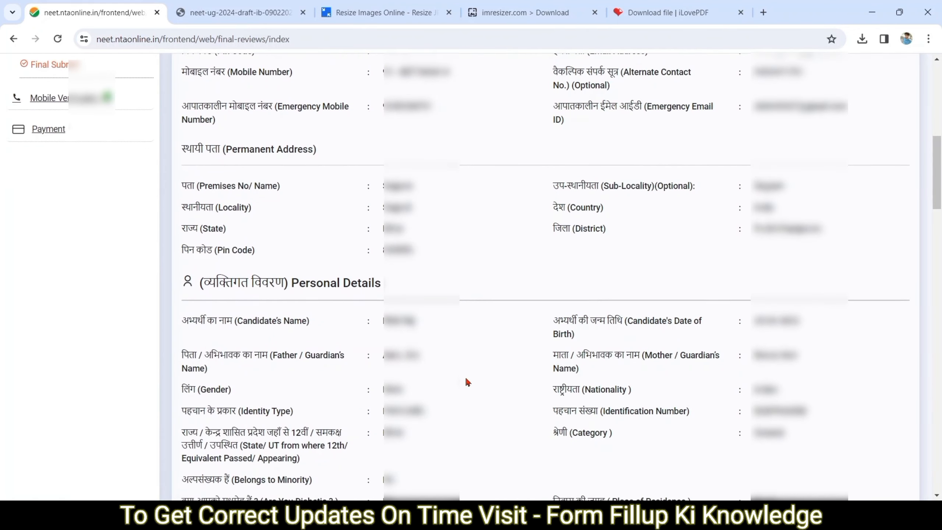
scroll(467, 382, "down", 20)
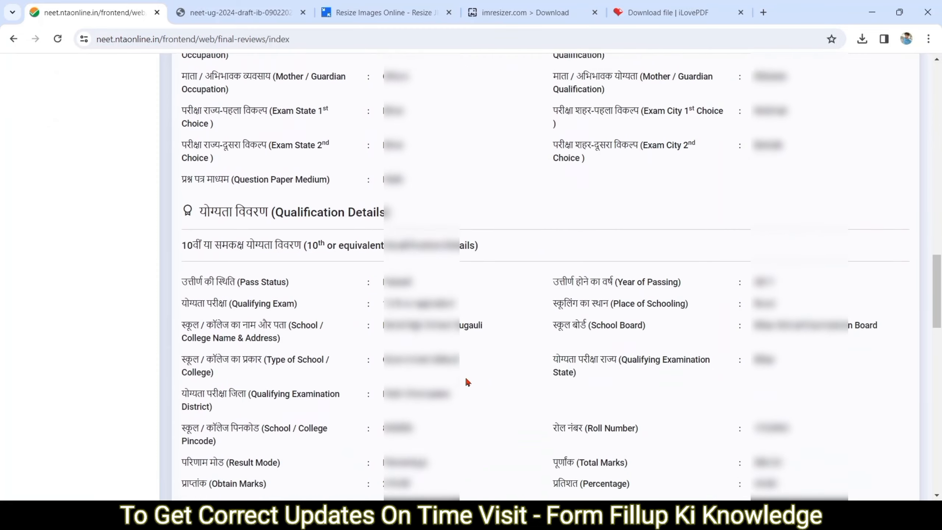
scroll(468, 383, "down", 9)
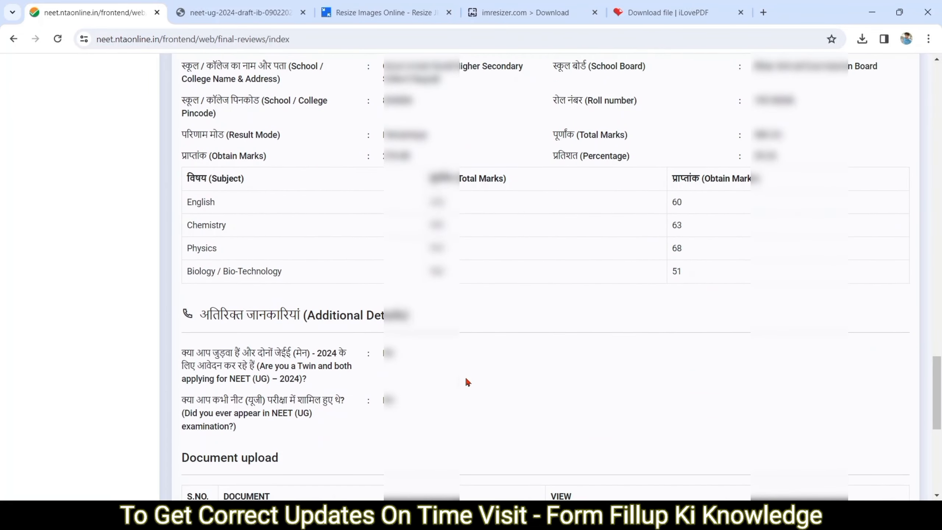
scroll(467, 382, "down", 8)
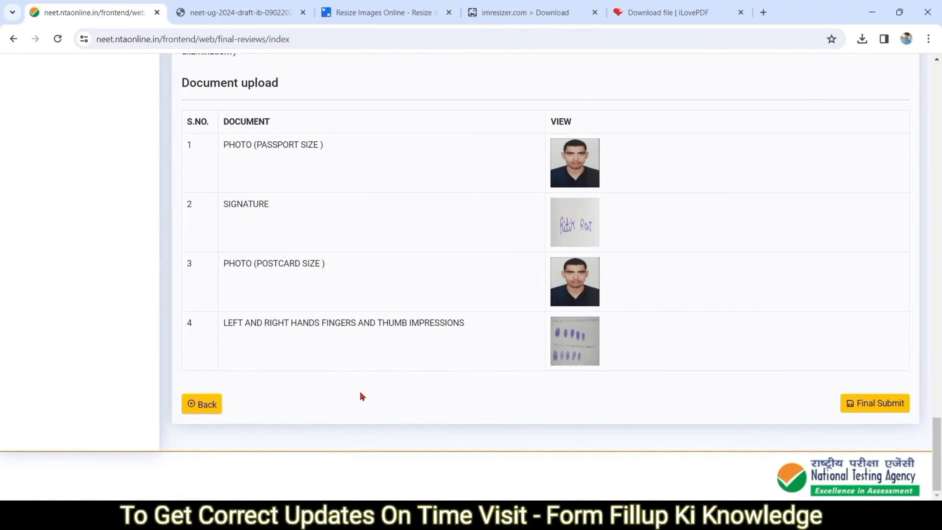
left_click(860, 407)
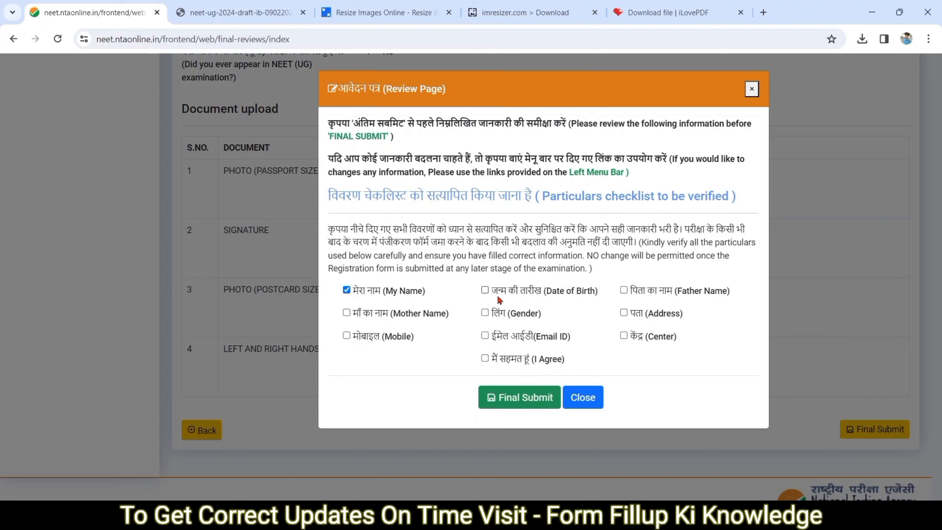
Mark Date of Birth, Mother Name, Gender, Father Name and Email ID as verified, then final-submit
left_click(484, 289)
left_click(352, 314)
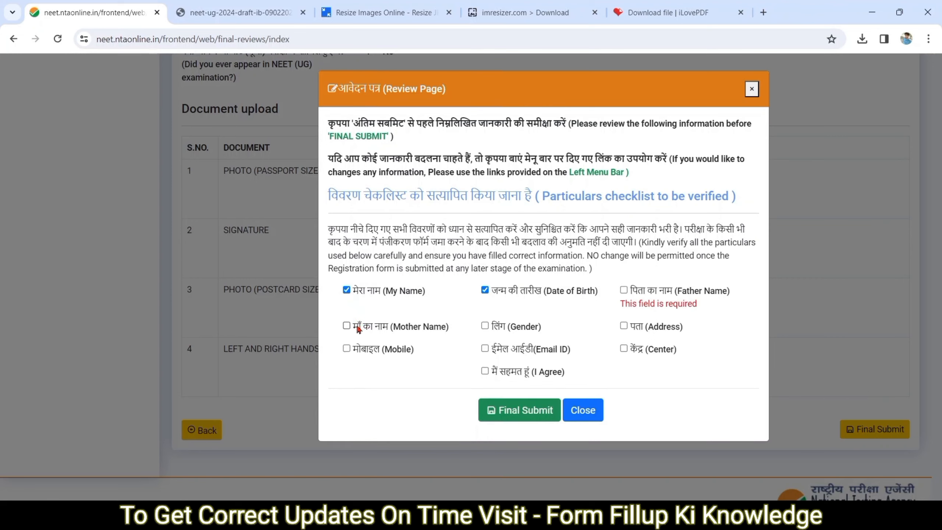
left_click(346, 325)
left_click(485, 326)
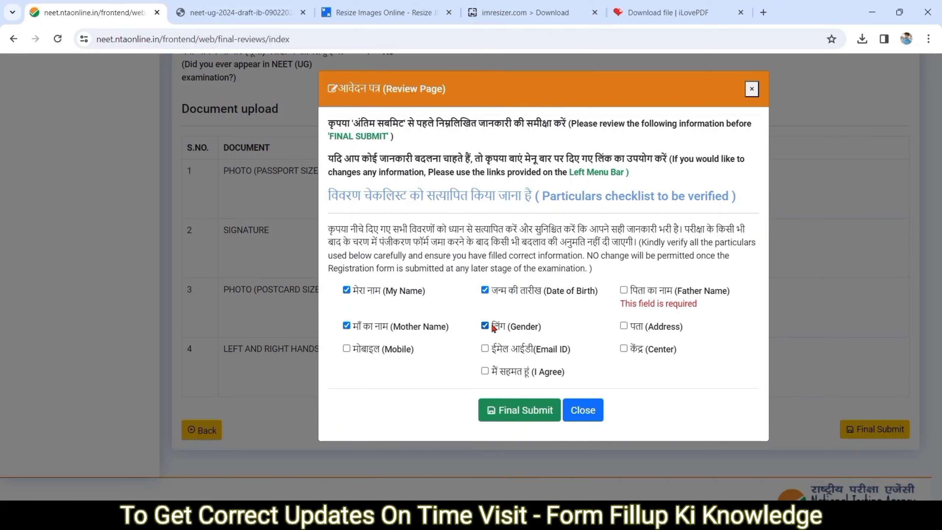
left_click(623, 290)
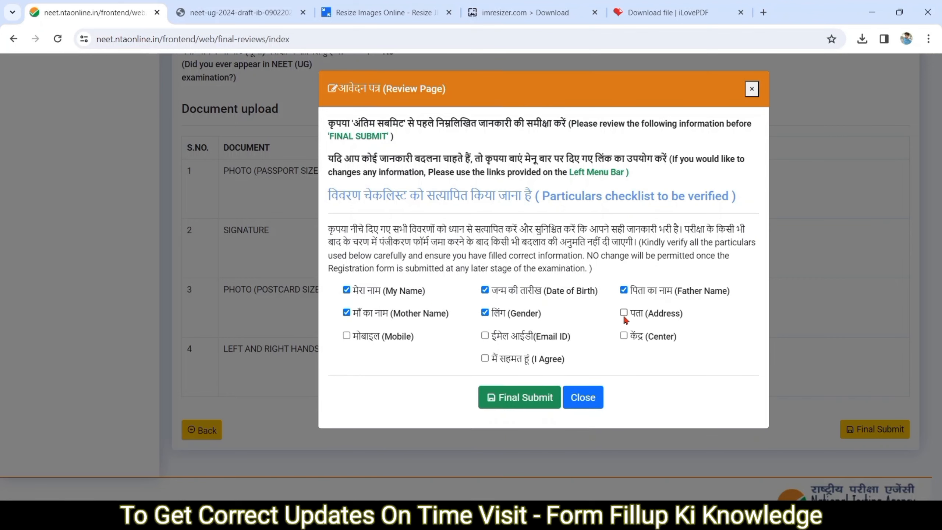
left_click(485, 336)
left_click(499, 402)
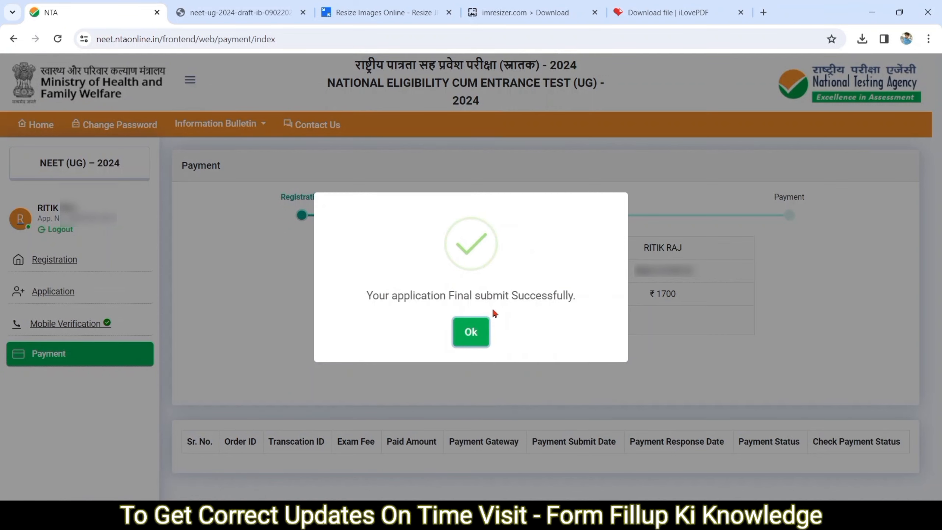
Choose Pay now for the ₹1700 fee and pick the SBI Epay gateway
left_click(470, 329)
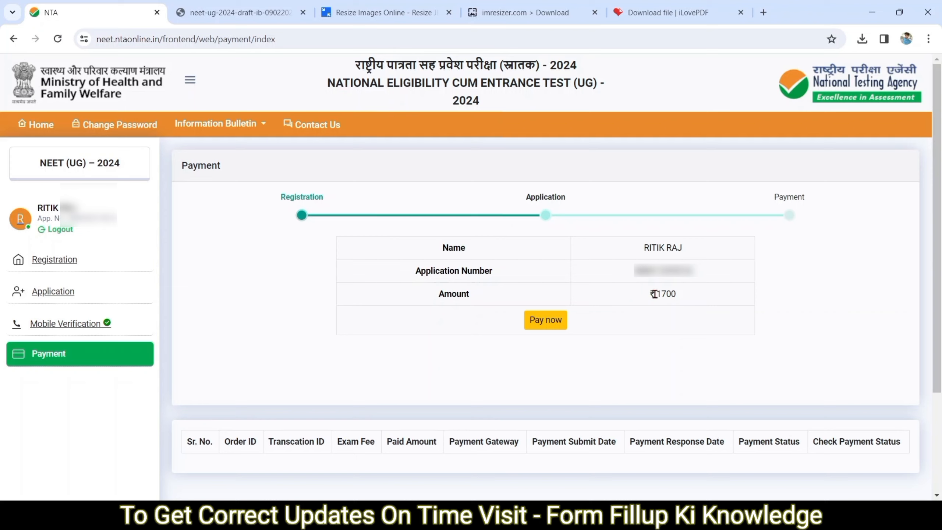
left_click(552, 322)
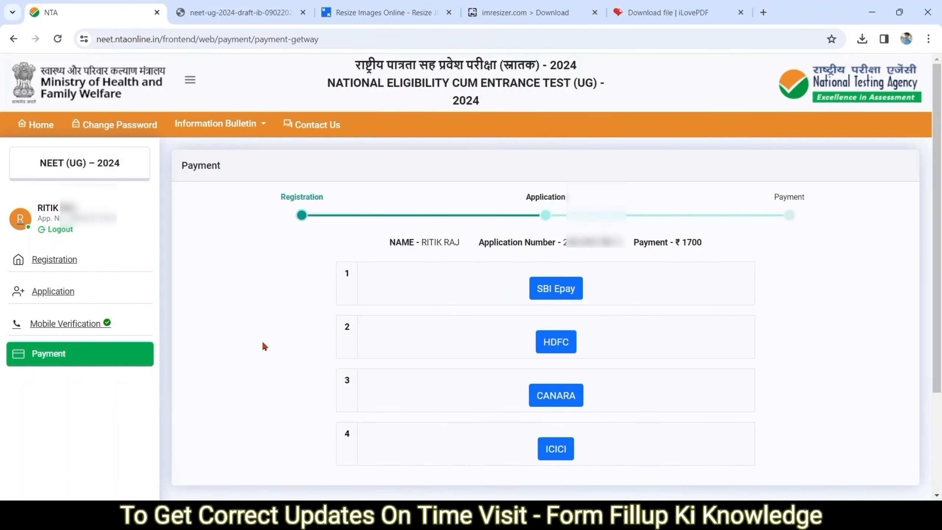
scroll(264, 346, "down", 3)
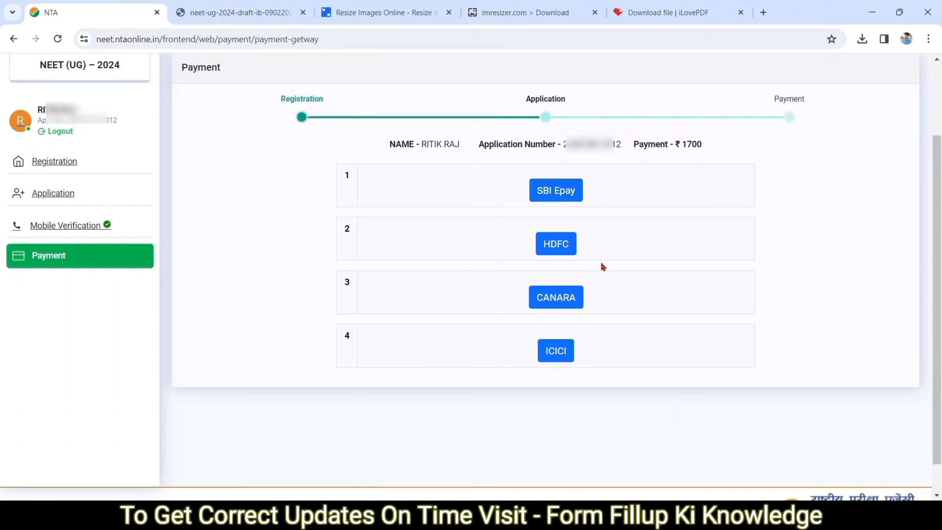
left_click(563, 193)
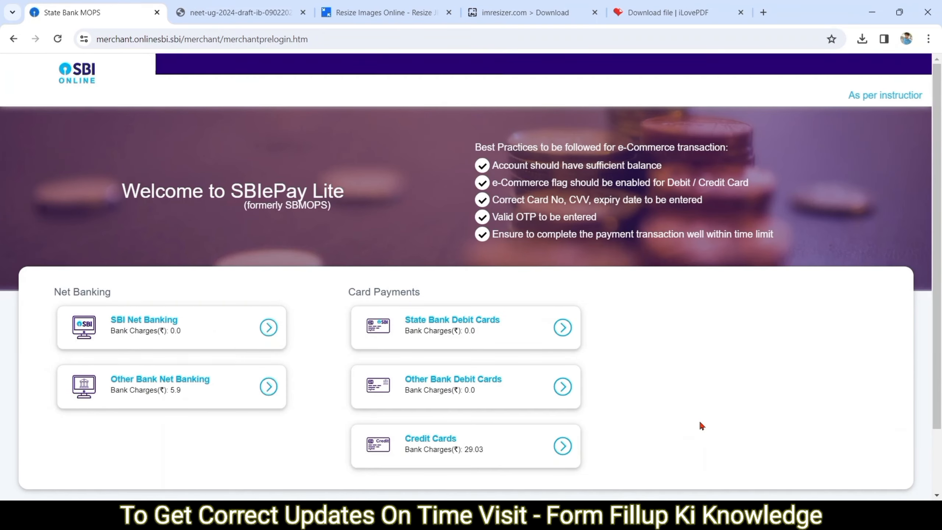
Select State Bank Debit Cards and confirm the Rs 1700 payment
scroll(701, 425, "down", 2)
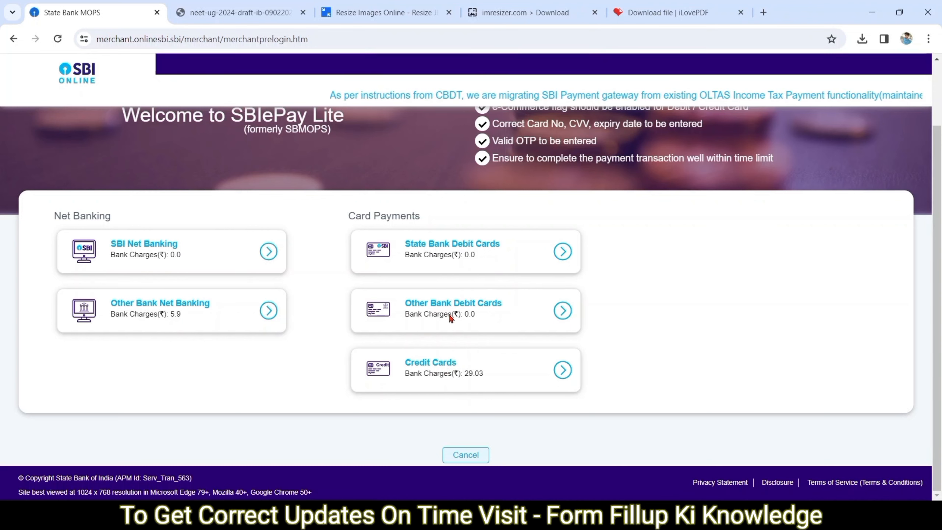
left_click(454, 259)
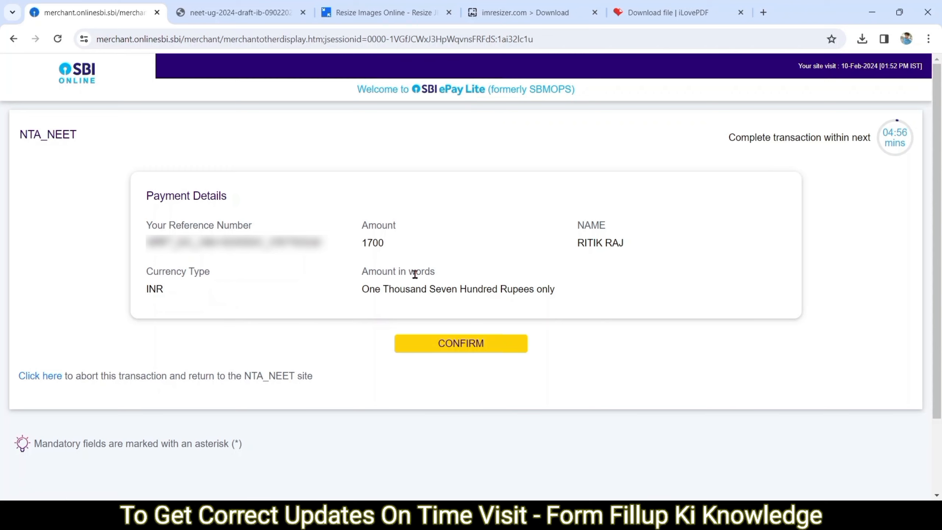
left_click(397, 342)
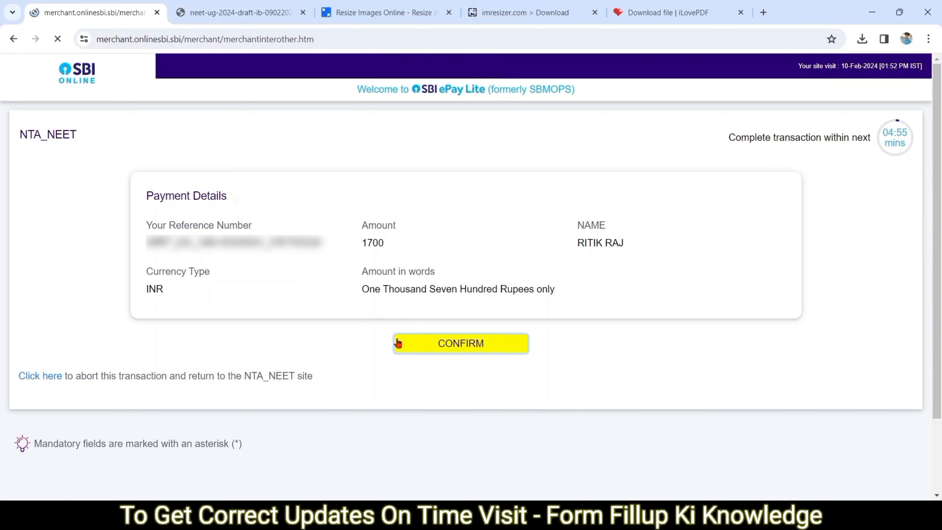
Go through the card number, expiry month and year, name and captcha fields without filling them
left_click(397, 343)
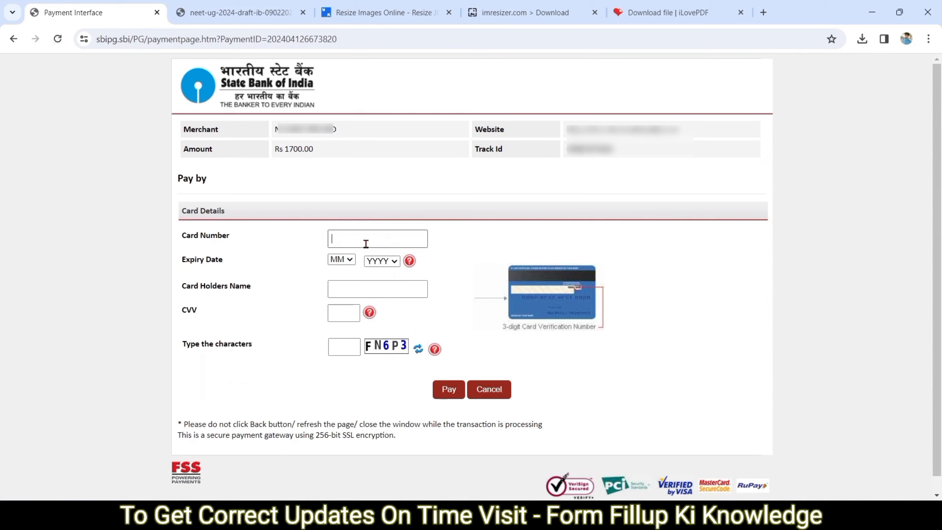
left_click(346, 259)
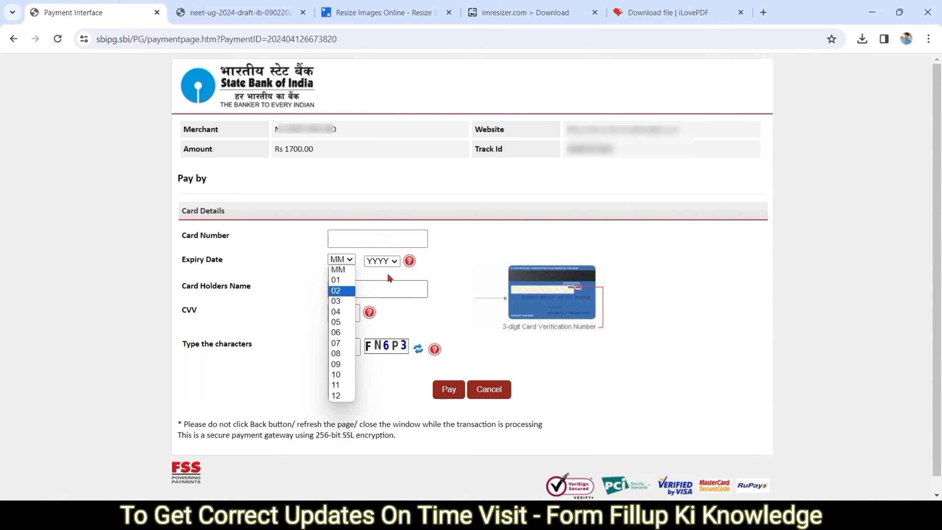
left_click(382, 261)
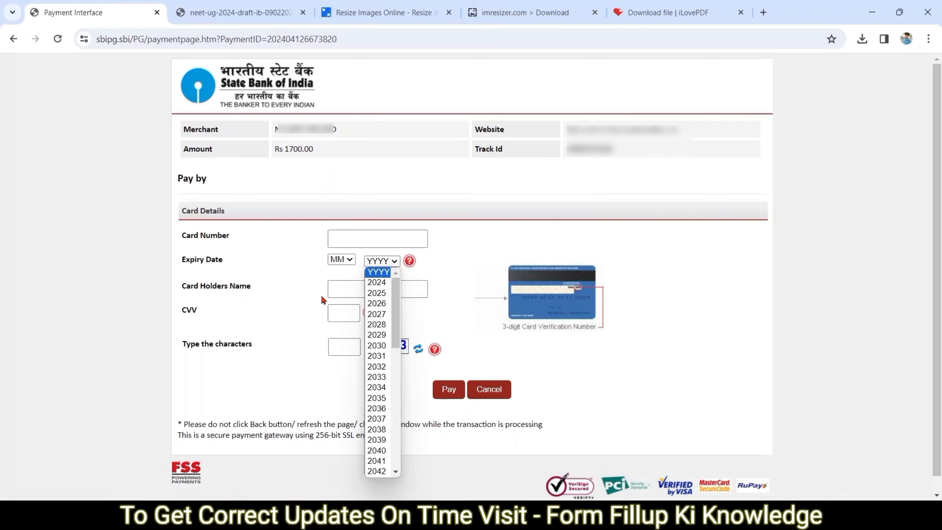
left_click(332, 291)
left_click(331, 292)
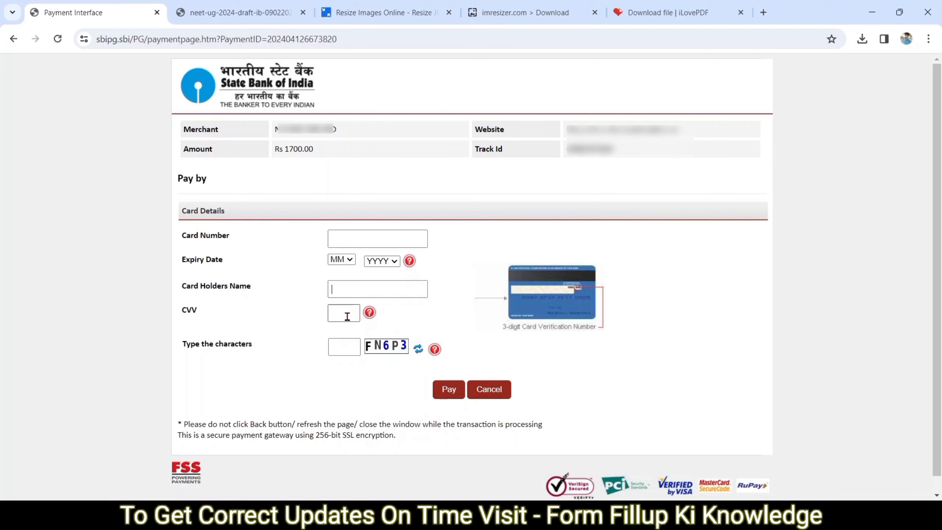
left_click(345, 348)
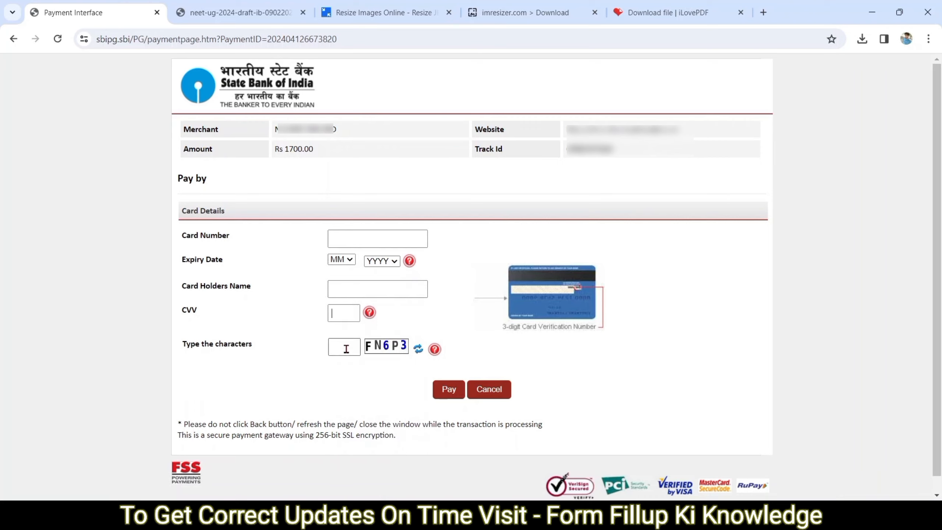